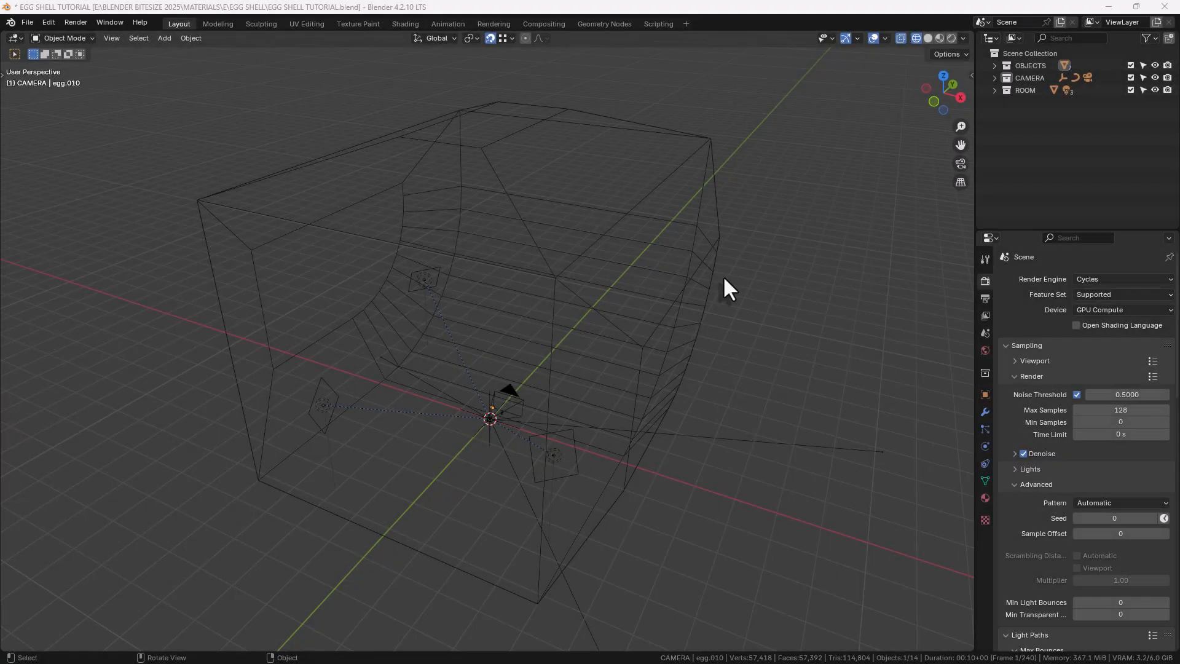
Set the viewport wireframe color to Random
click(962, 38)
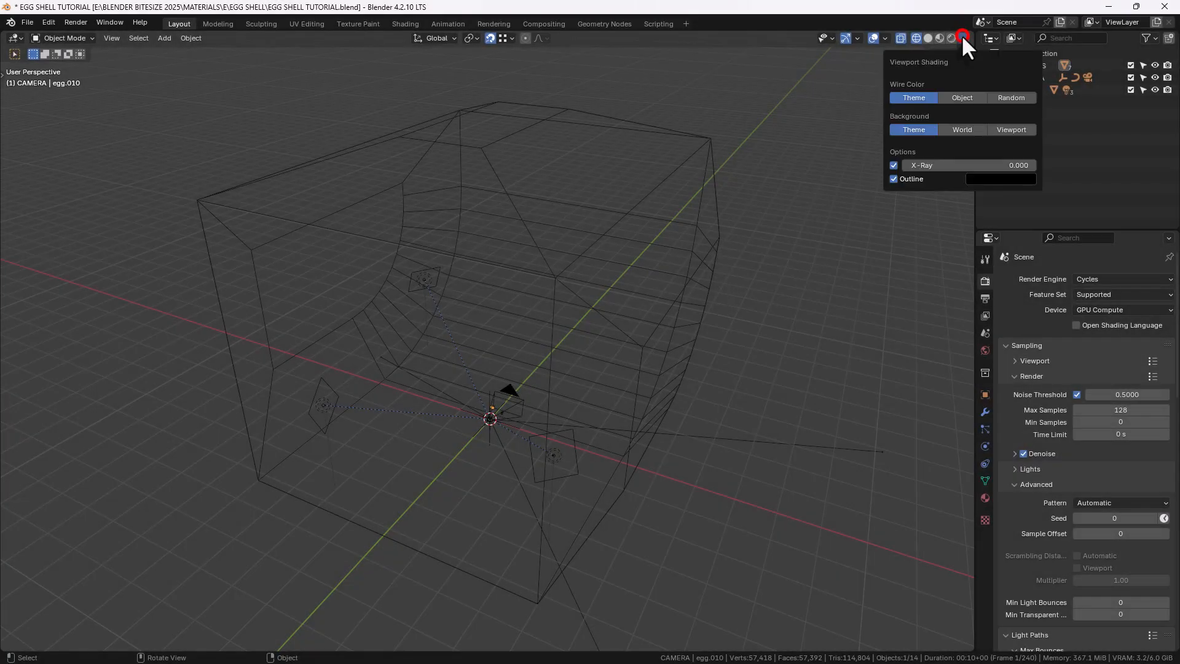
click(1002, 101)
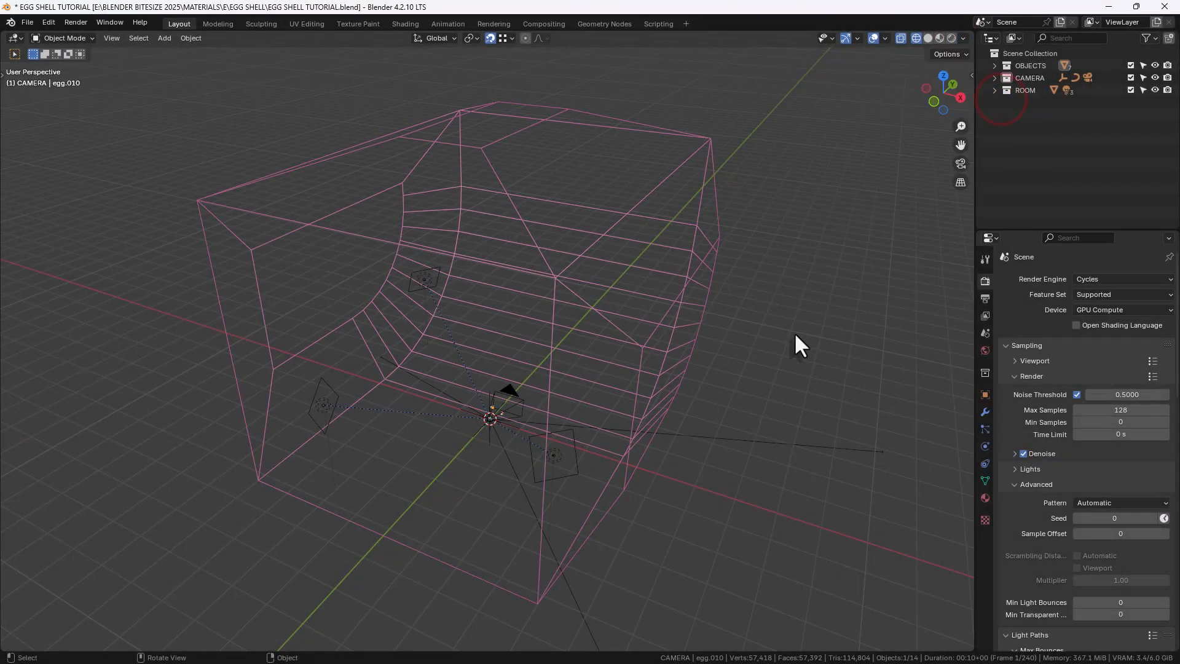
Select the room and each lamp in the scene to inspect the lighting setup
click(692, 280)
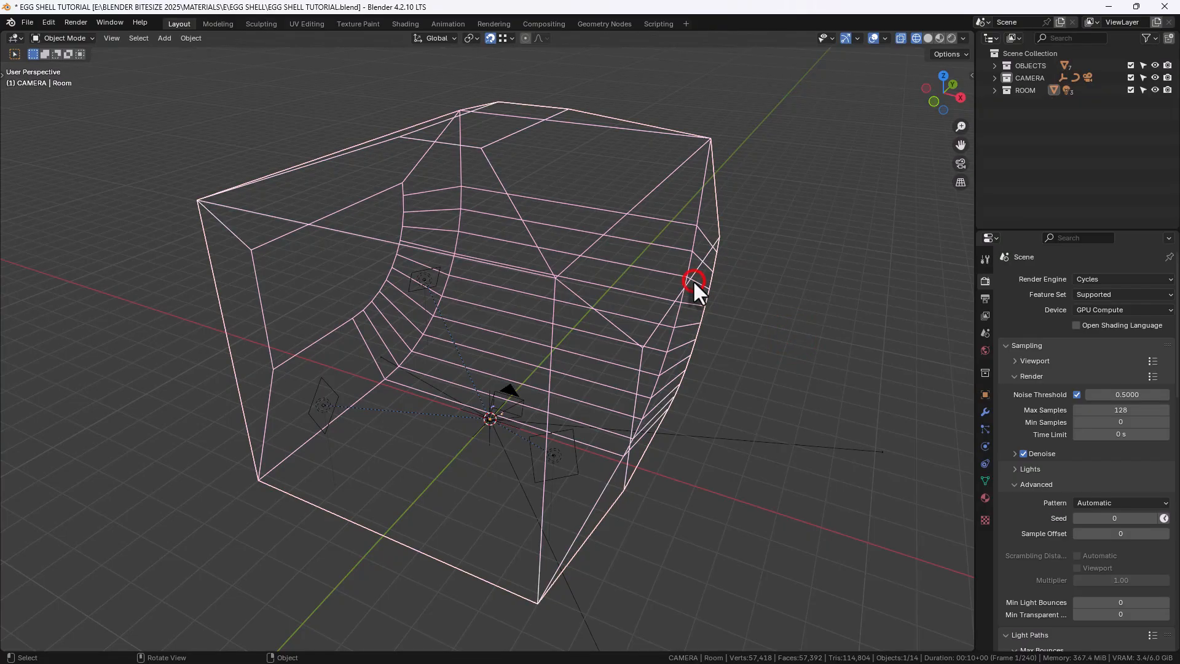
middle_drag(692, 279, 706, 347)
click(668, 391)
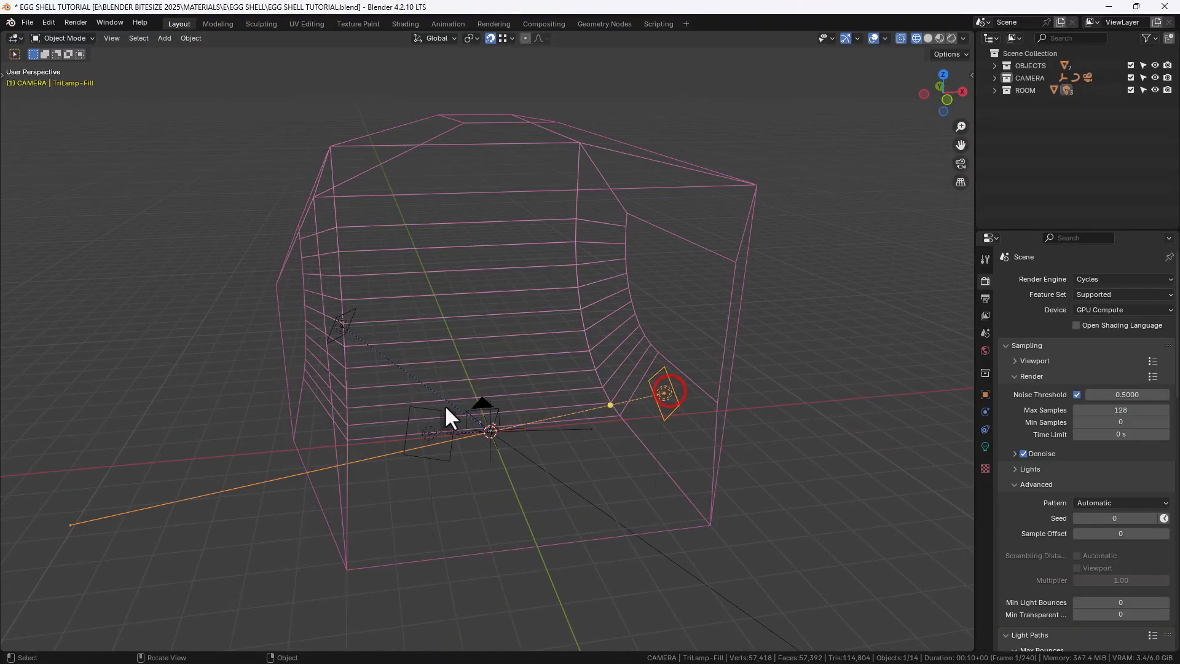
click(425, 432)
click(340, 327)
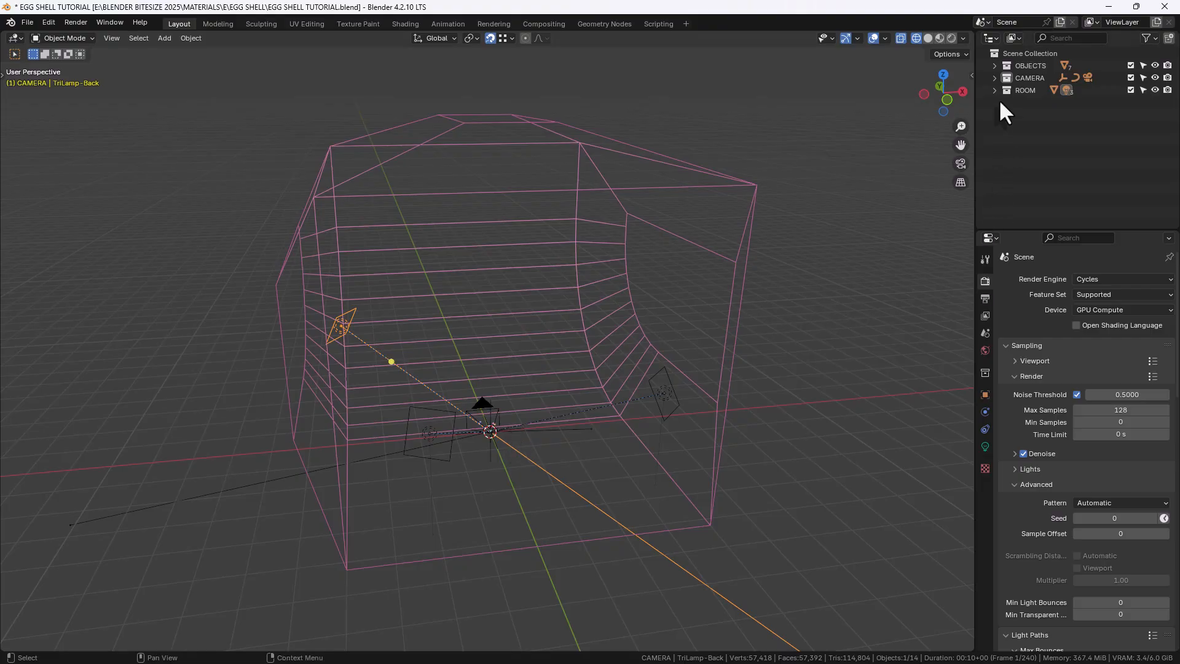
Select the egg object in the OBJECTS collection, frame it and view it through the camera
click(994, 65)
click(1032, 78)
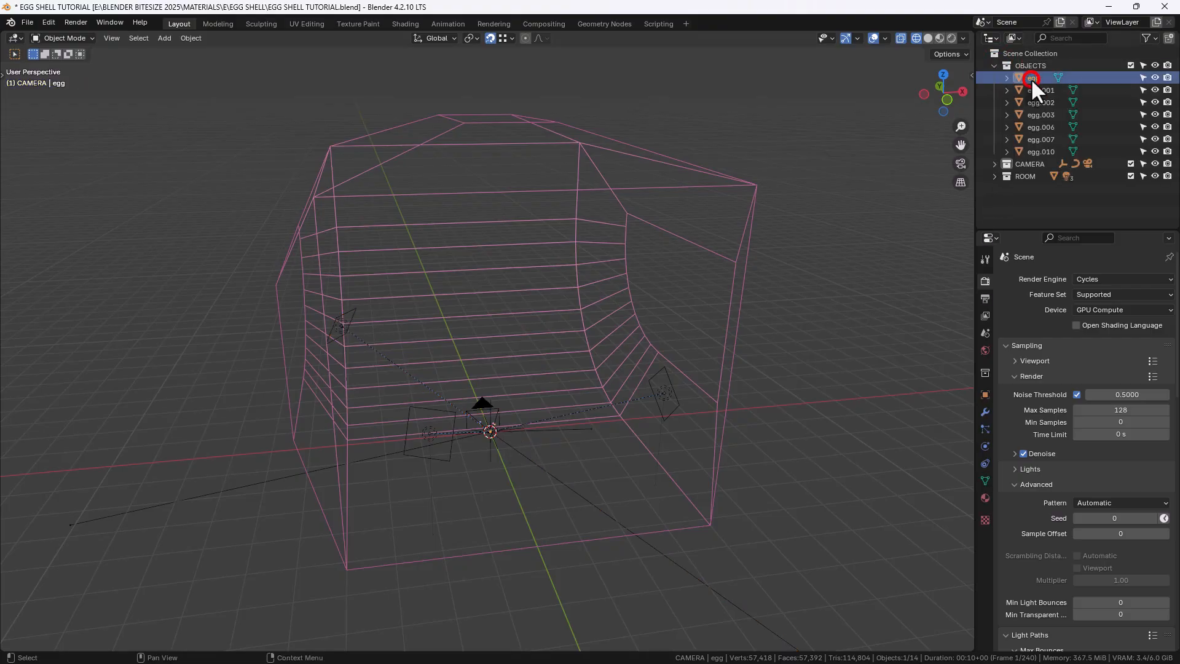
key(KP_Decimal)
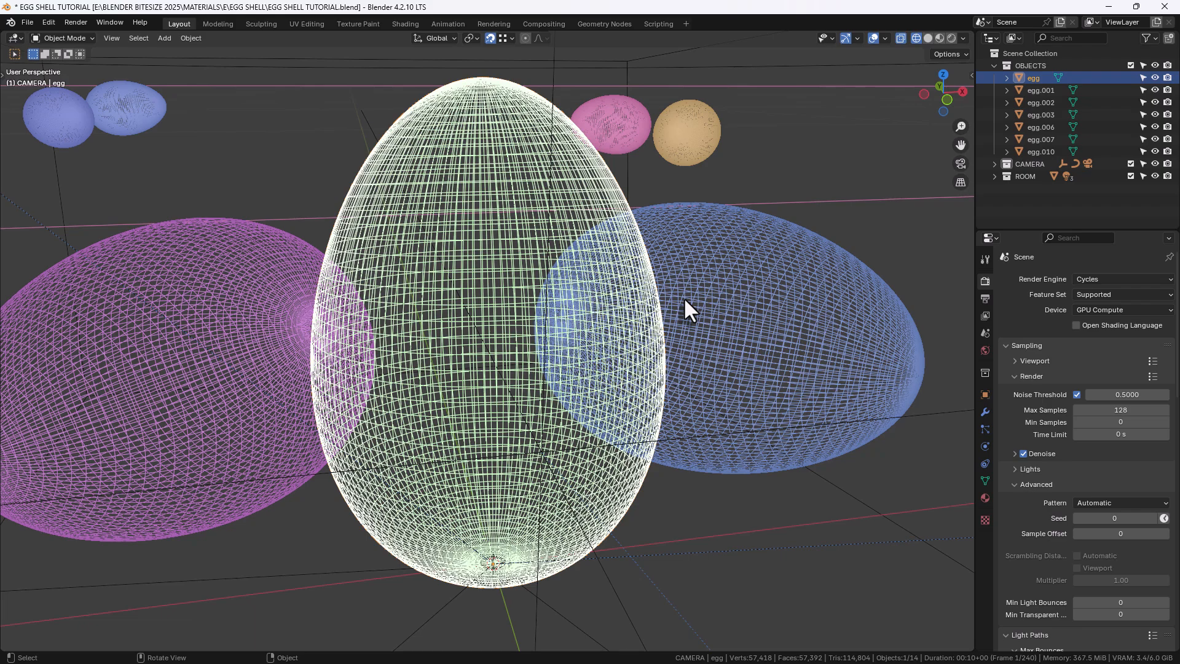
scroll(666, 308, down, 5)
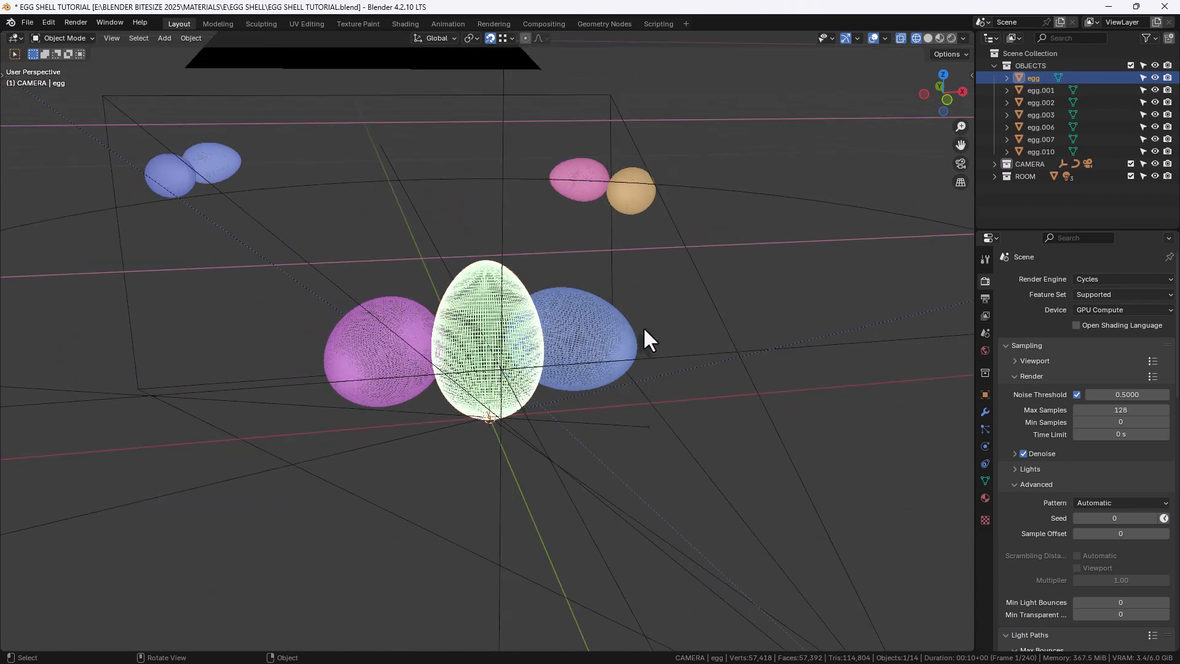
scroll(640, 327, up, 1)
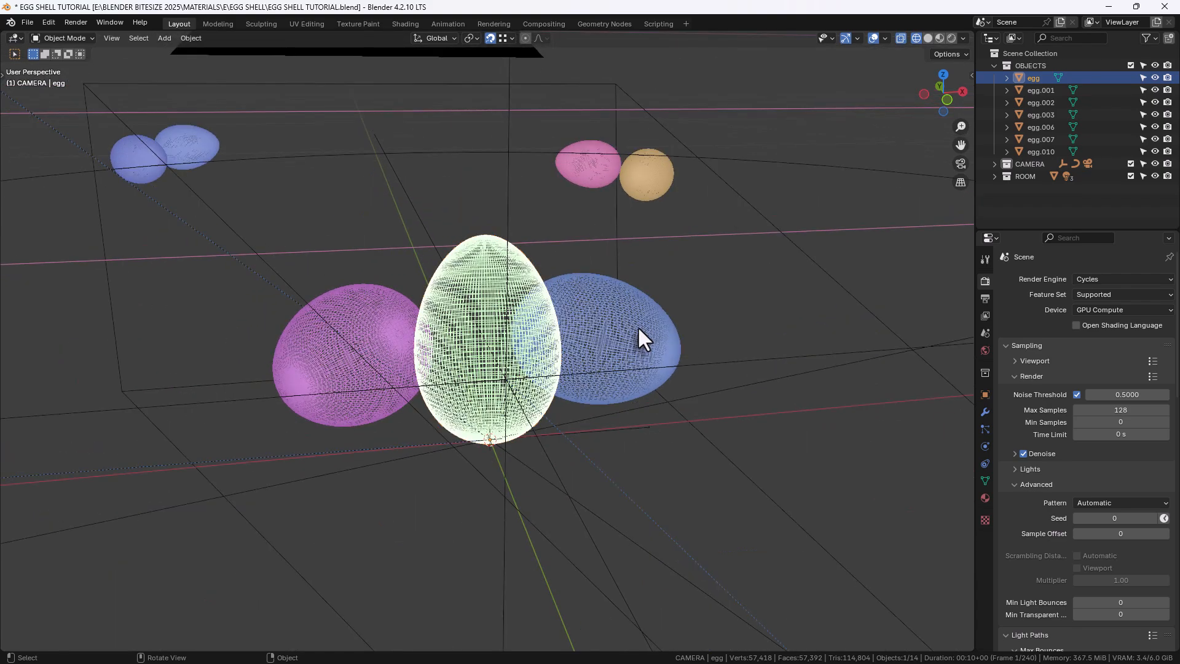
click(960, 163)
scroll(485, 426, up, 3)
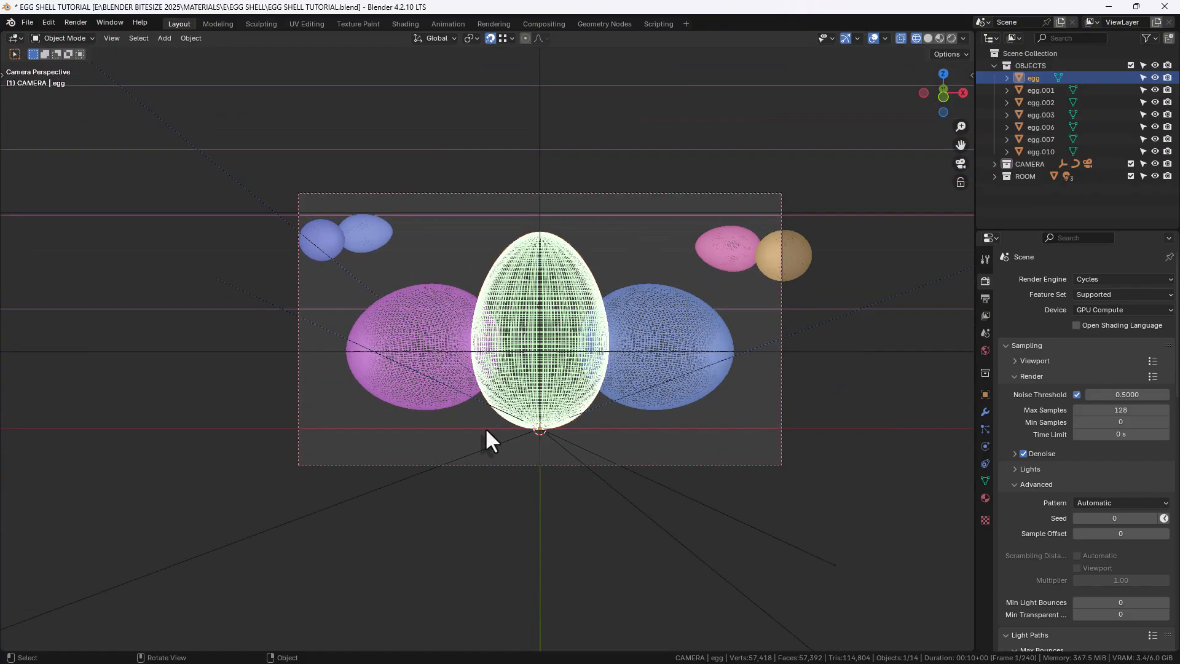
scroll(486, 430, up, 1)
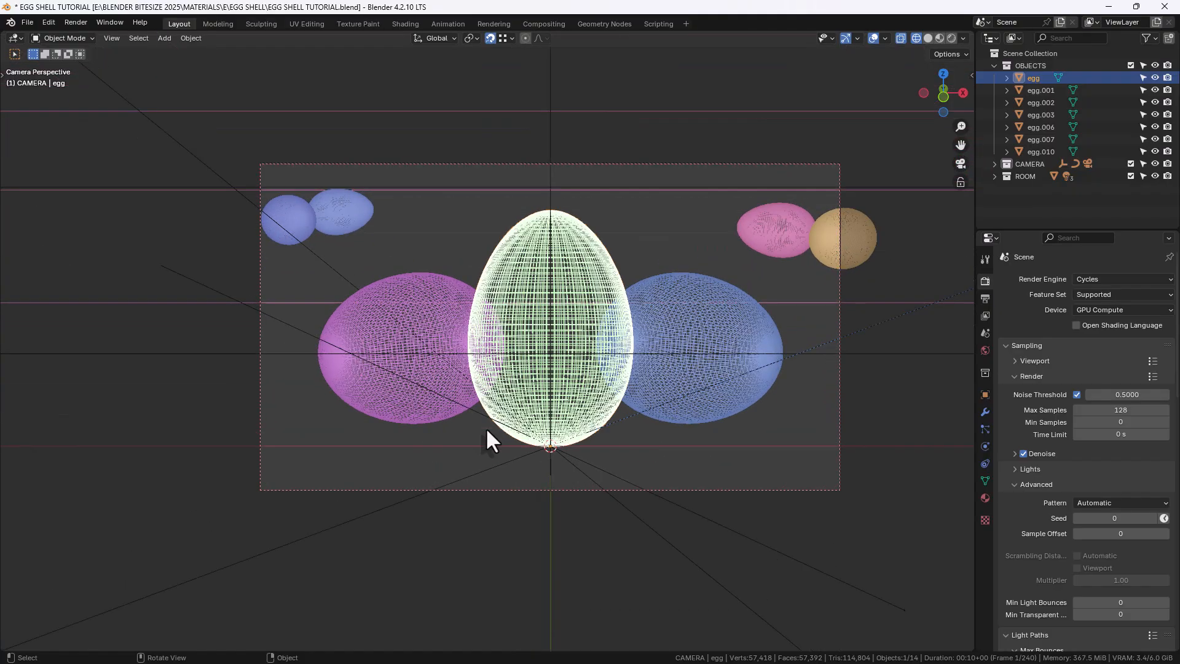
Open the Shading workspace with rendered viewport shading and overlays, selecting the central egg
click(400, 23)
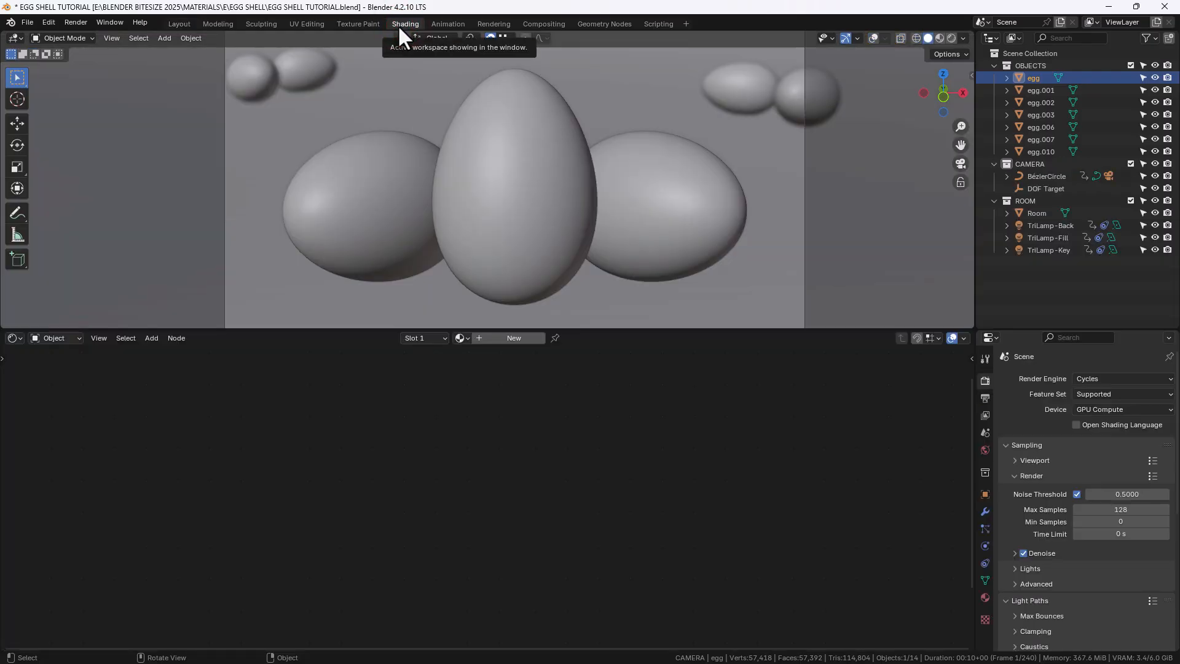
click(952, 37)
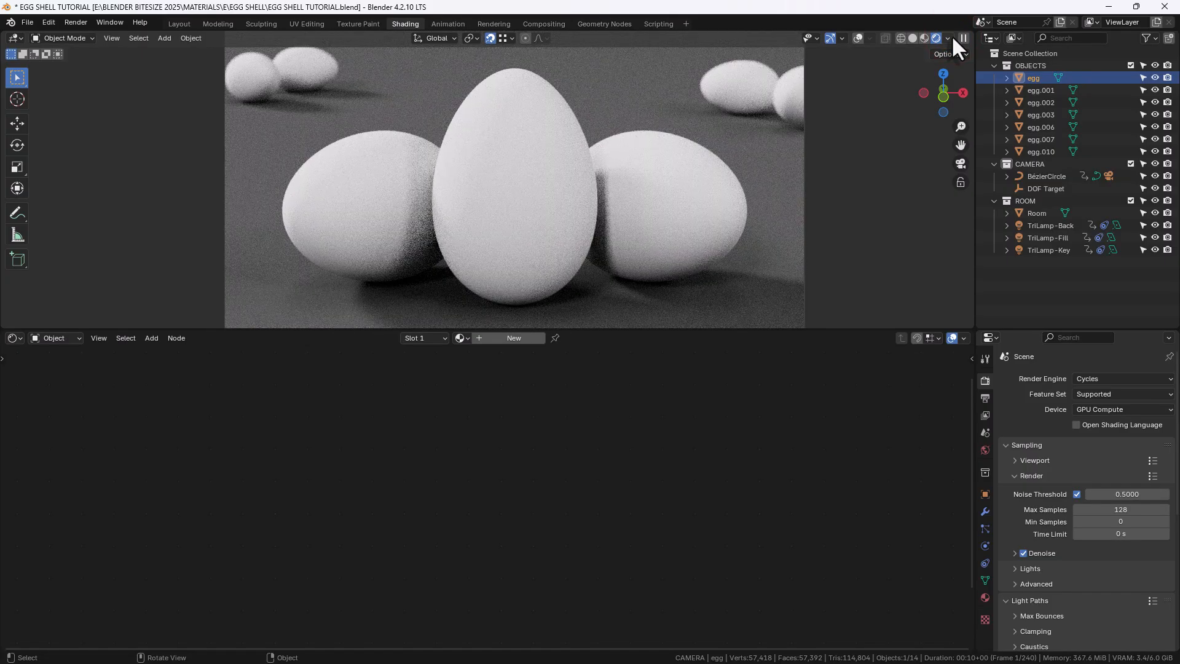
click(494, 213)
click(860, 38)
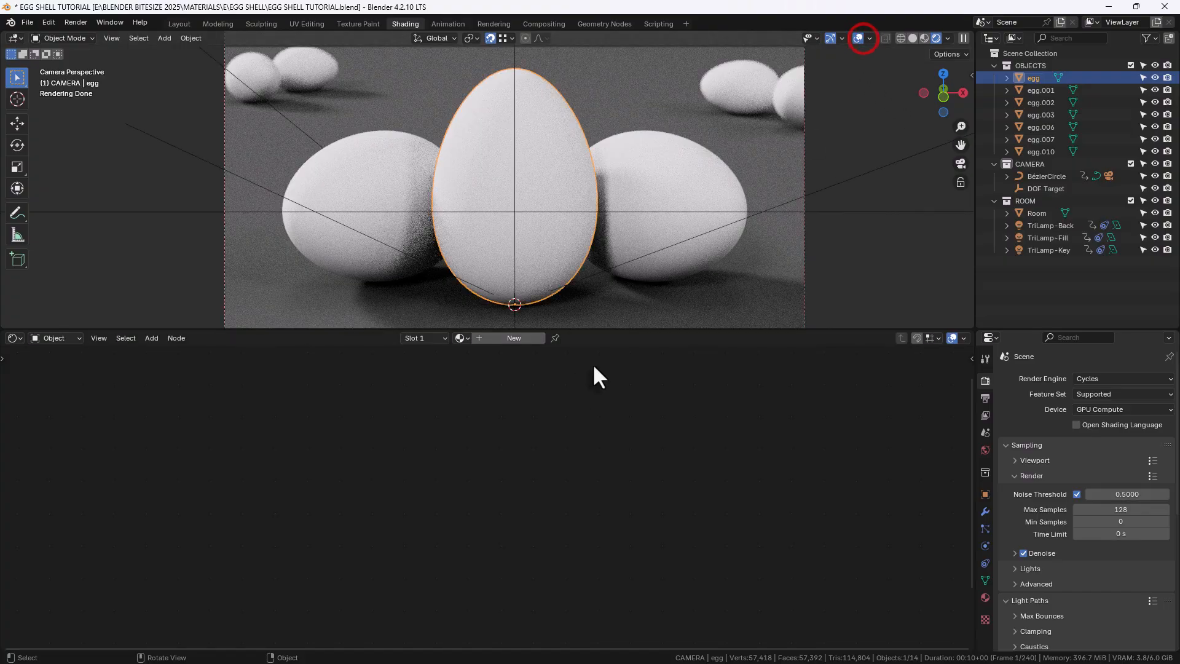
Create a new material for the egg and name it EGG SHELL
click(517, 338)
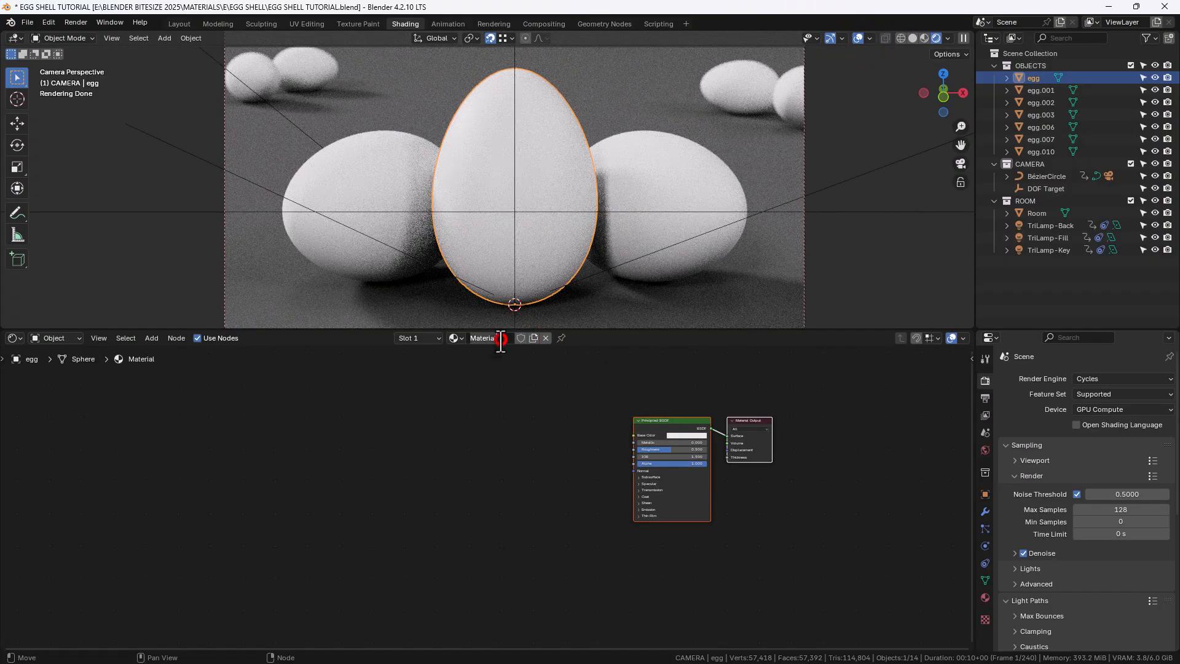
double_click(497, 343)
text(EGG SHELL)
key(Return)
Set the Principled BSDF IOR to 1.516
scroll(562, 430, up, 1)
scroll(581, 428, up, 1)
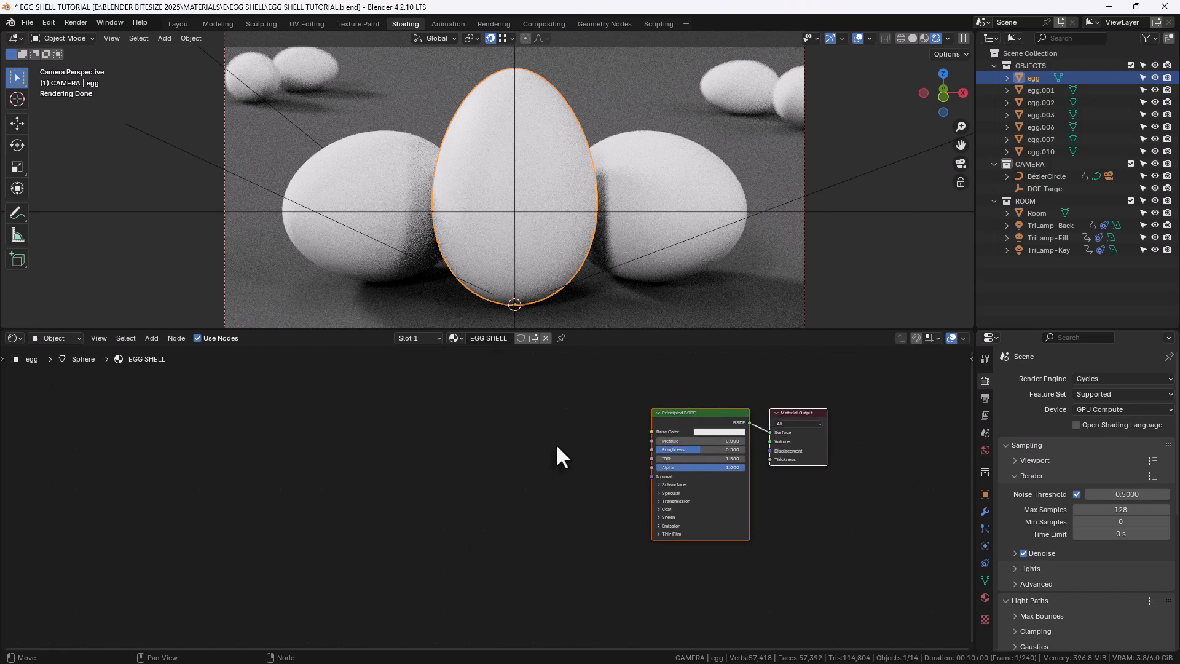
scroll(599, 435, up, 1)
scroll(539, 442, up, 1)
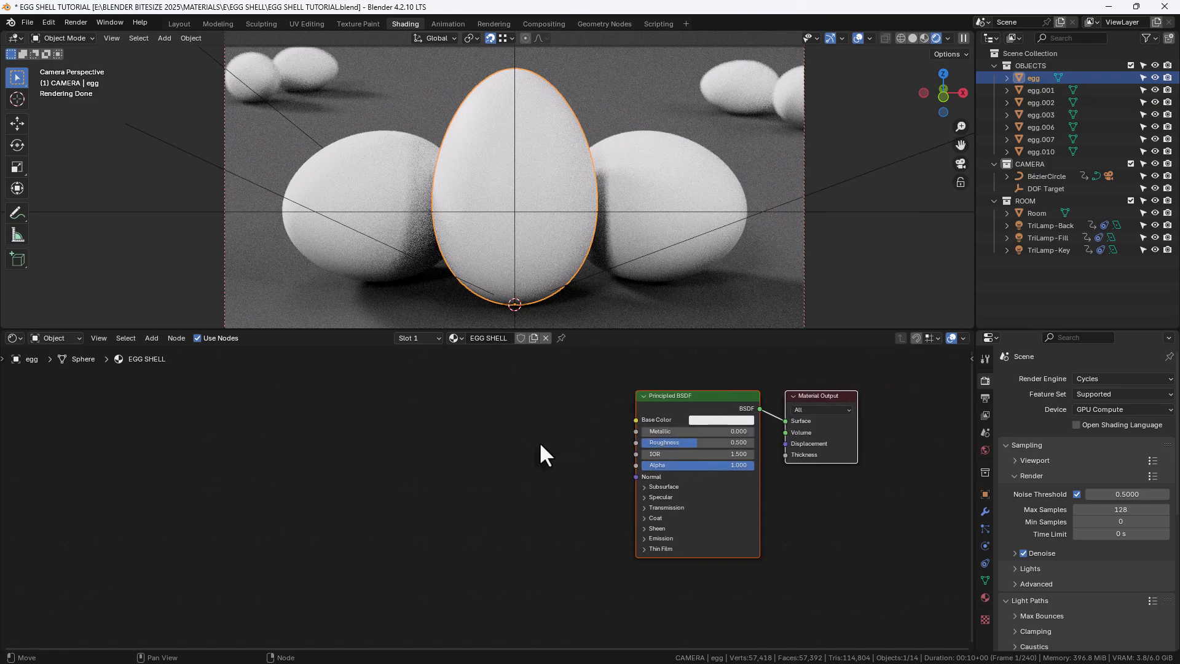
drag(594, 330, 596, 237)
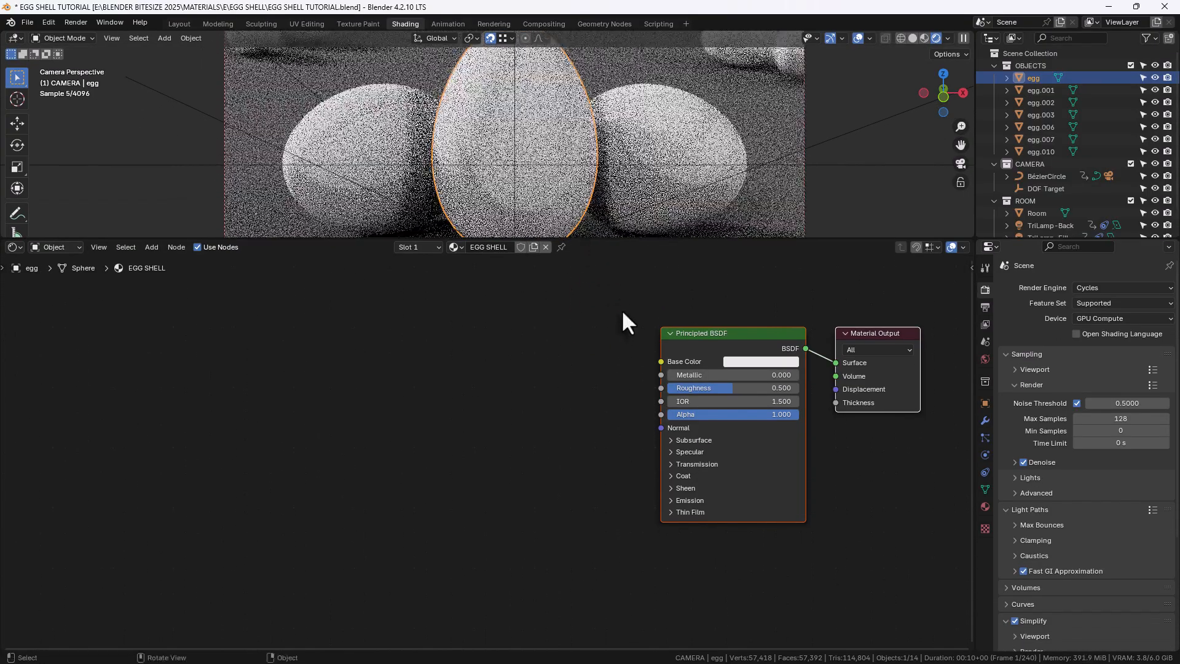
scroll(636, 389, up, 1)
middle_drag(636, 389, 555, 389)
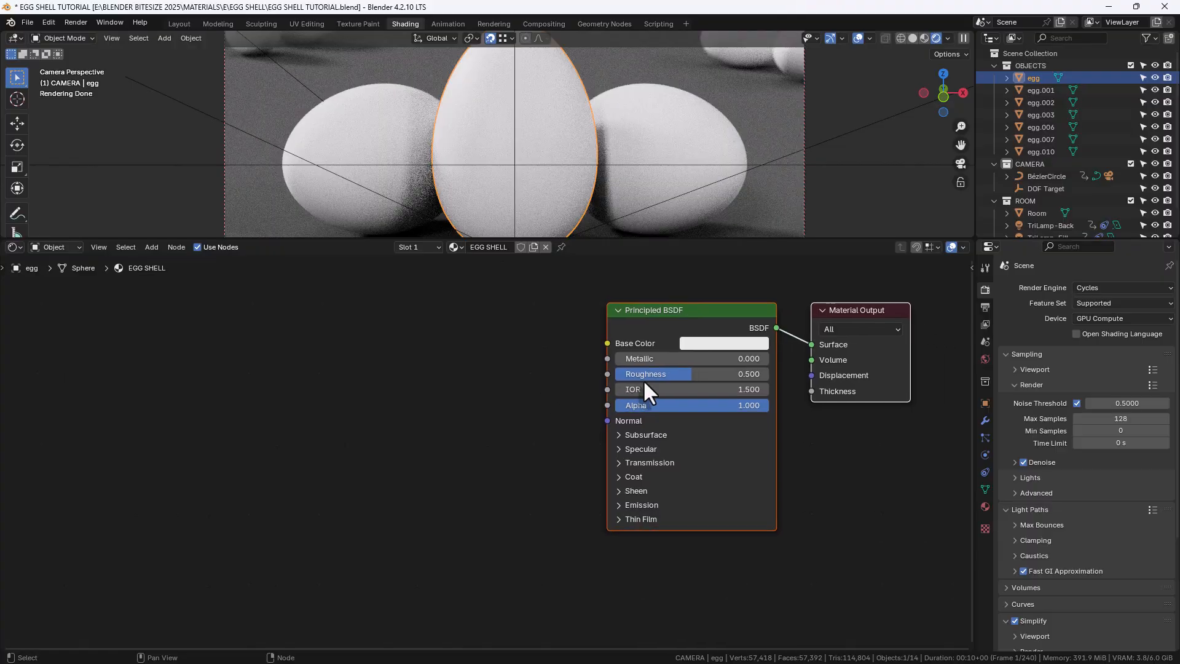
click(659, 390)
text(1.516)
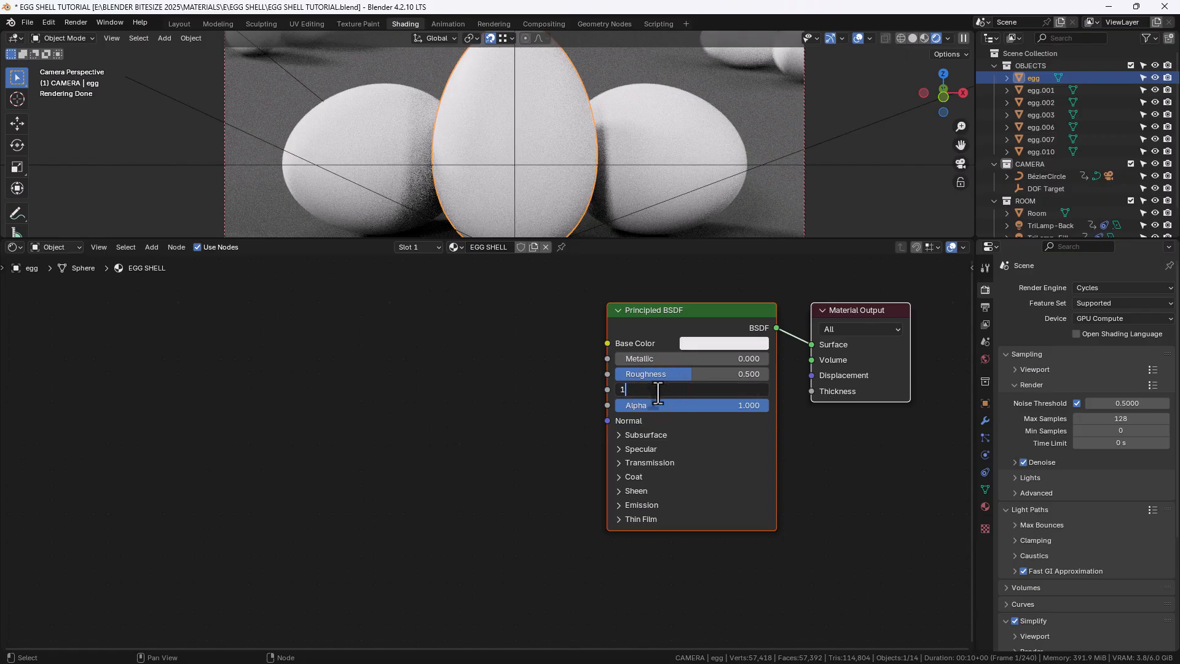
key(Return)
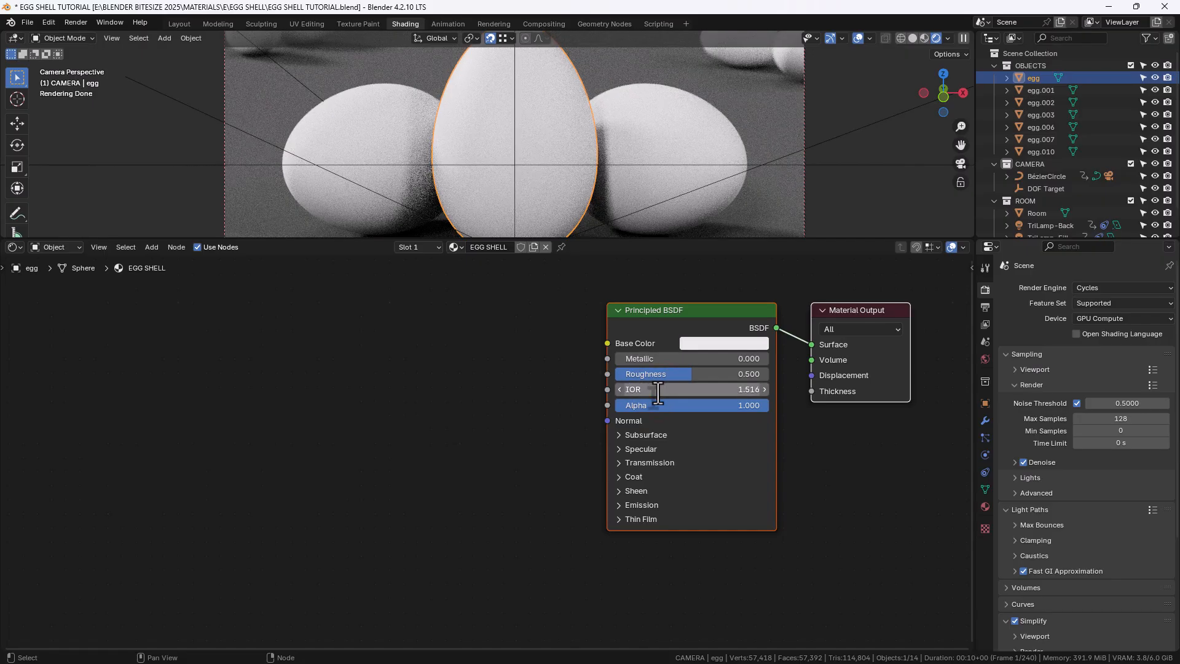
Expand the Sheen section and set the Sheen Weight to 0.5
click(636, 492)
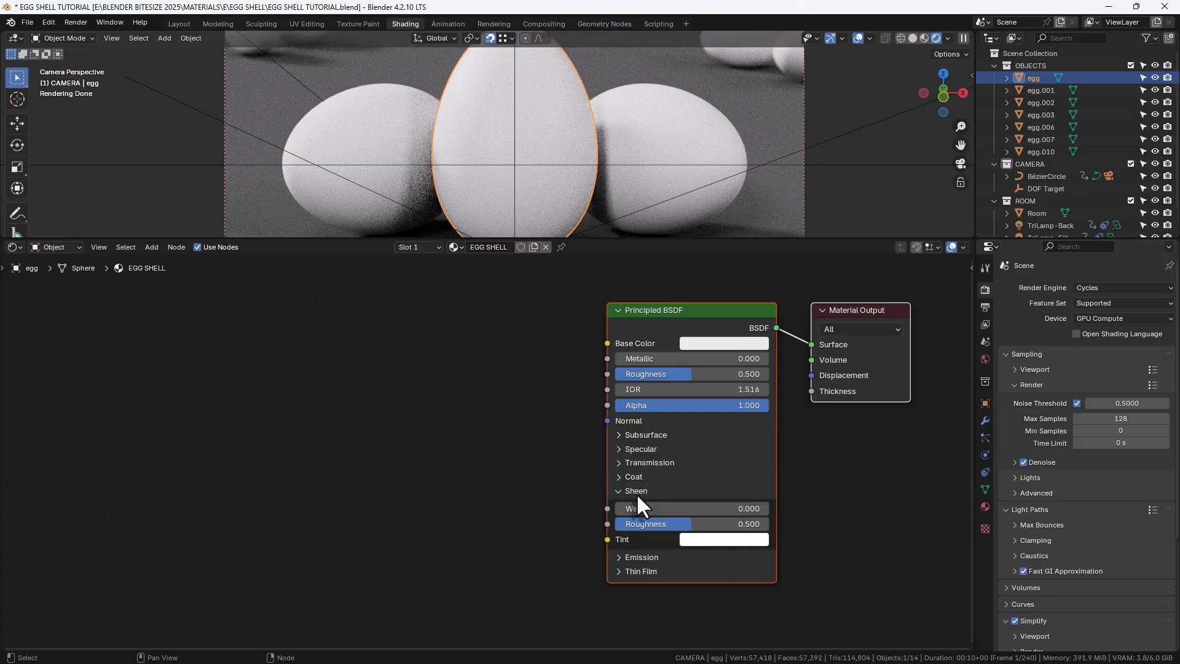
click(657, 508)
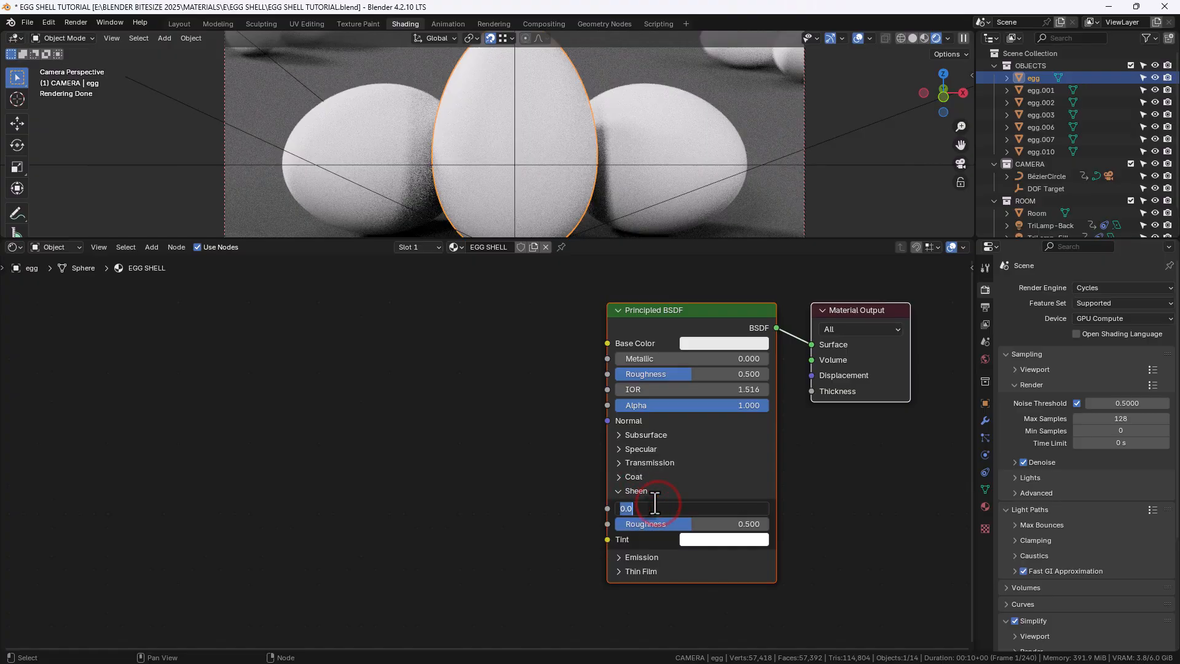
text(0.5)
key(Return)
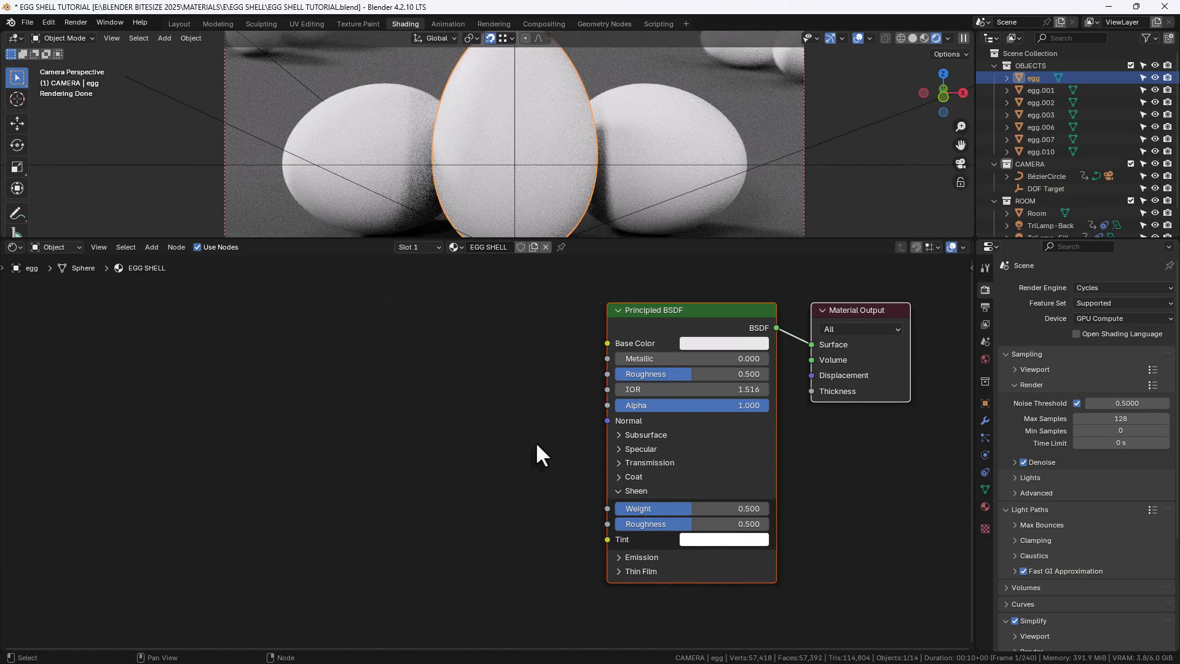
Add a Noise Texture connected from its Fac output to the Base Color input
middle_drag(540, 416, 591, 417)
scroll(559, 411, down, 2)
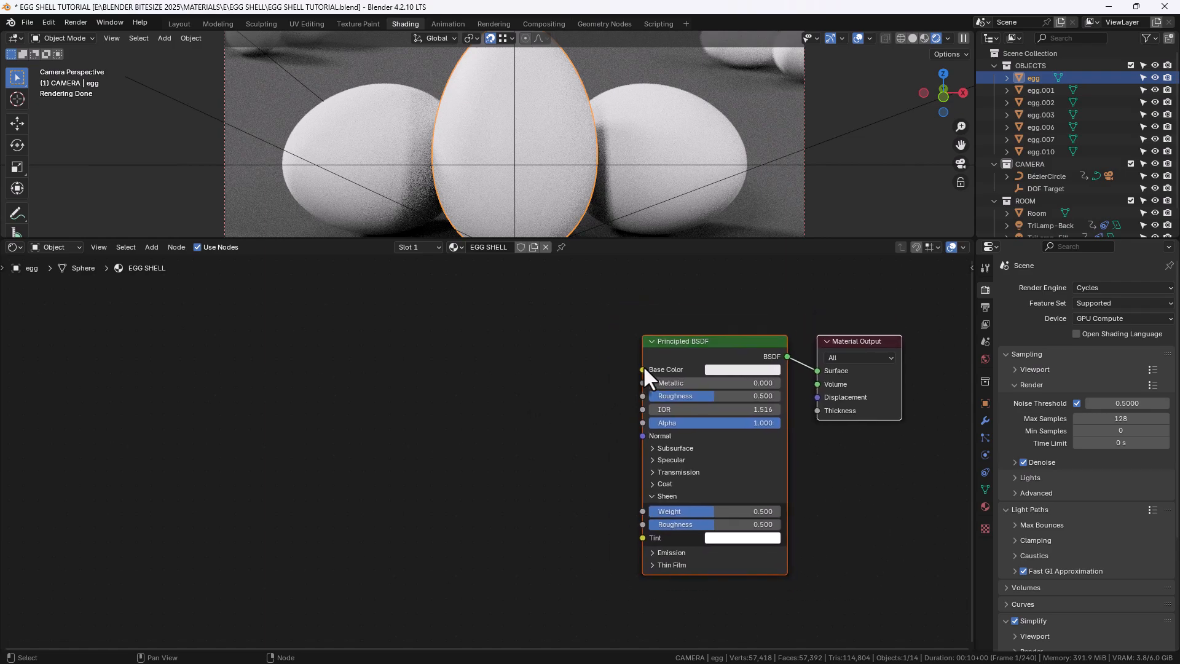
drag(642, 368, 479, 376)
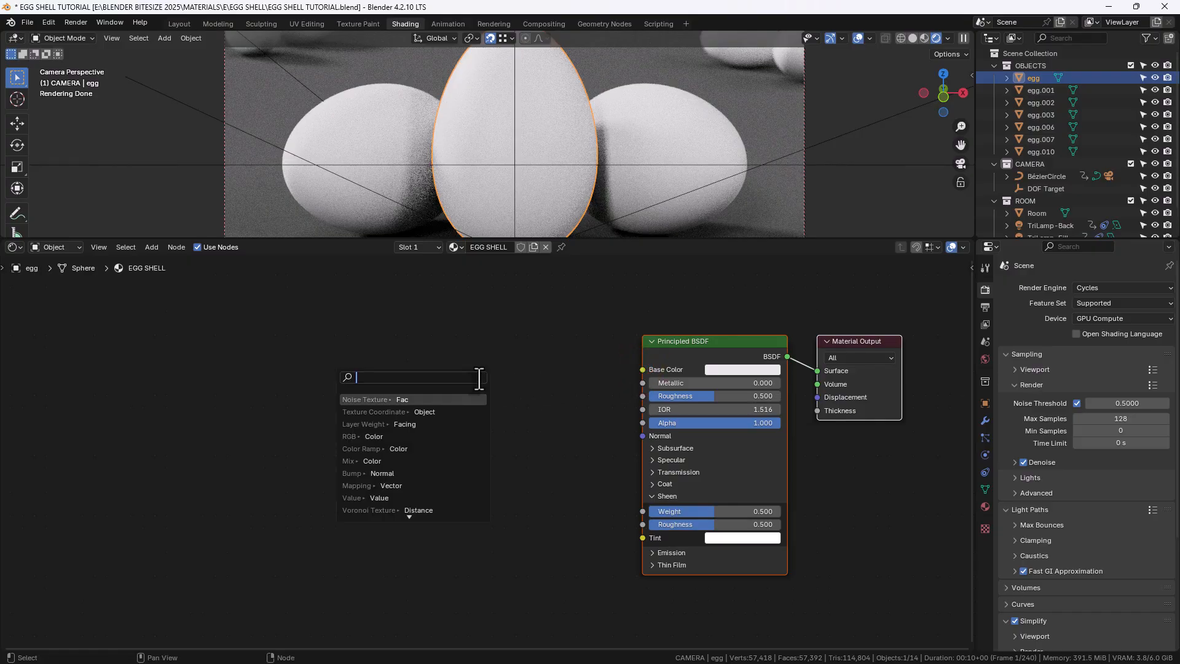
text(NOISE)
key(Return)
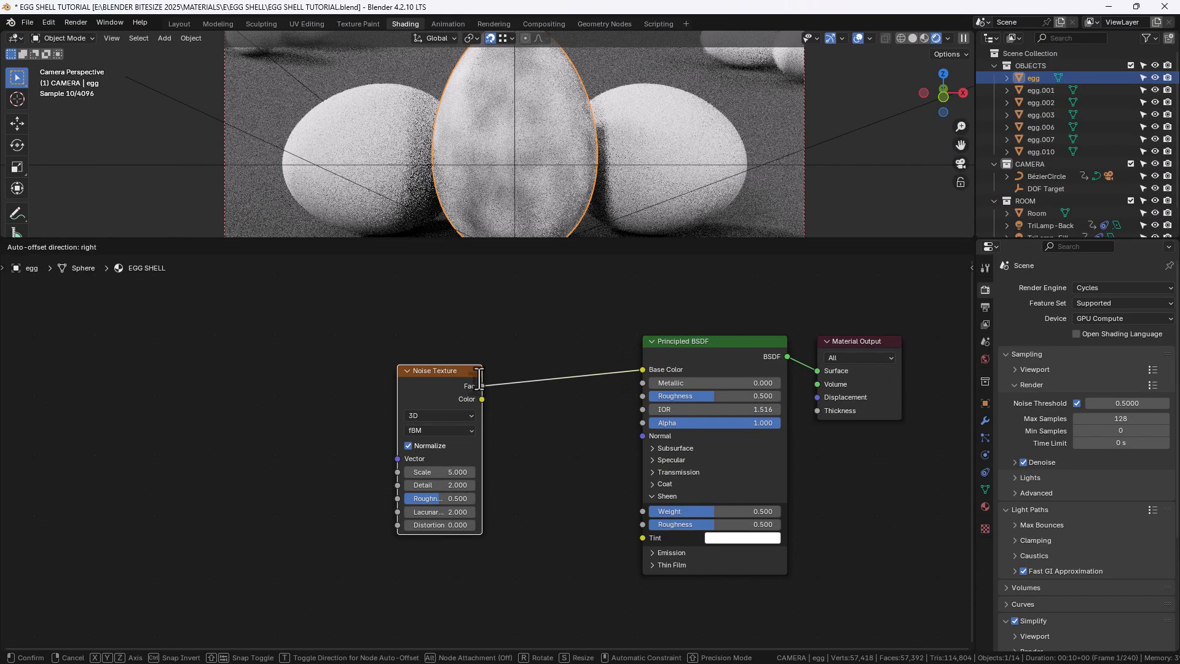
click(465, 358)
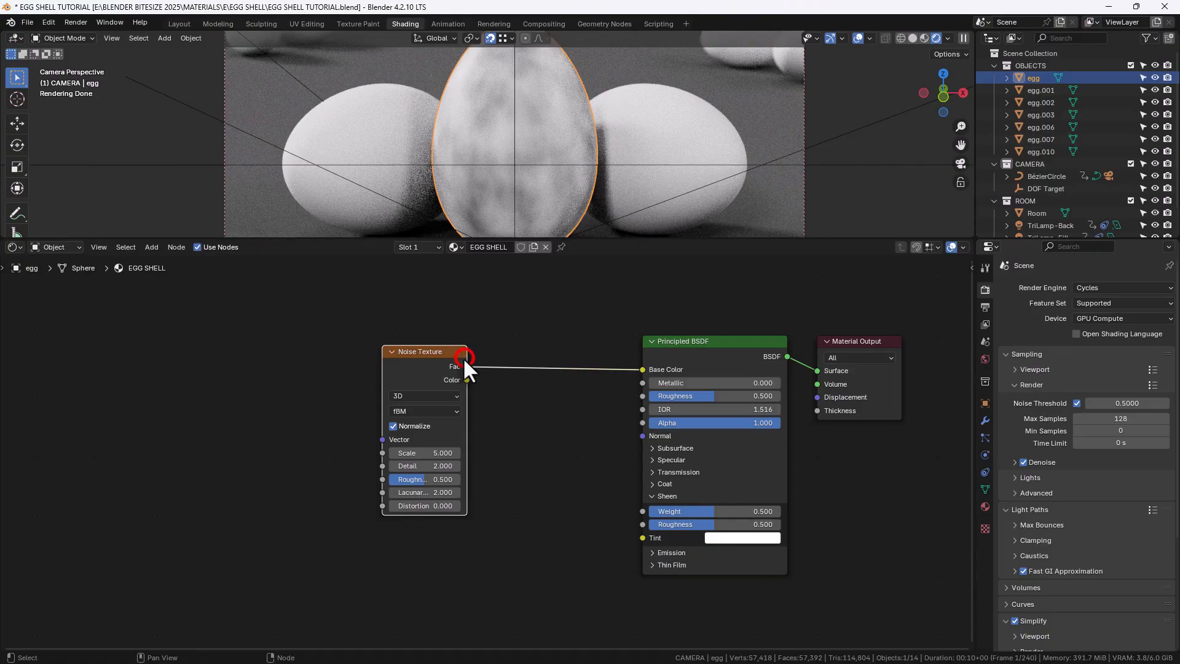
Add Texture Coordinate and Mapping nodes to the noise texture, linking the Object output to the Mapping vector
key(ctrl+t)
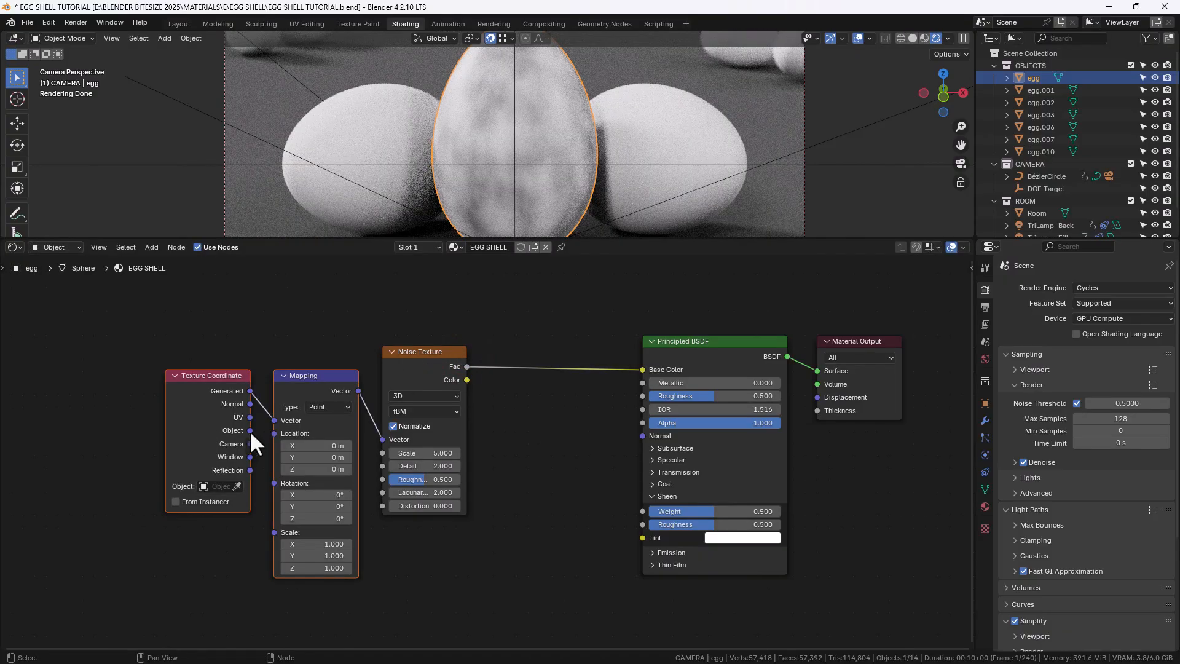
drag(250, 431, 268, 423)
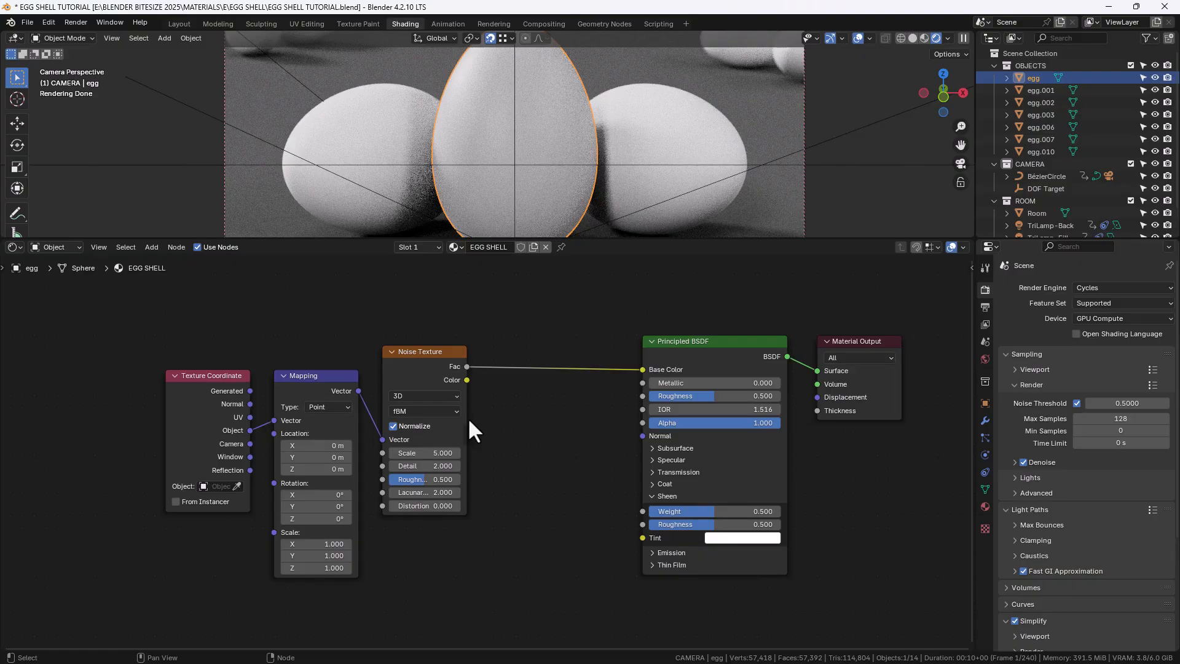
Move the Texture Coordinate, Mapping and Noise Texture nodes further to the left
drag(168, 341, 408, 426)
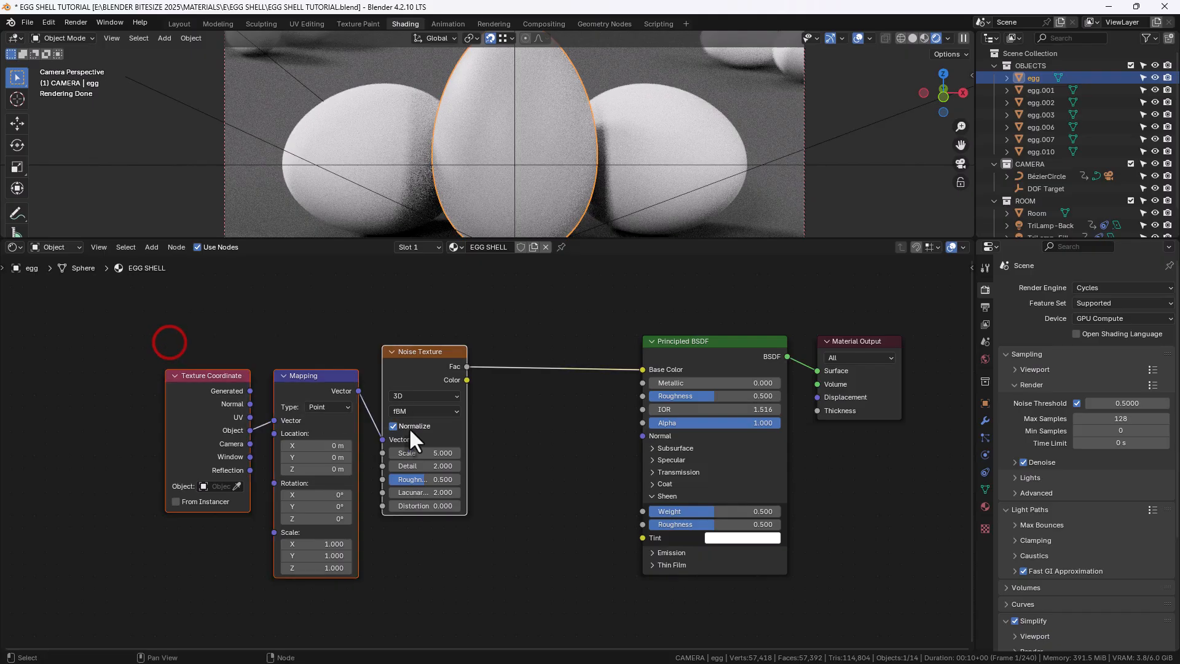
drag(428, 375, 389, 400)
click(389, 401)
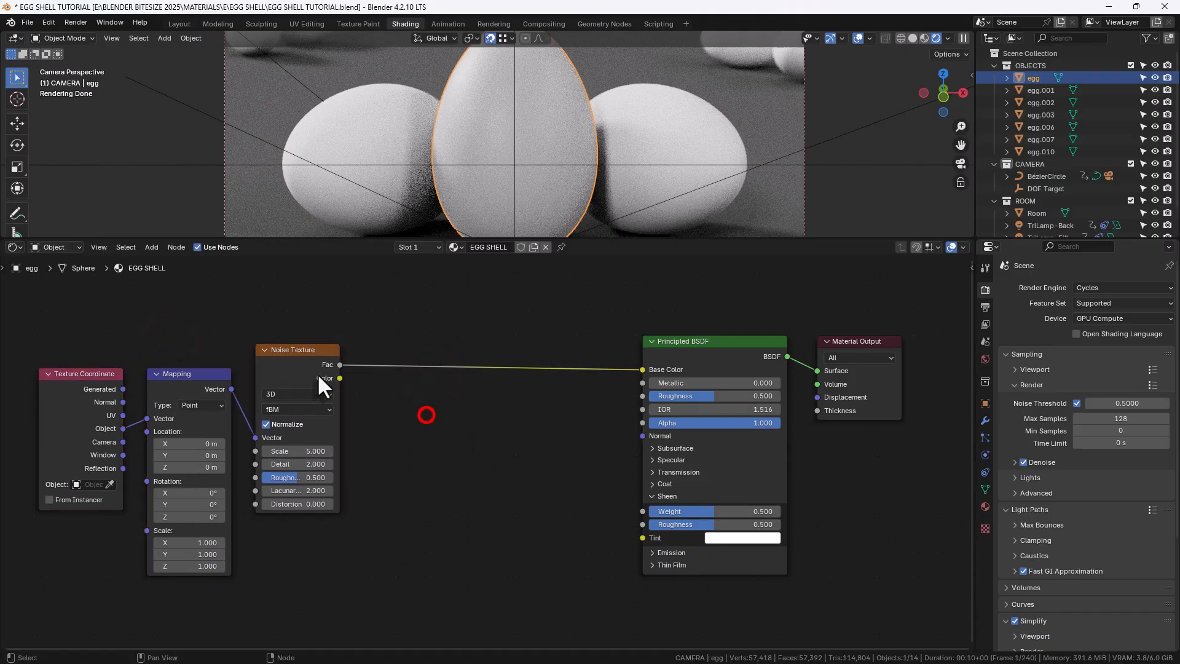
Duplicate the Noise Texture below the original and connect the Mapping vector output to the copy's Vector input
click(297, 364)
key(shift+d)
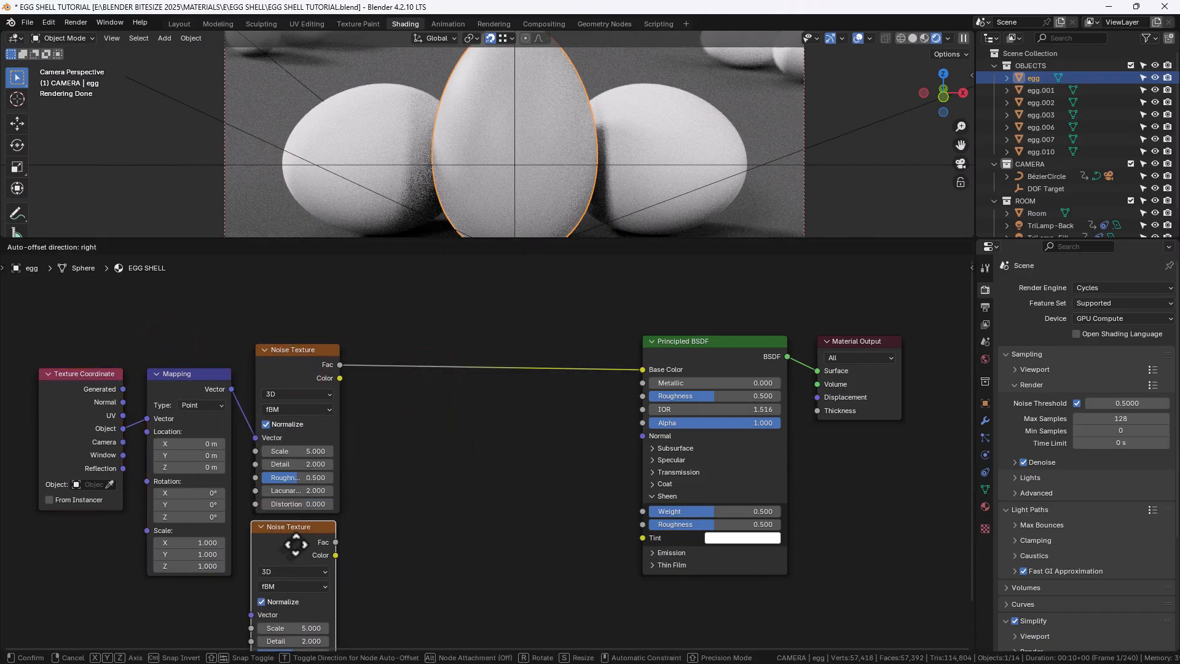
click(299, 545)
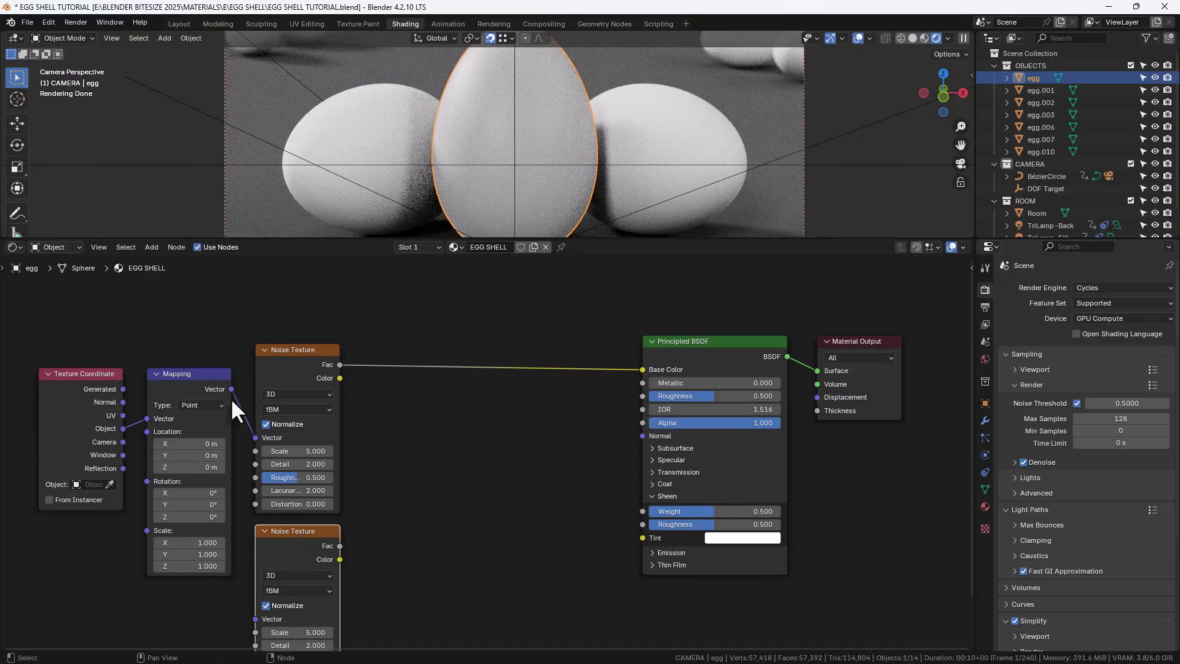
drag(231, 389, 253, 616)
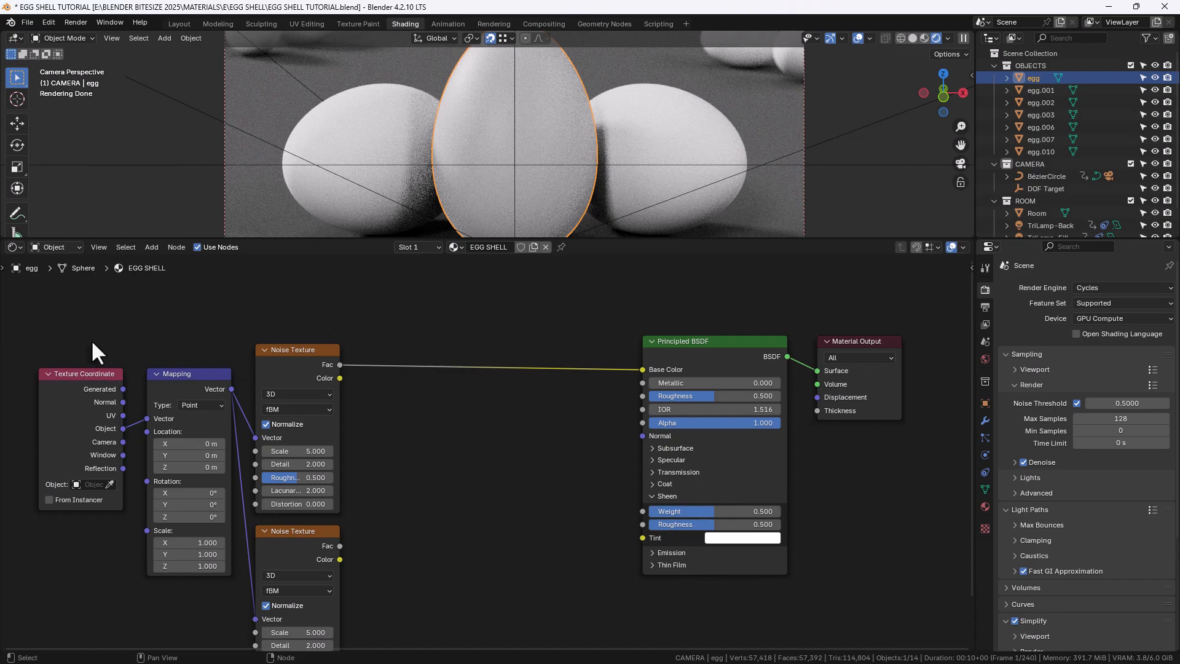
Move the Texture Coordinate and Mapping nodes further down and to the left
drag(86, 337, 245, 470)
key(g)
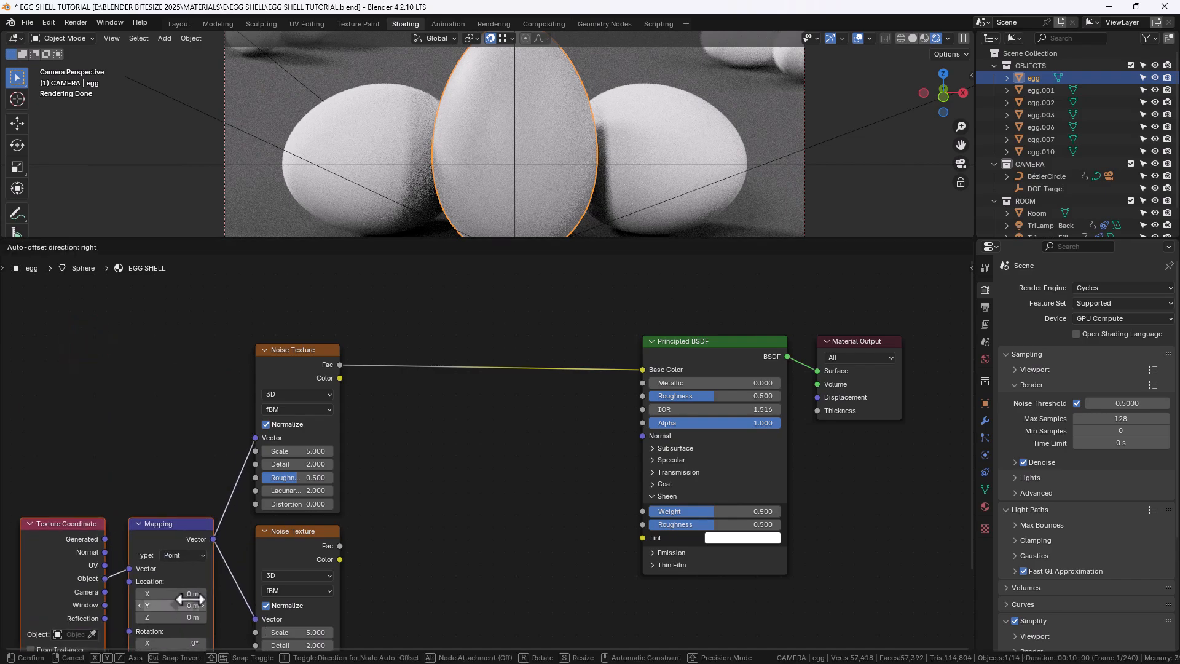
click(187, 582)
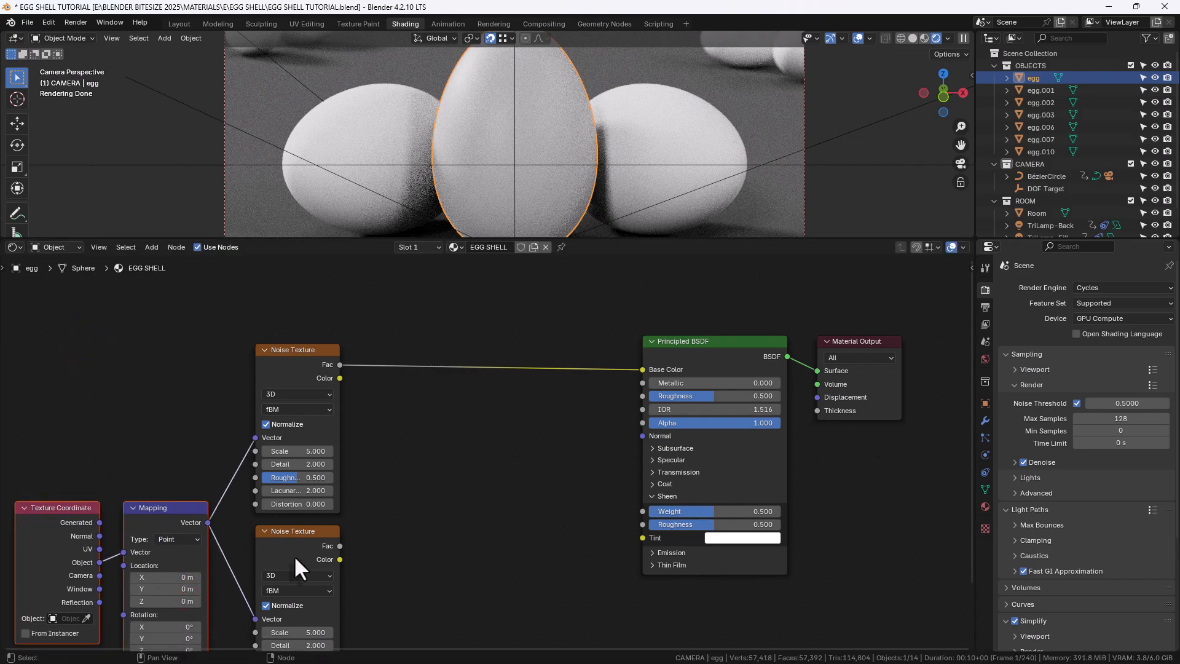
Insert a Color Ramp node between the first Noise Texture's Fac output and the Base Color input
click(383, 543)
key(shift+a)
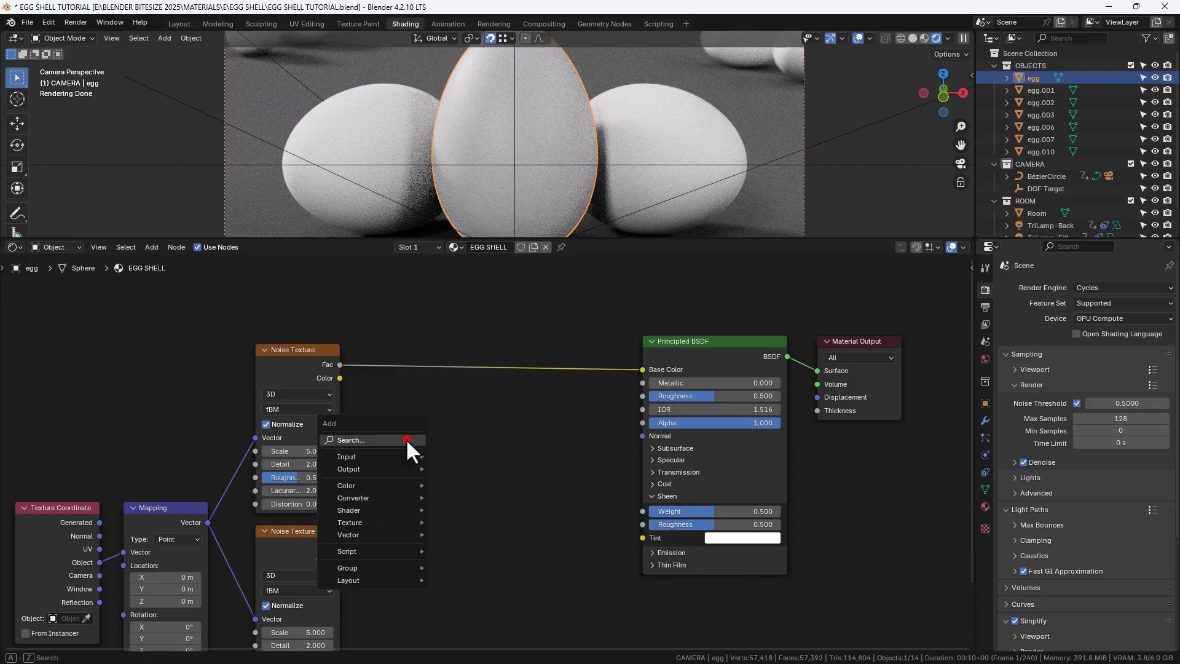
text(COL)
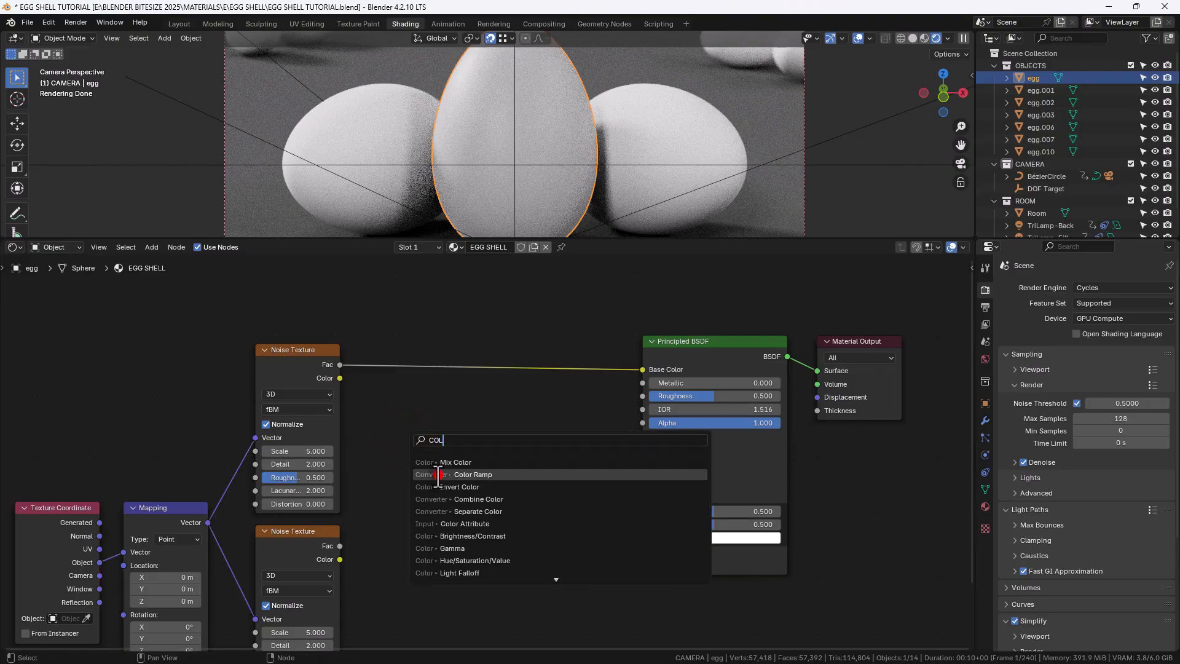
click(457, 475)
click(362, 342)
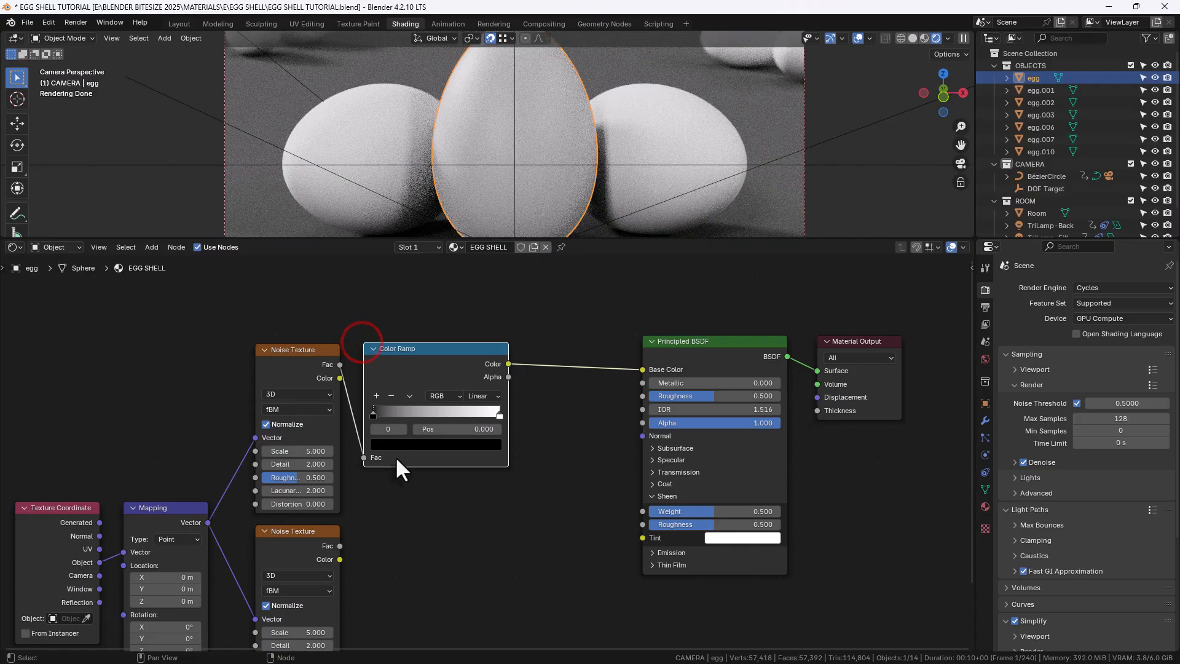
Duplicate the Color Ramp below and connect the second Noise Texture's Fac output to the copy's Fac input
key(shift+d)
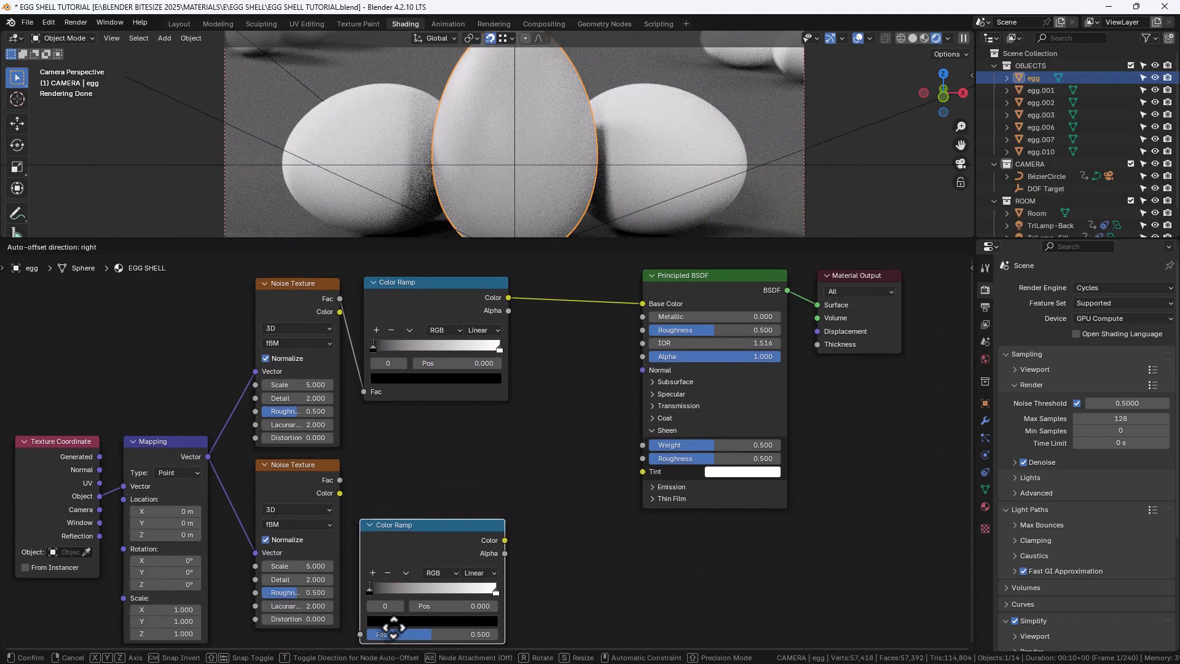
click(395, 570)
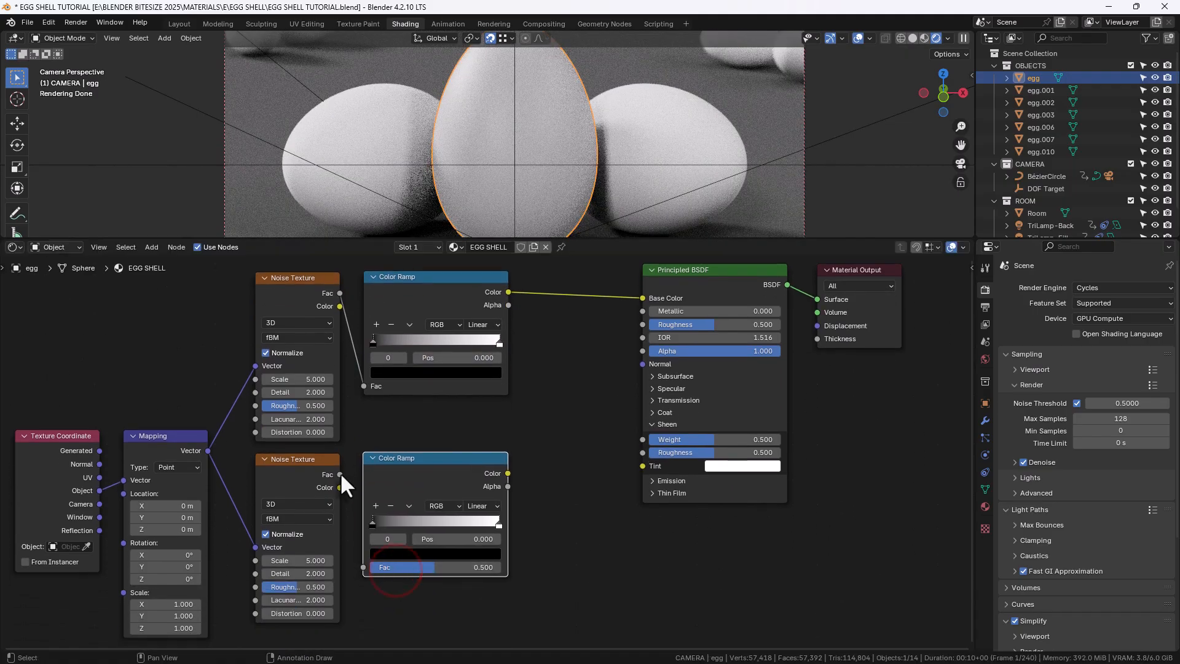
drag(340, 486, 363, 567)
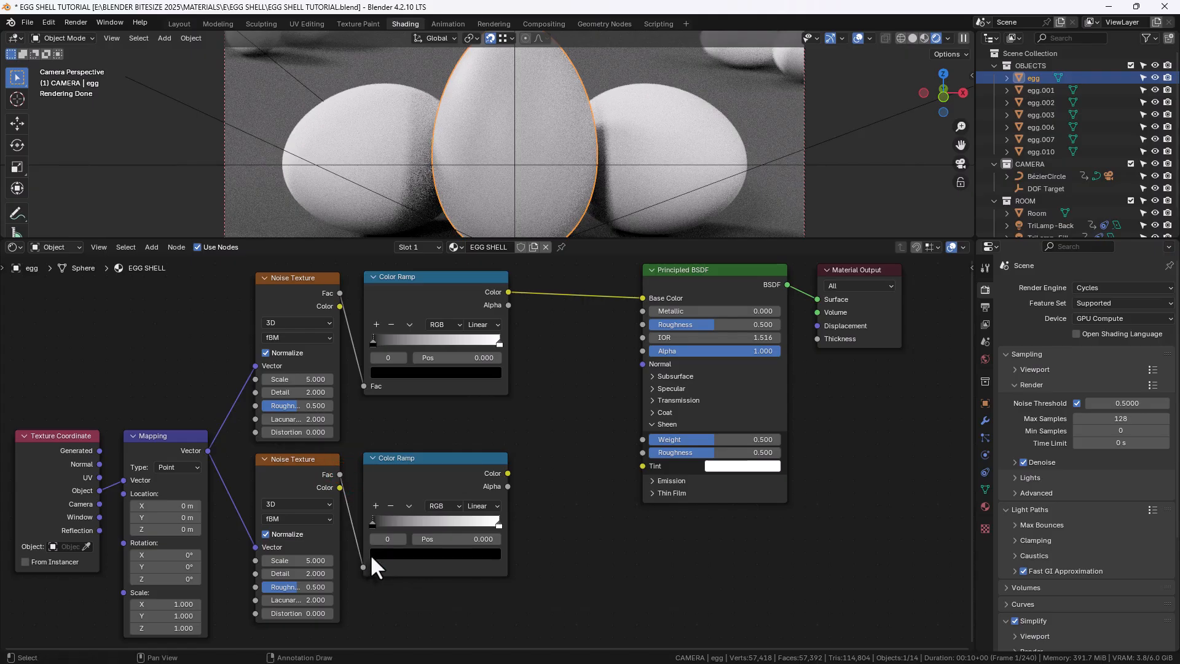
Combine both Color Ramp outputs with a Mix node feeding Base Color, shifting the Principled BSDF and Material Output right
ctrl+shift+right_drag(466, 474, 467, 353)
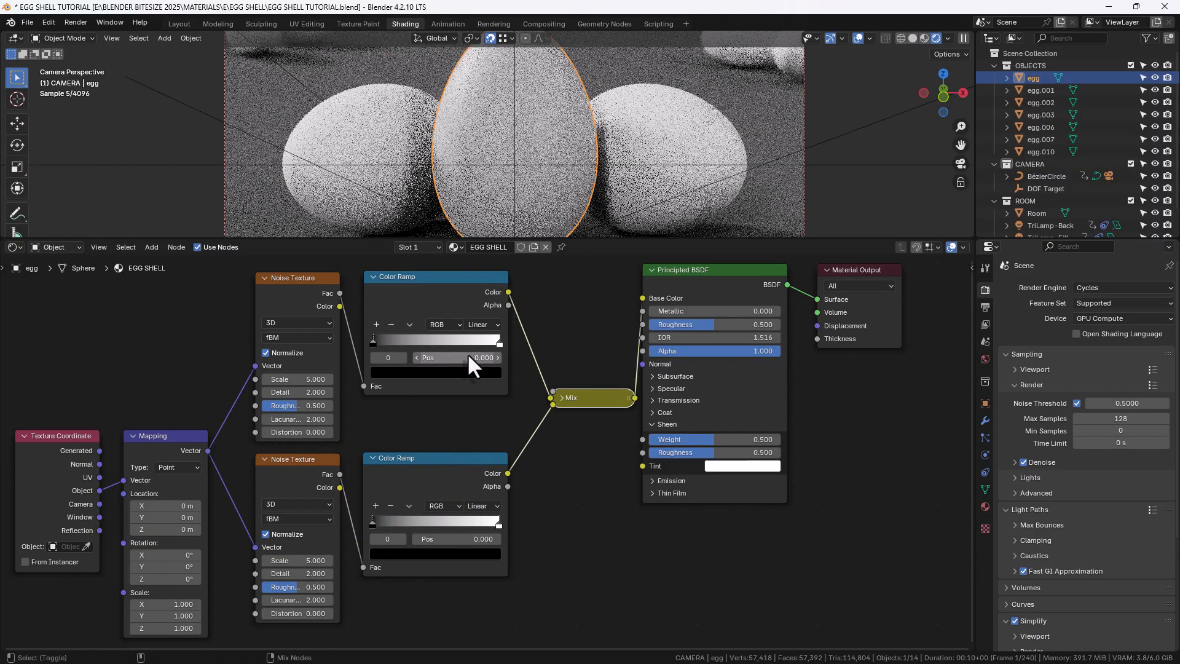
click(627, 265)
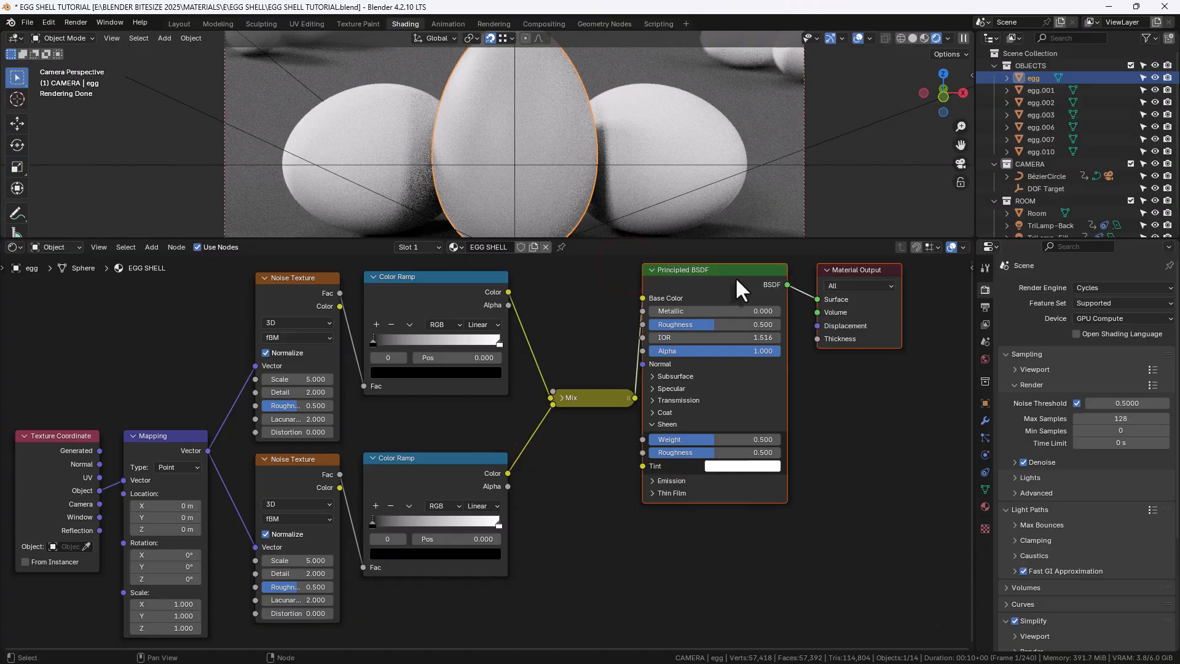
drag(713, 277, 846, 295)
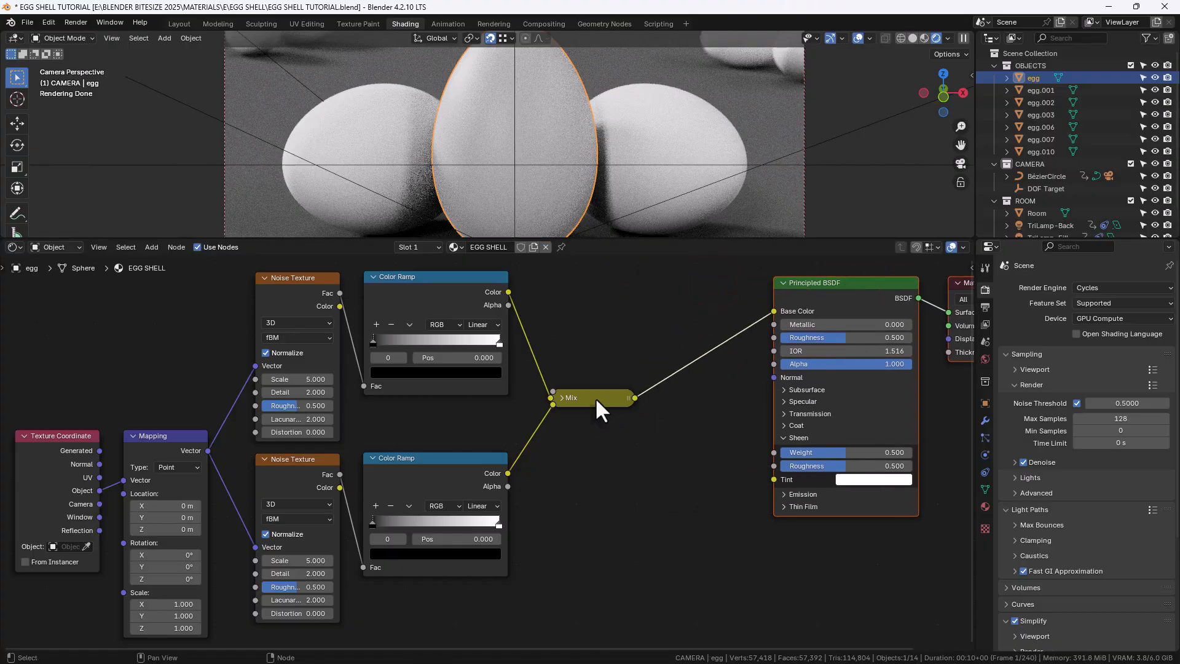
drag(595, 397, 588, 290)
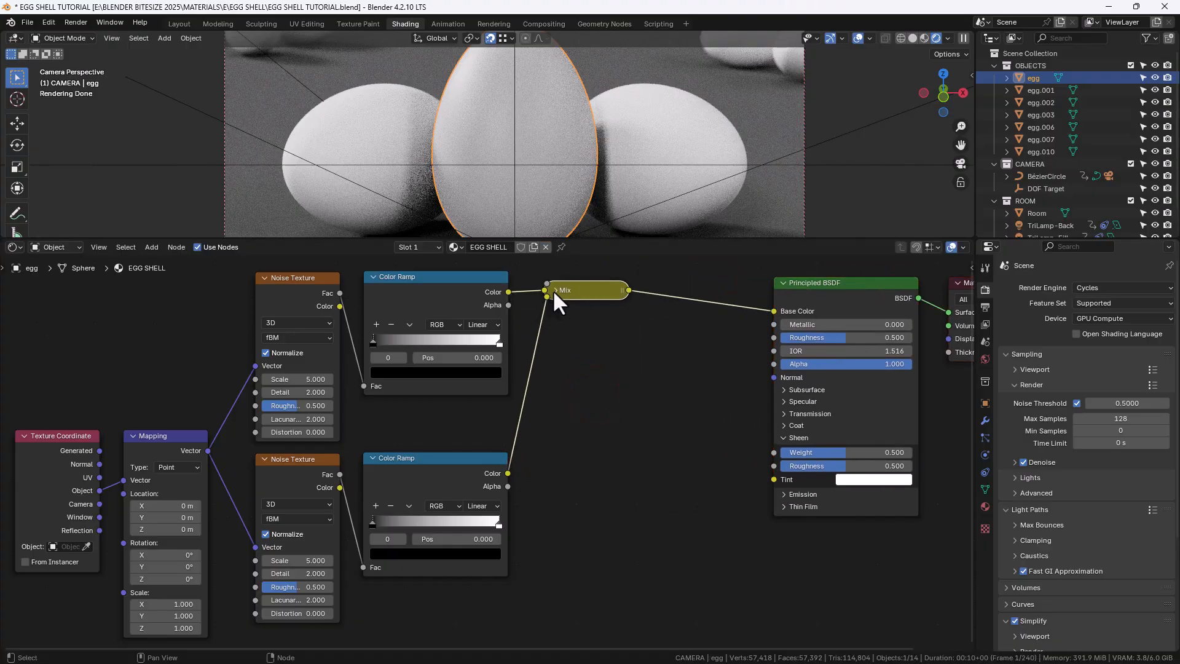
Duplicate the Mix node and insert the copy between the first Mix node and the Principled BSDF
click(556, 290)
key(shift+d)
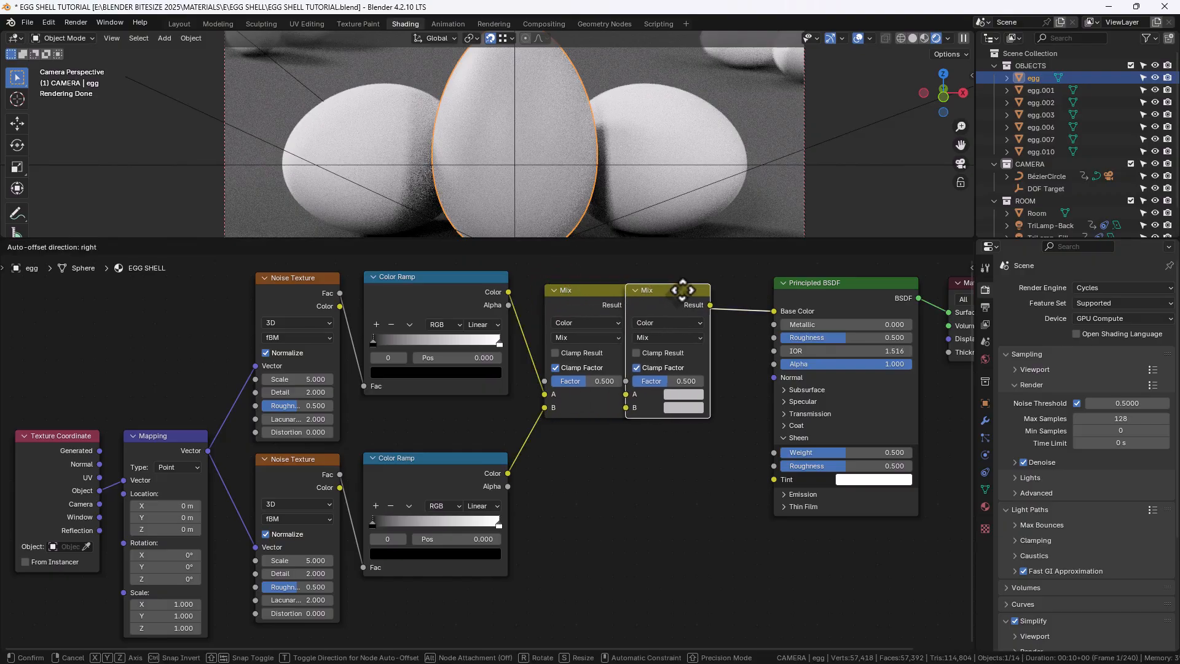
click(701, 286)
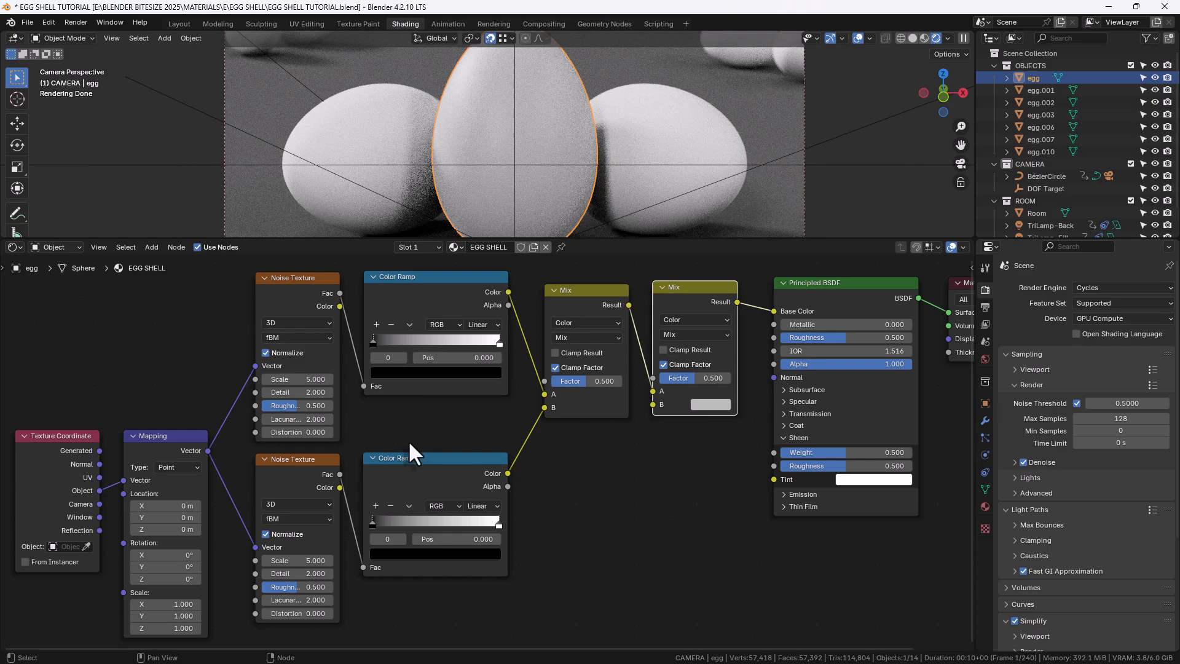
Set the first Noise Texture's Scale to 95, Detail to 12.5, Roughness to 1 and Lacunarity to 1.5
scroll(373, 421, up, 1)
middle_drag(373, 422, 525, 484)
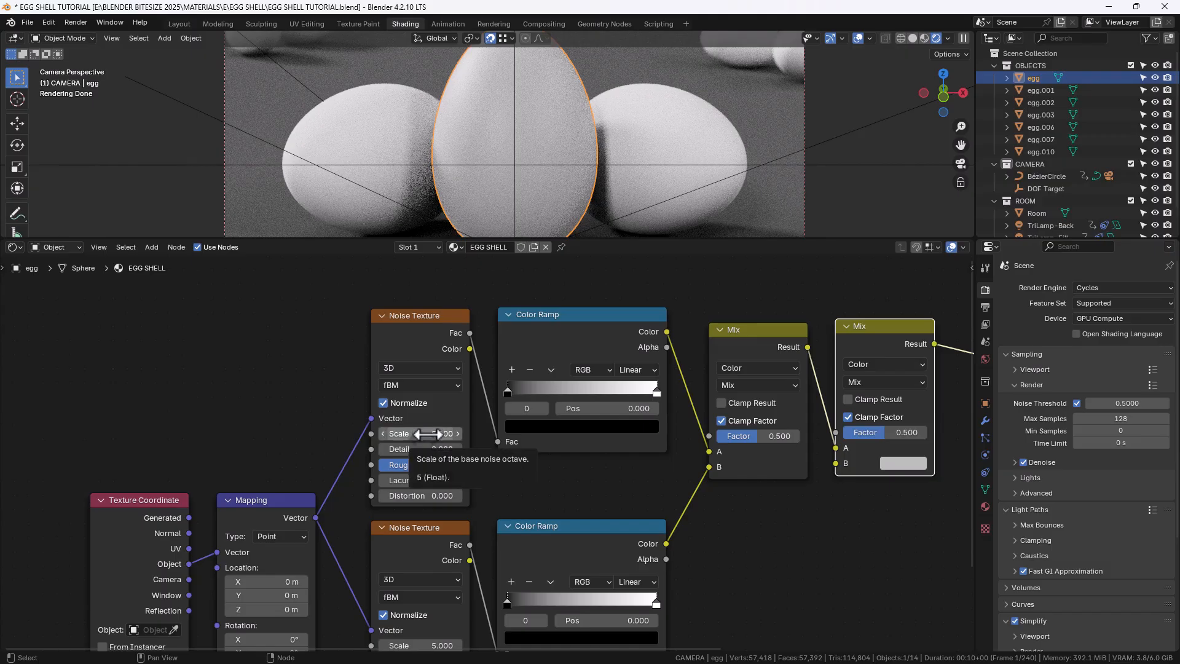
click(428, 434)
text(9)
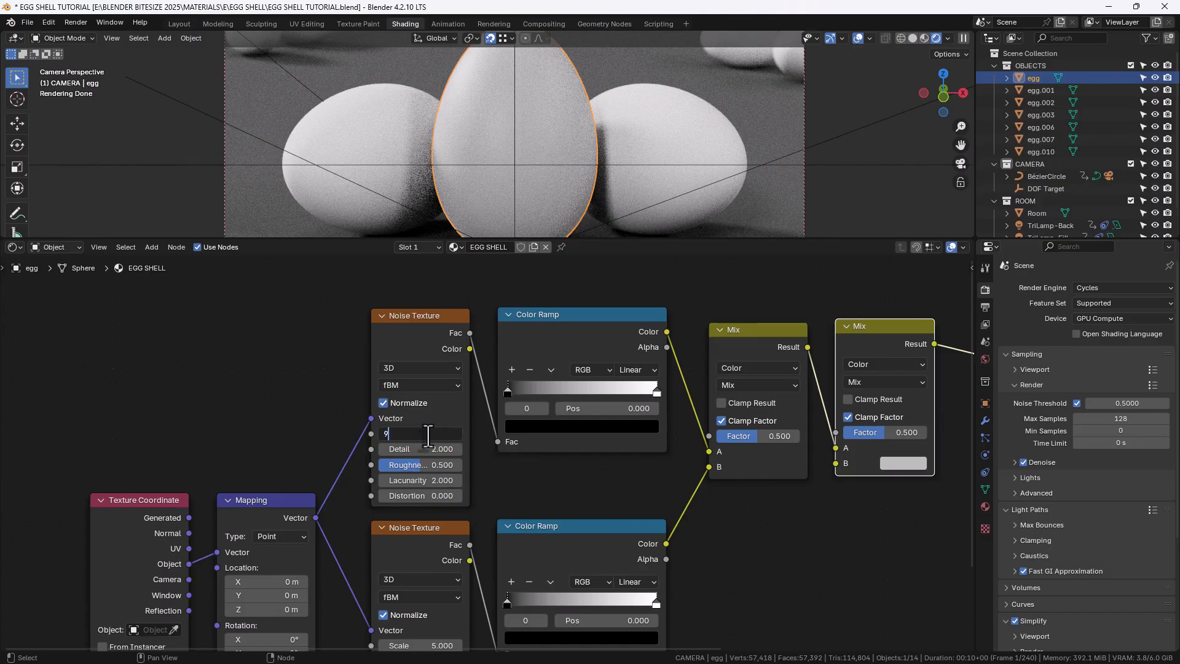
text(5)
key(Tab)
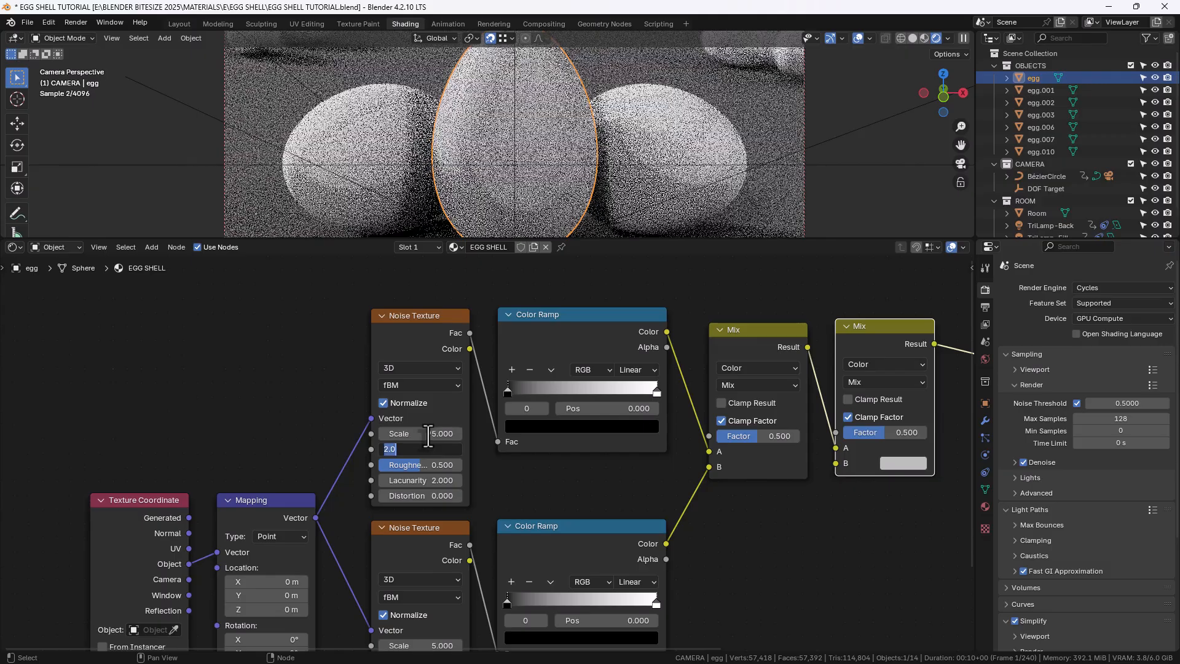
text(12.5)
key(Tab)
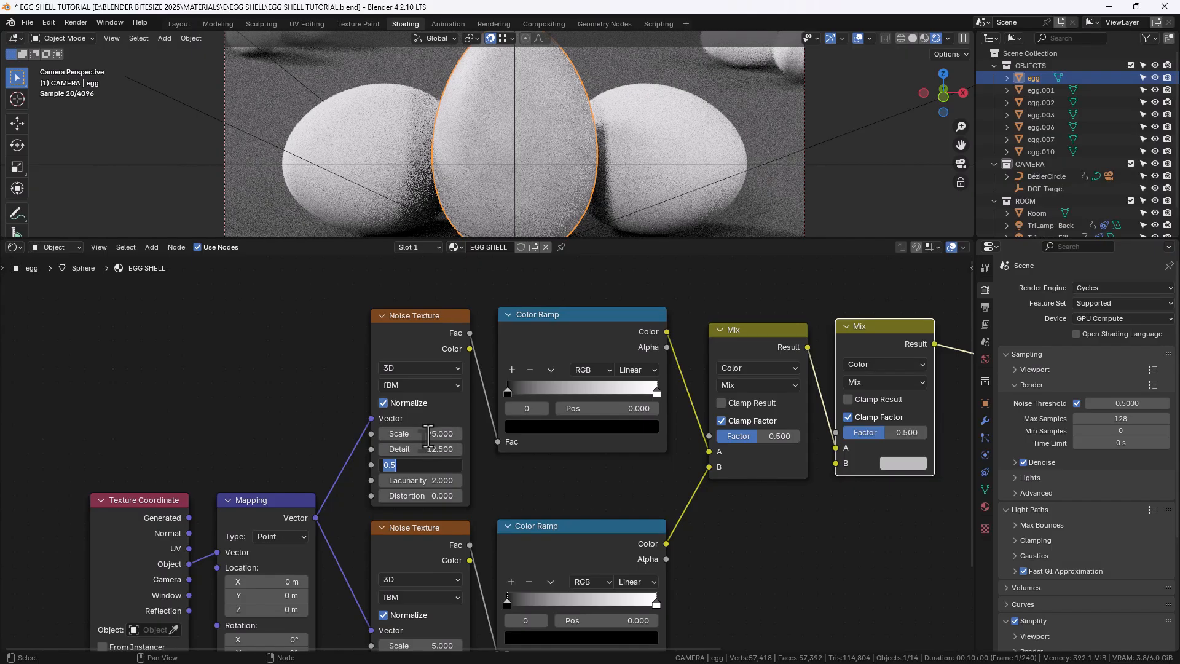
text(1)
key(Tab)
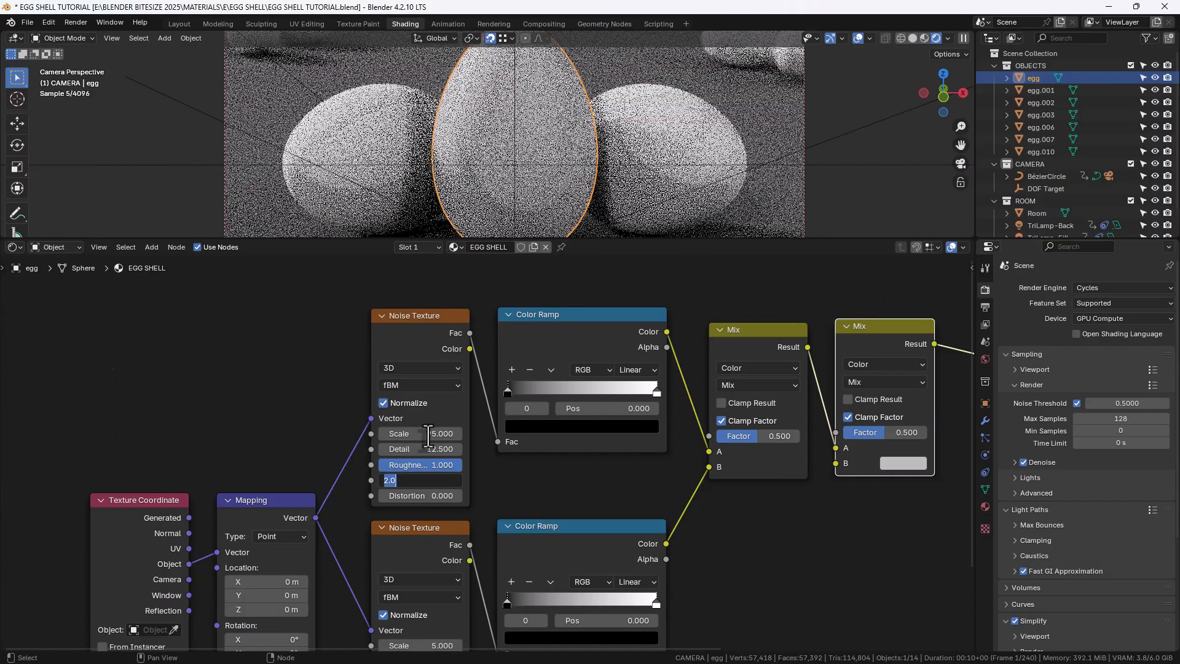
text(1.5)
key(Return)
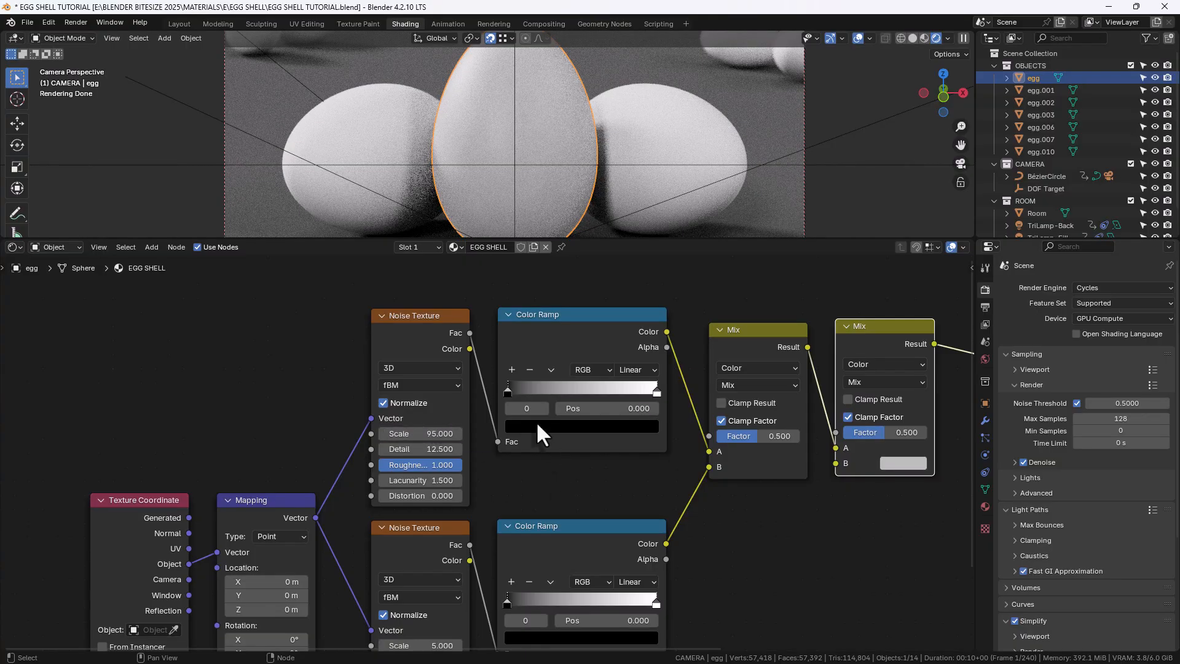
Set the first Color Ramp's interpolation to Constant
scroll(519, 390, up, 2)
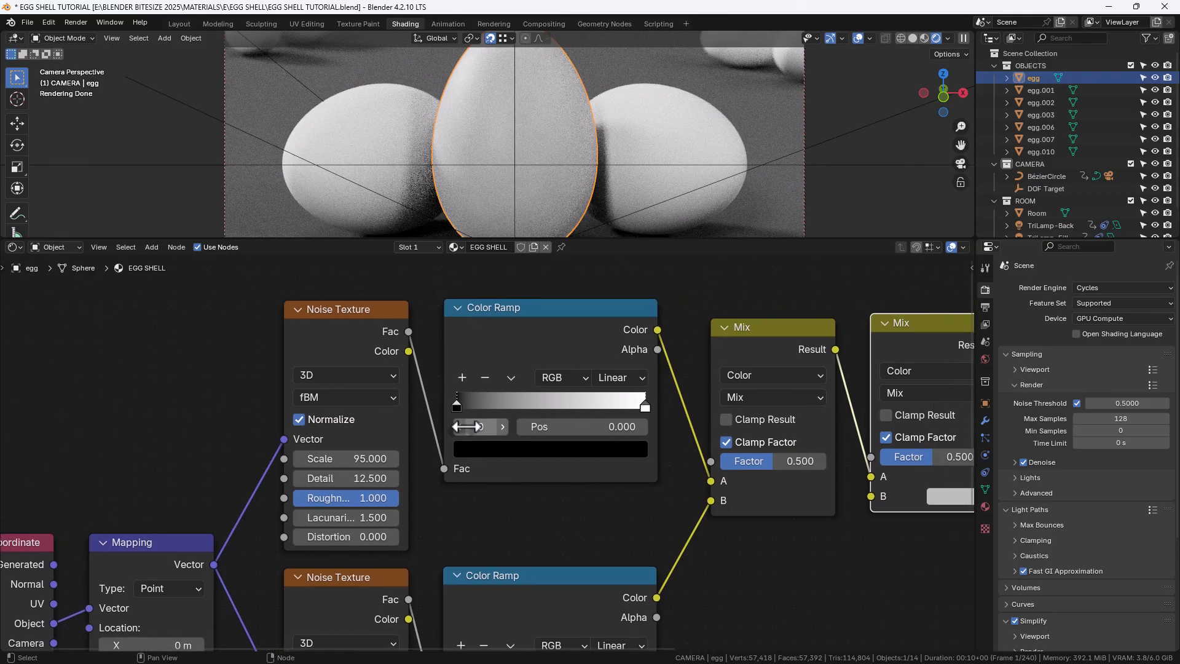
click(607, 381)
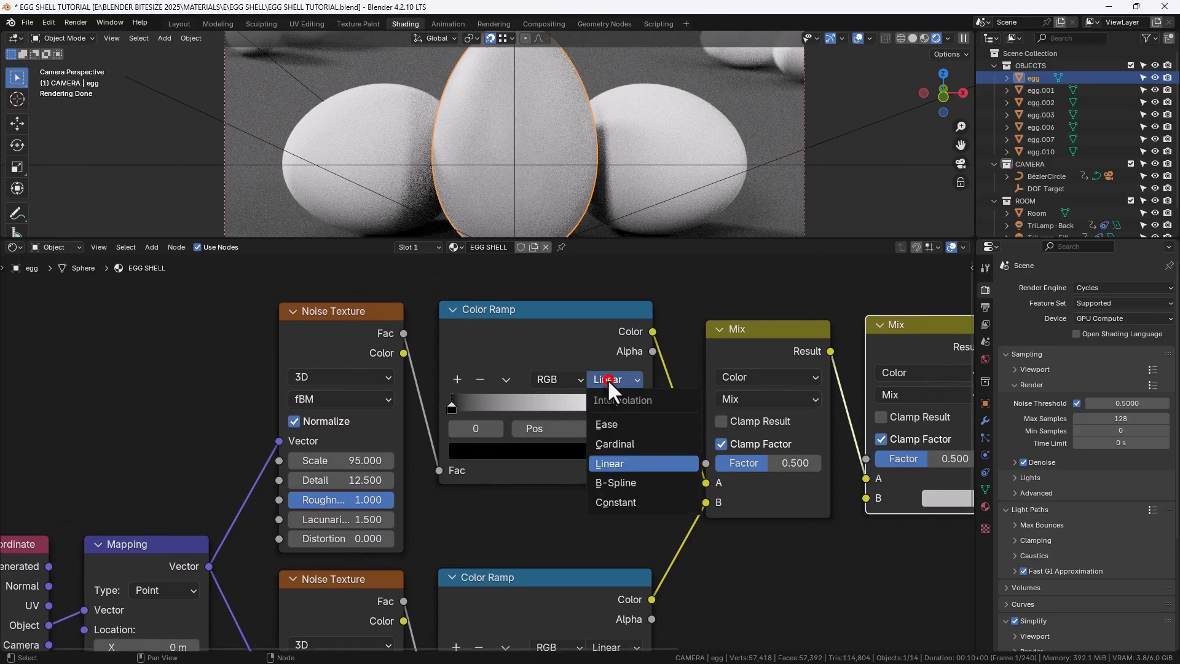
click(622, 498)
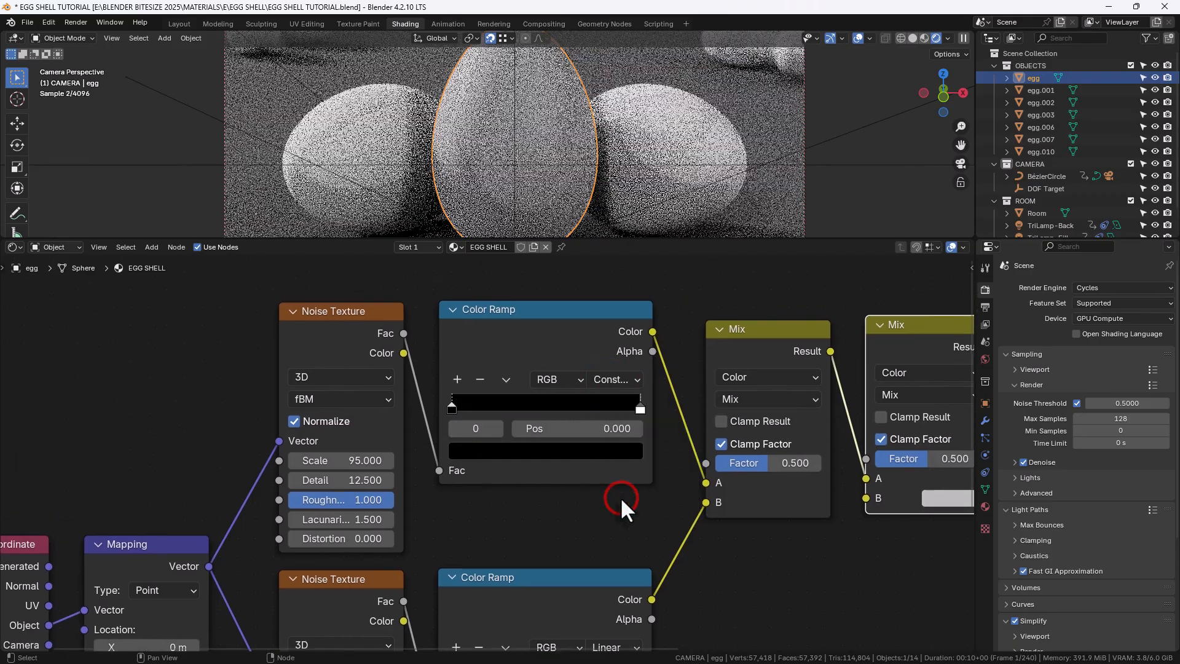
Set the first Color Ramp's left stop colour to hex BCB1A5
click(451, 407)
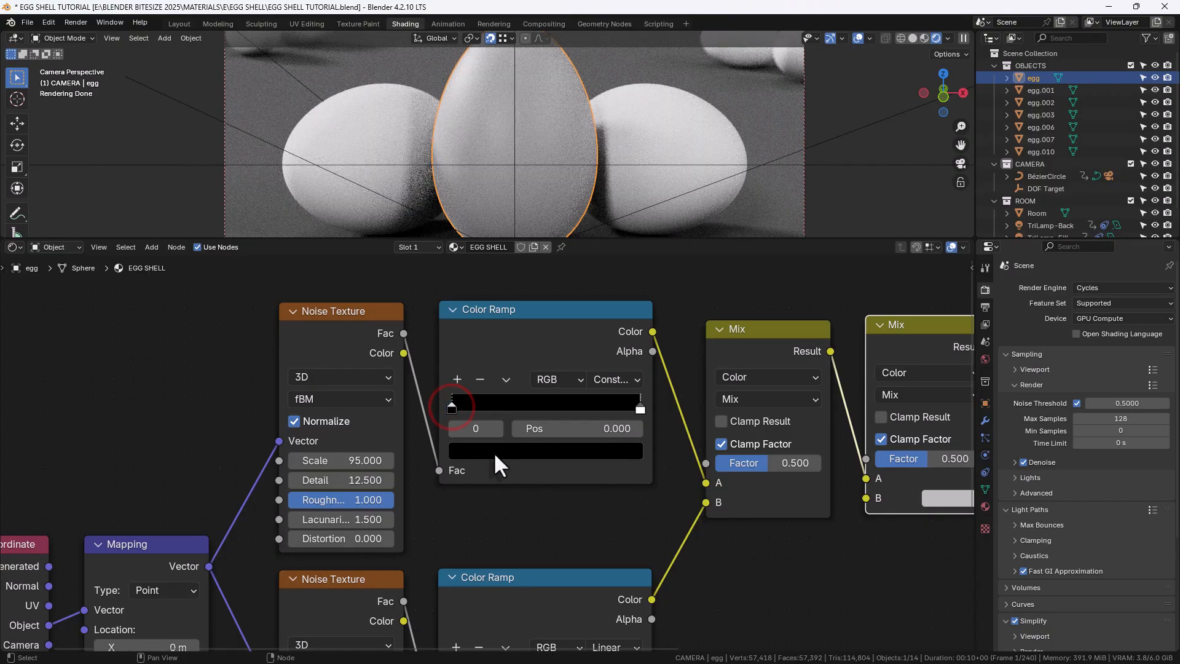
click(493, 451)
click(492, 373)
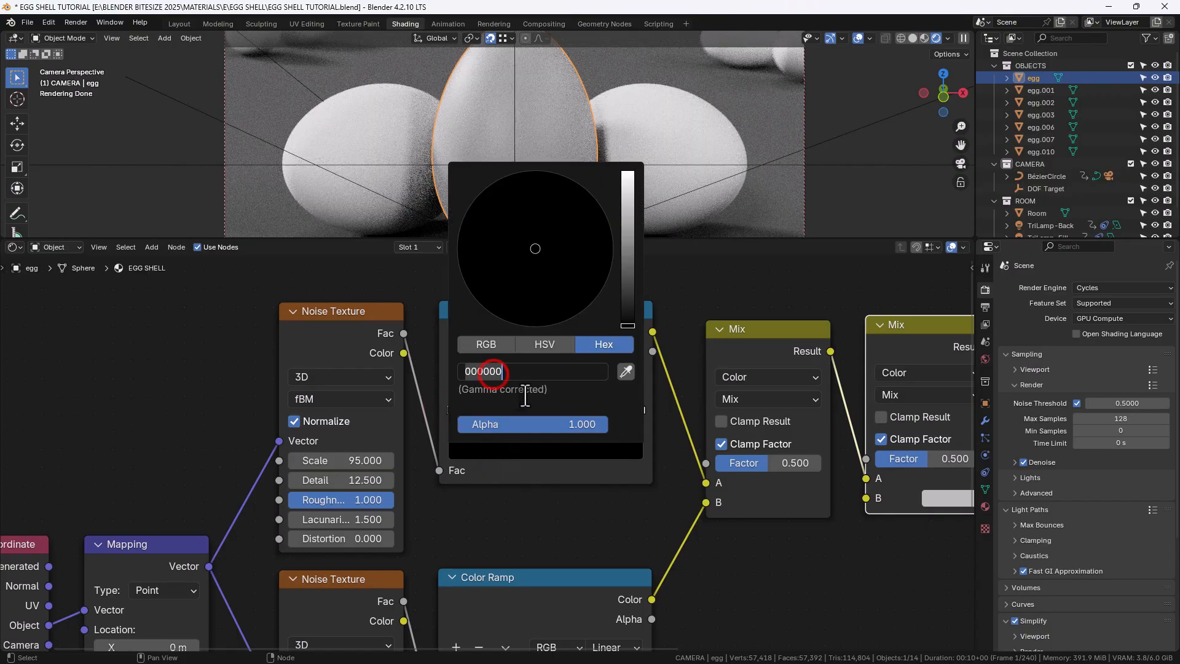
text(B)
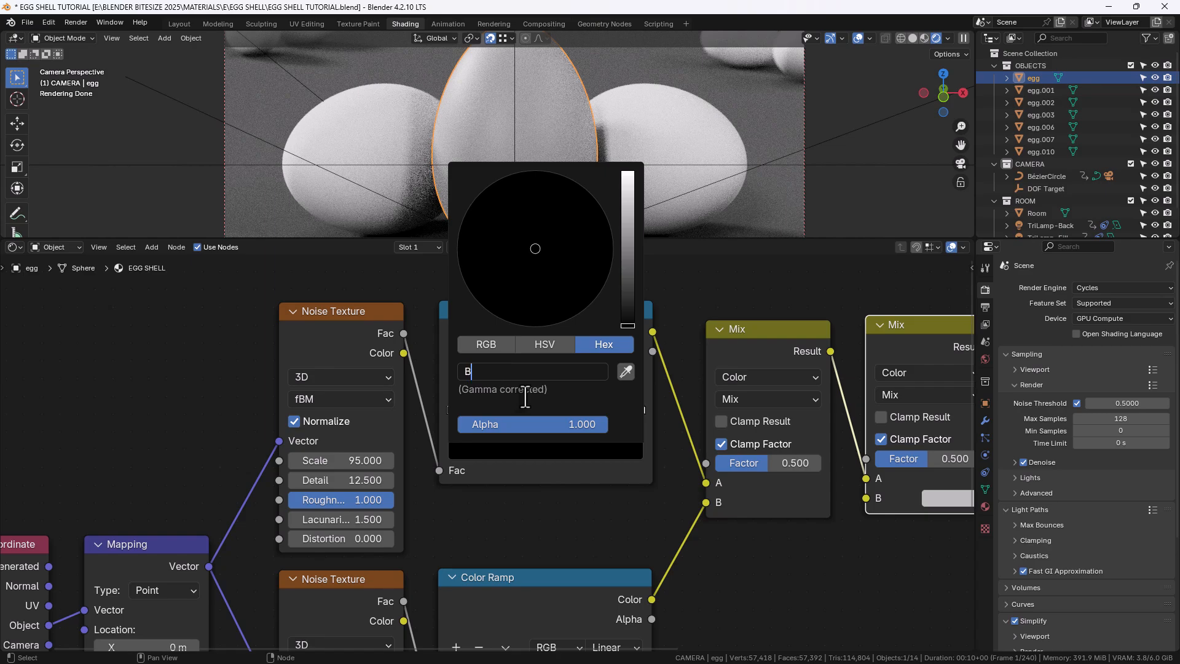
text(CB1A5)
key(Return)
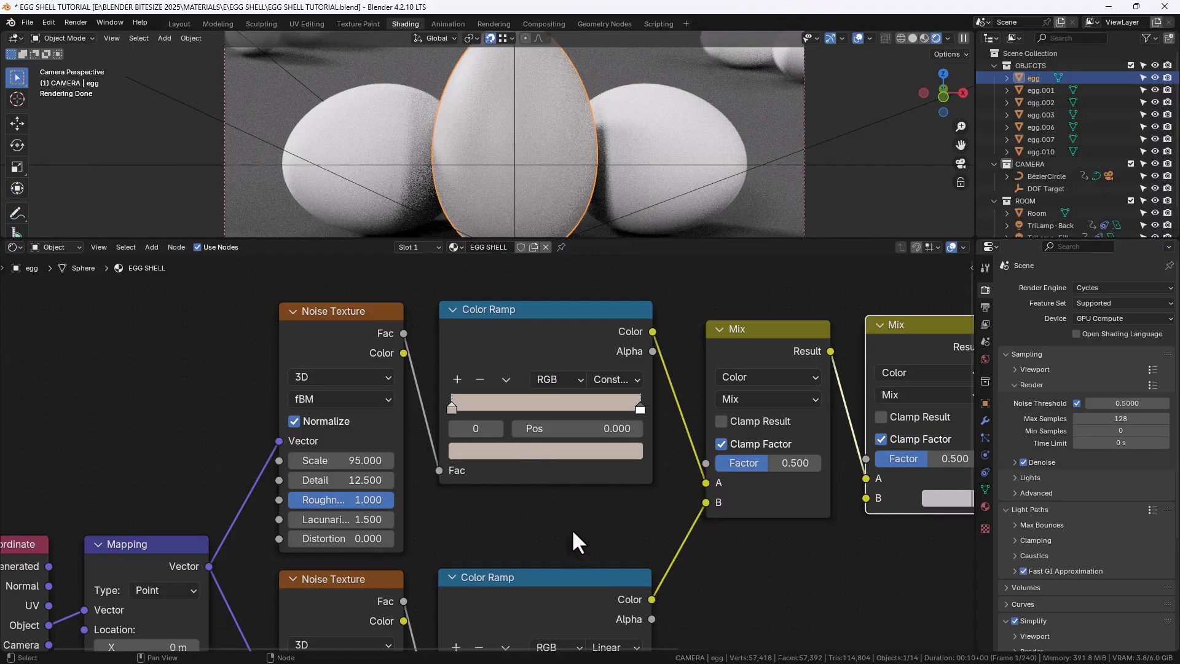
Set the first Color Ramp's right stop position to 0.427
click(639, 405)
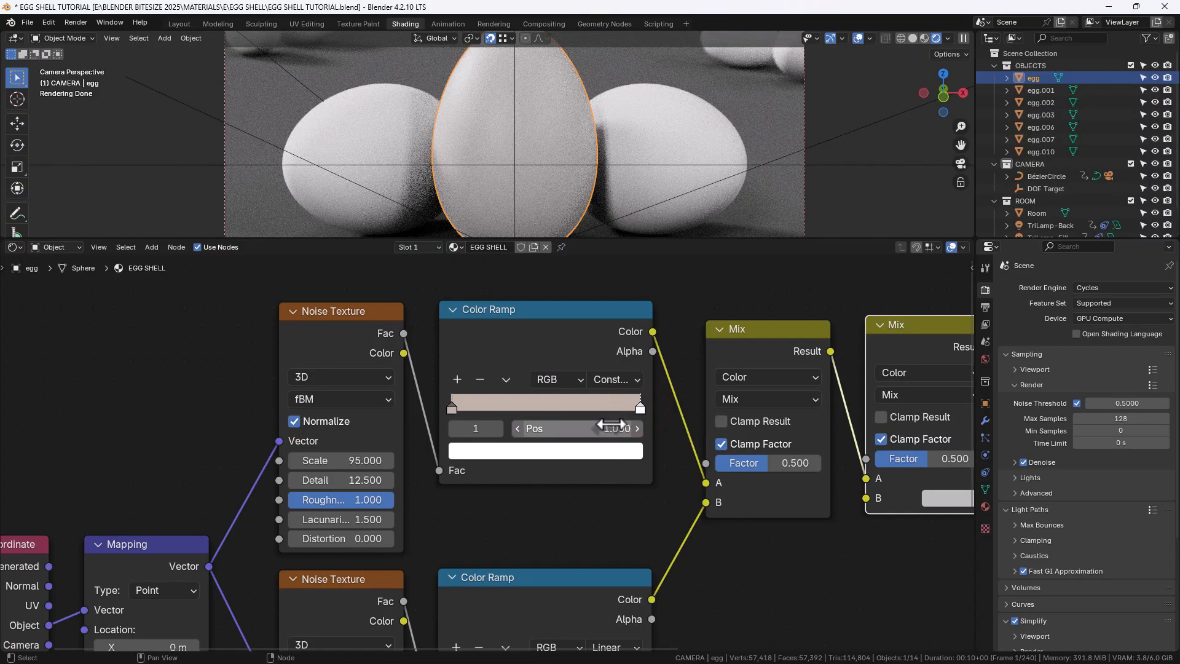
click(607, 424)
text(.427)
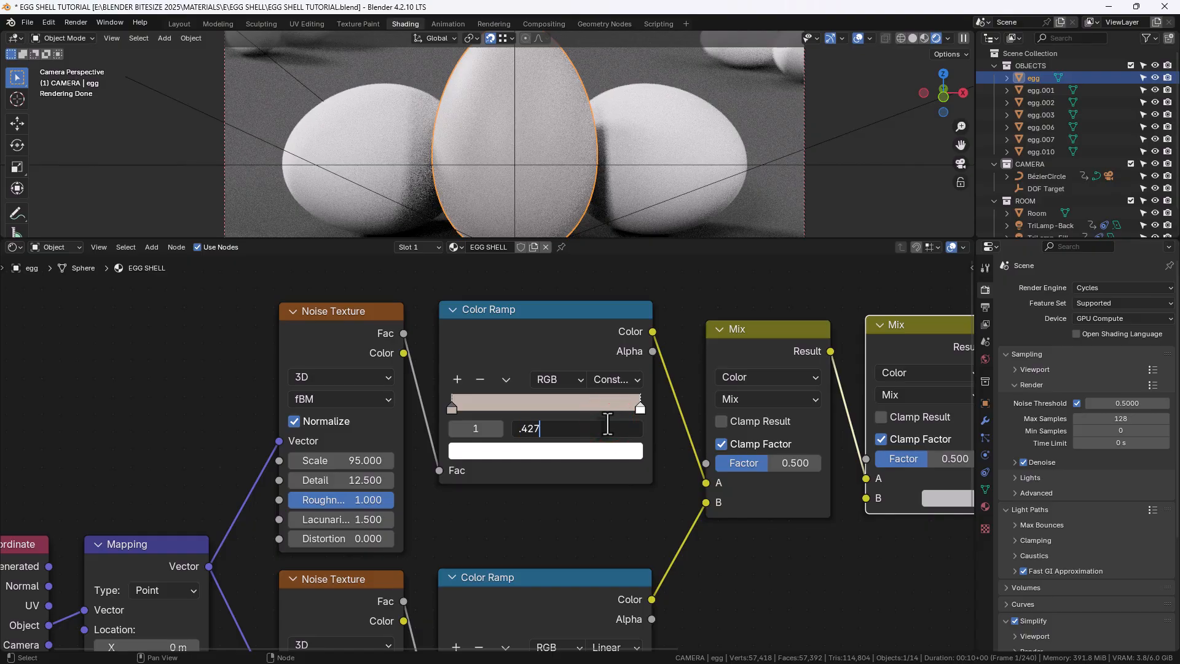
key(Return)
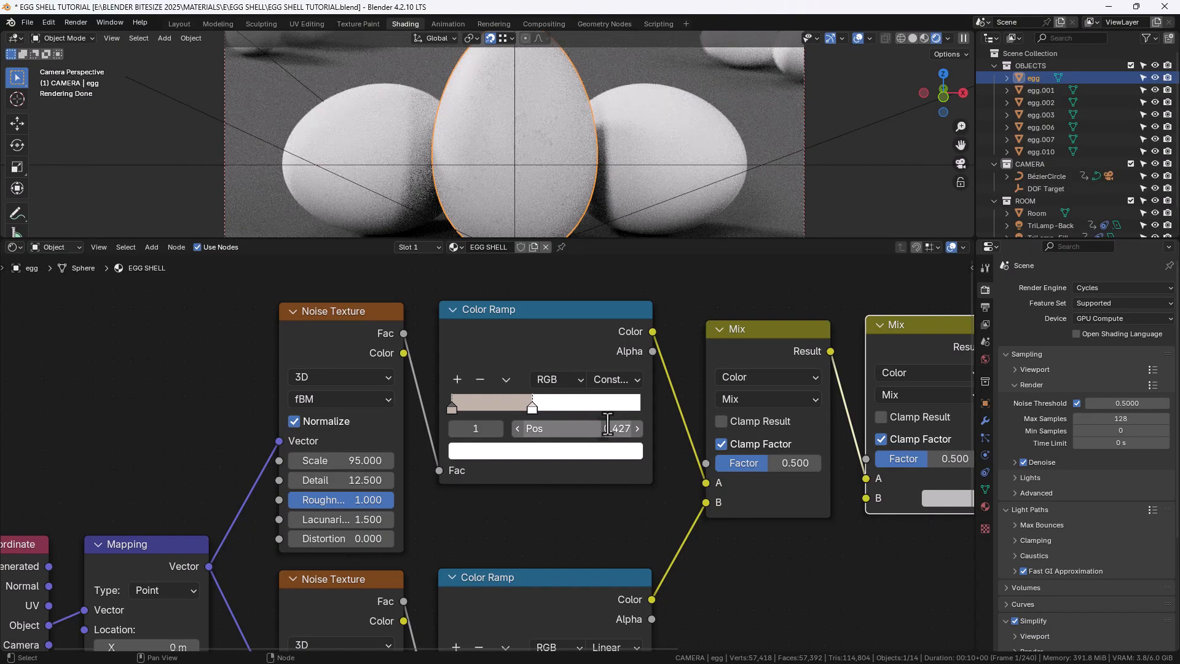
scroll(530, 141, up, 6)
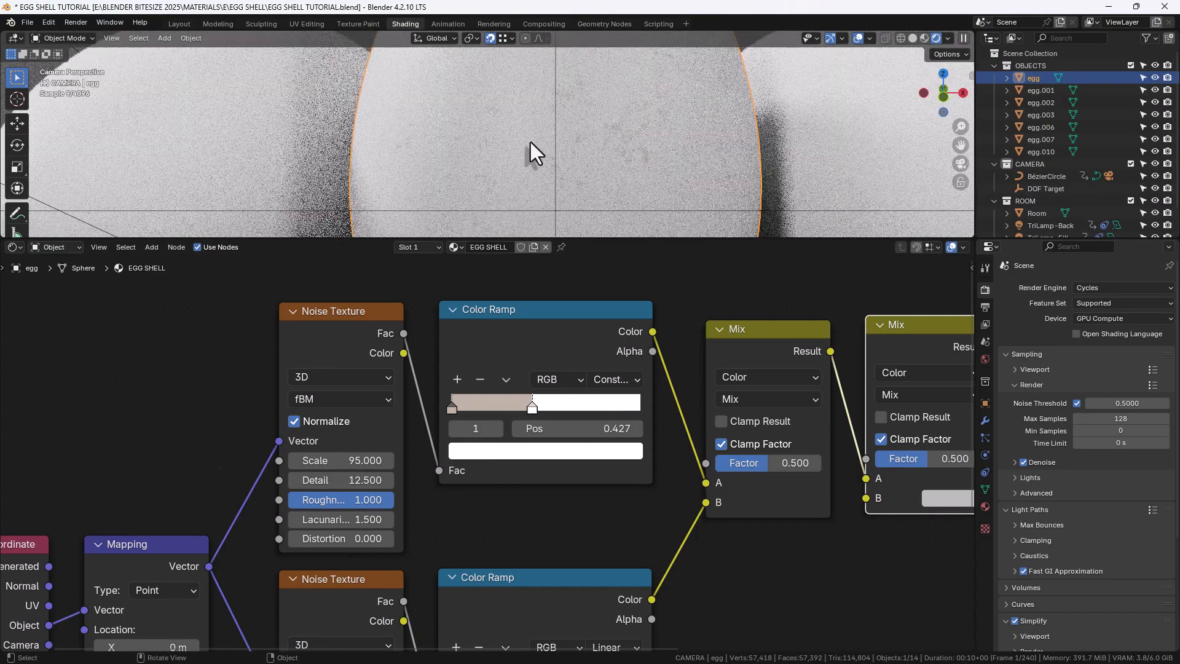
scroll(530, 142, up, 2)
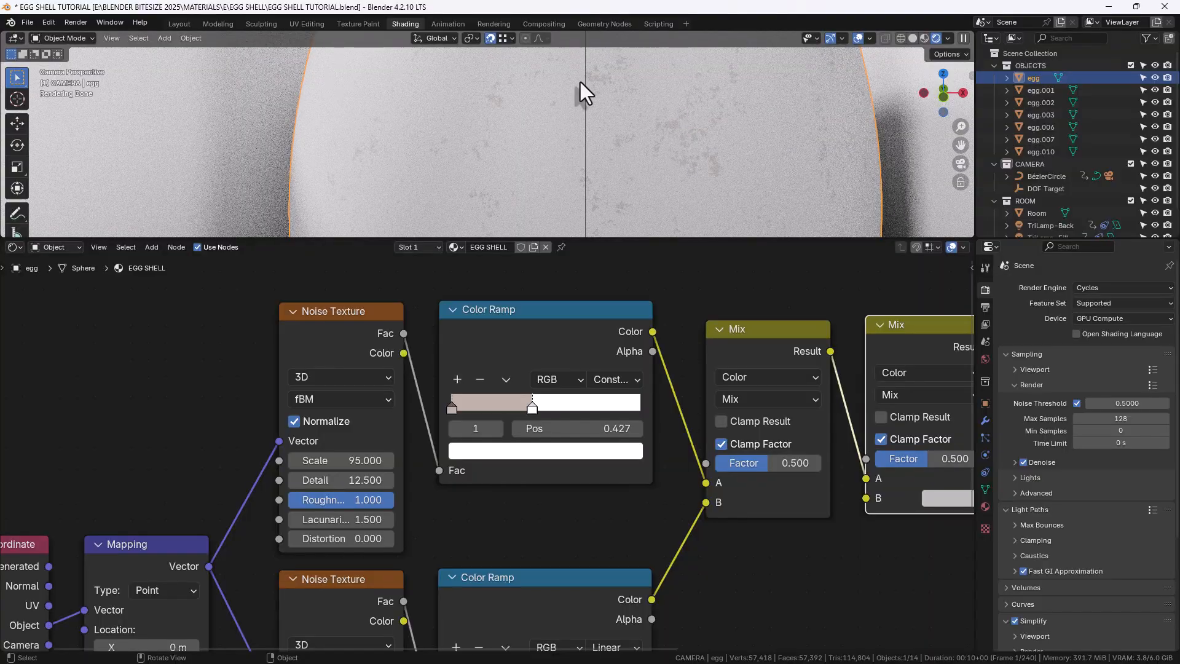
scroll(594, 187, down, 6)
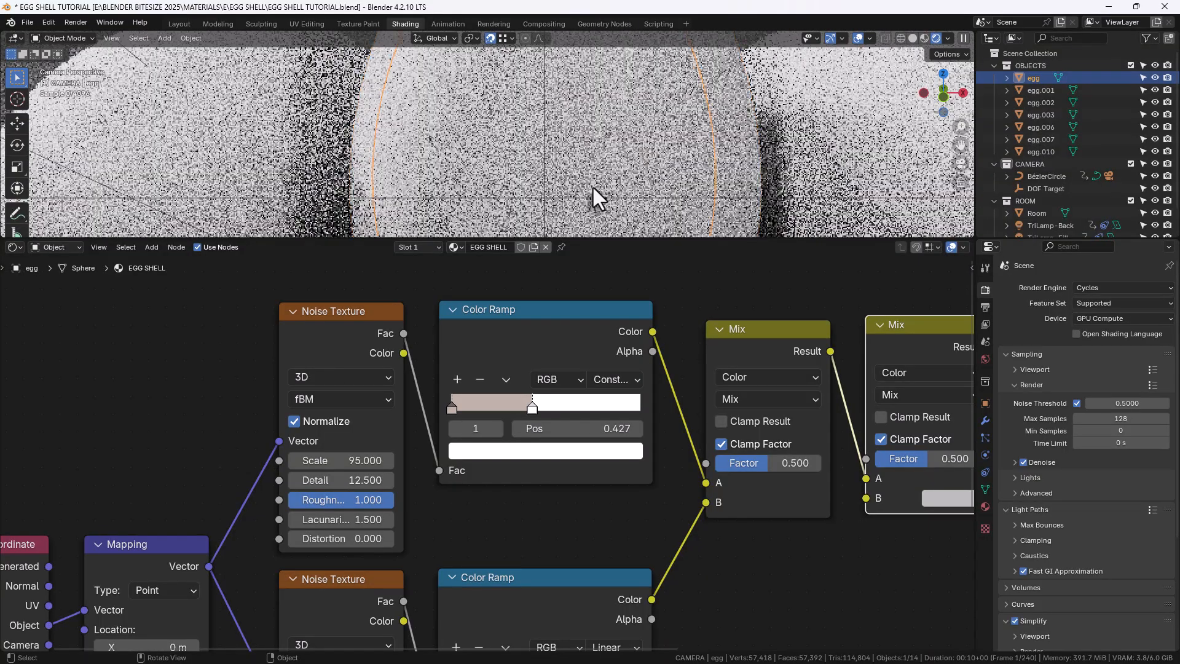
scroll(536, 588, down, 1)
Disable Normalize on the second Noise Texture
middle_drag(535, 542, 549, 331)
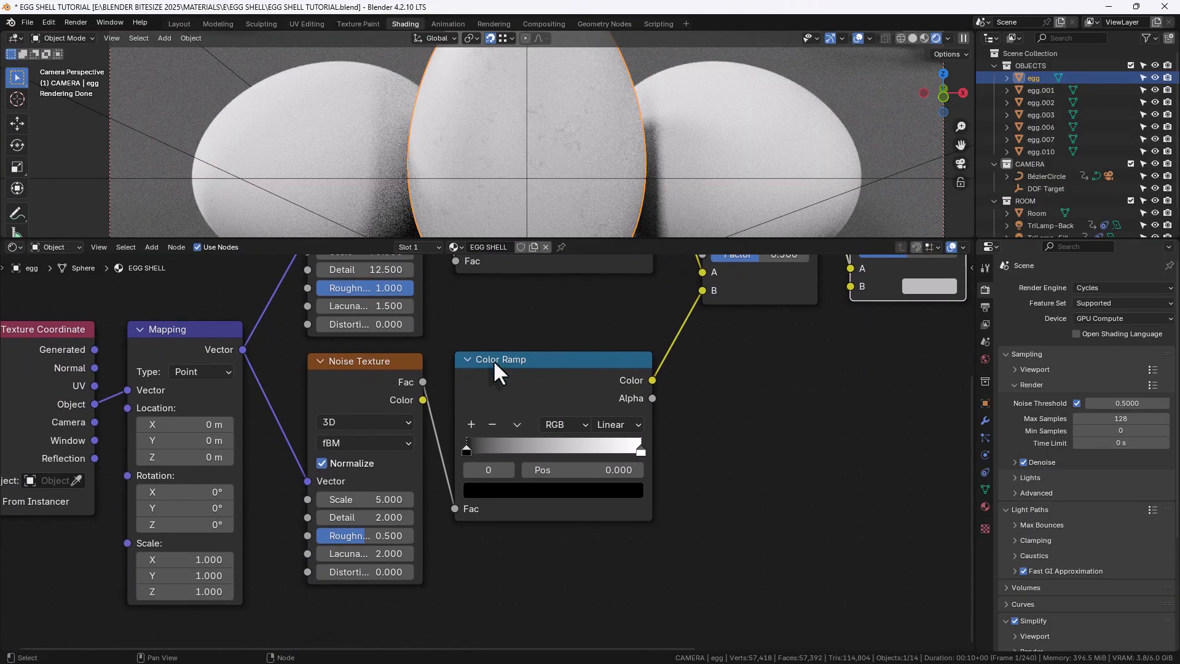
click(321, 462)
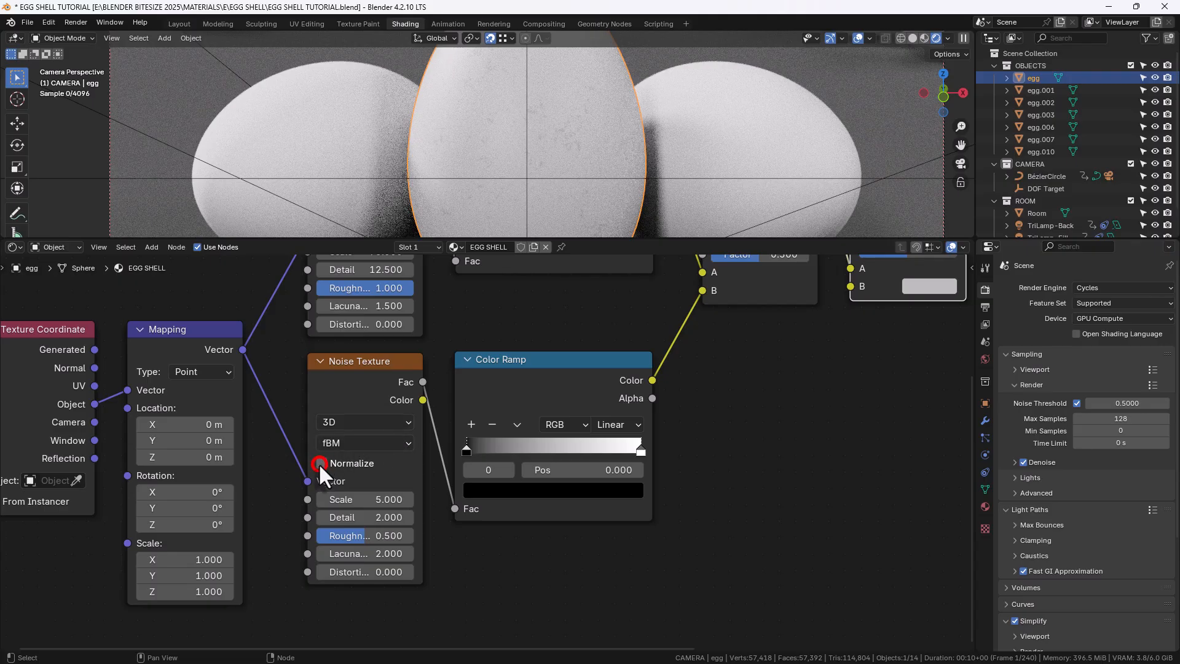
Set the second Noise Texture's Scale to 125, Detail to 15 and Roughness to 1
click(362, 499)
text(125)
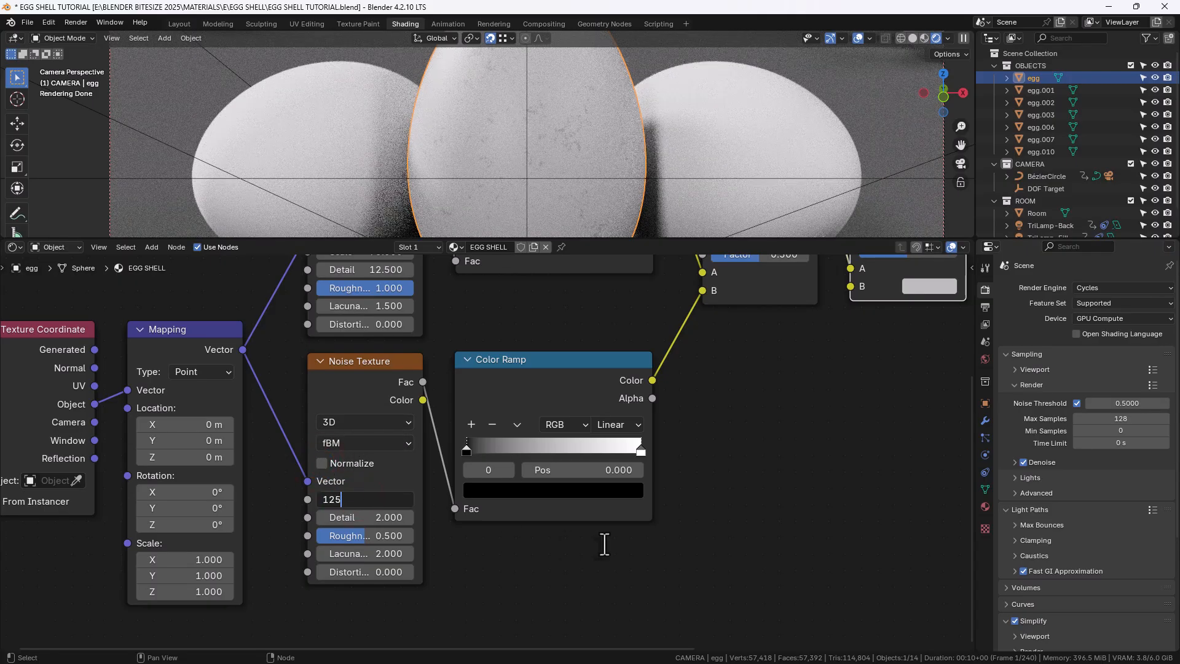
text(15)
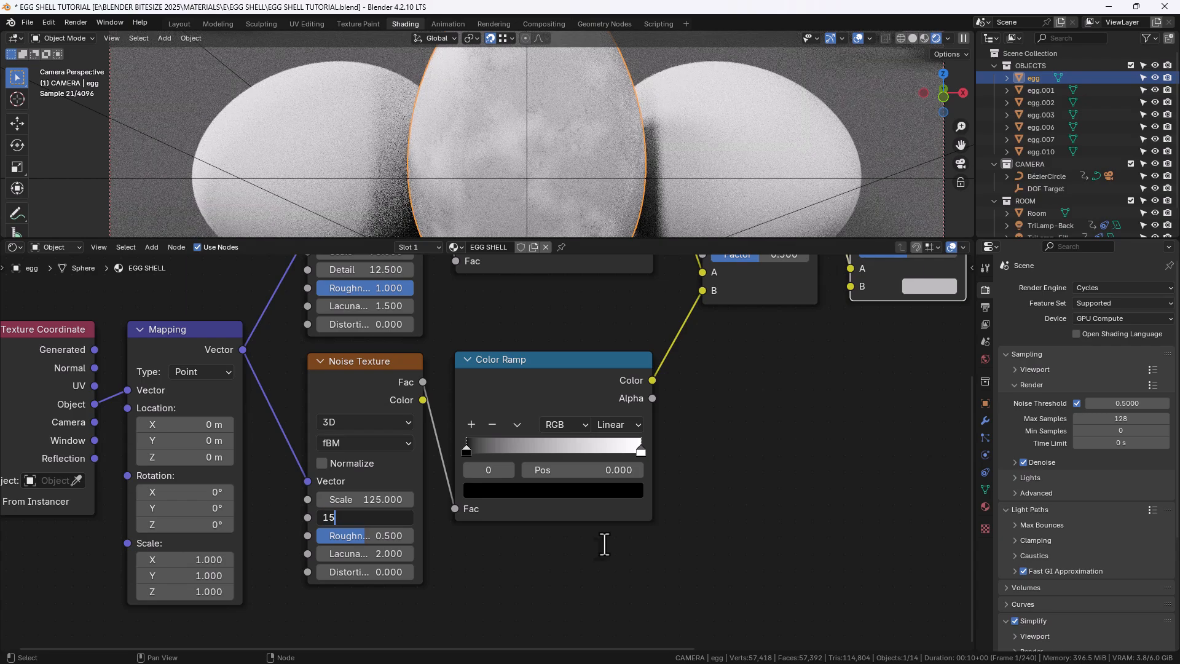
key(Tab)
text(1)
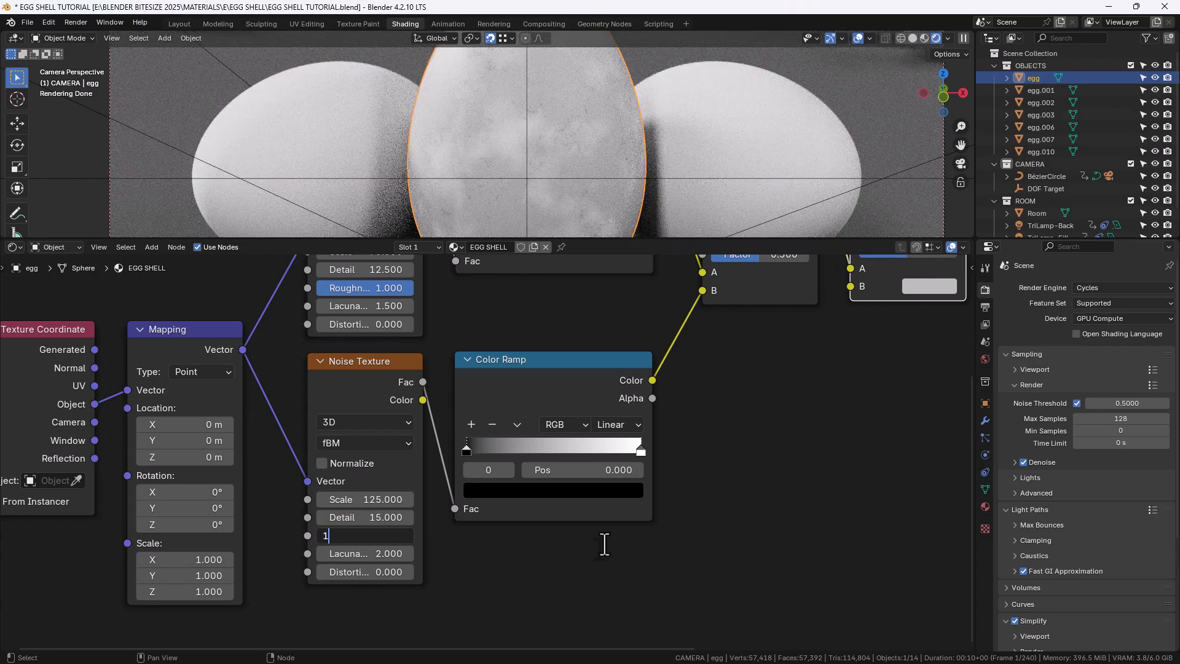
key(Return)
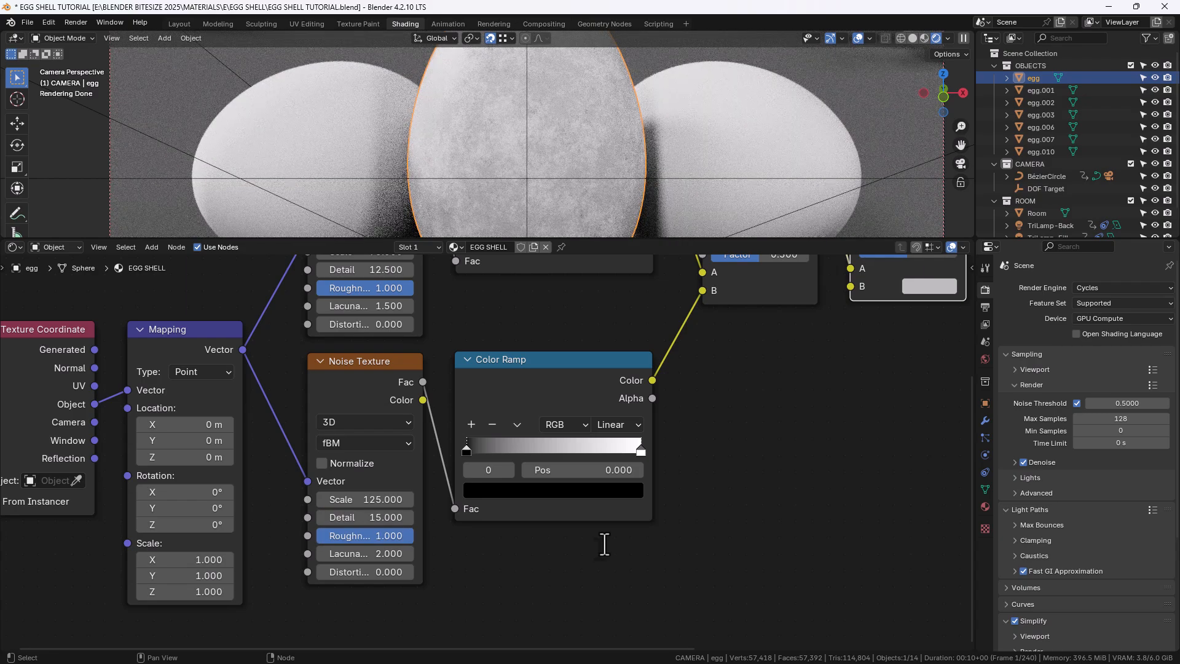
Set the second Color Ramp's interpolation to B-Spline
mouse_move(699, 346)
middle_down()
mouse_move(676, 442)
mouse_move(688, 356)
middle_up()
scroll(599, 448, up, 2)
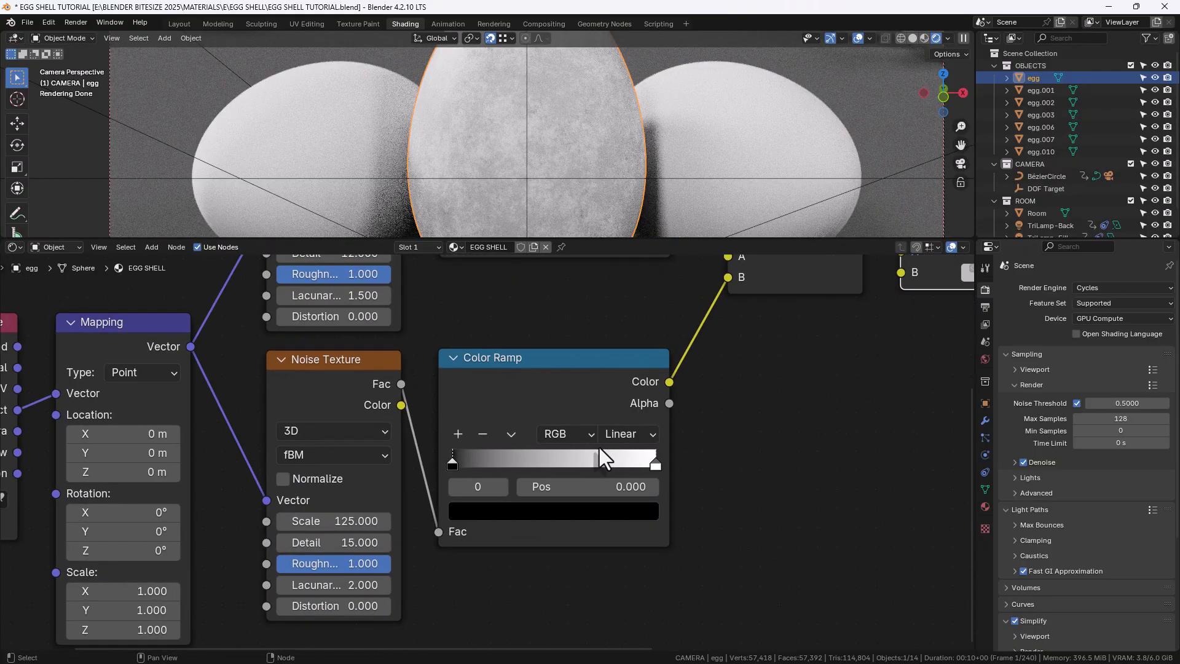
click(626, 437)
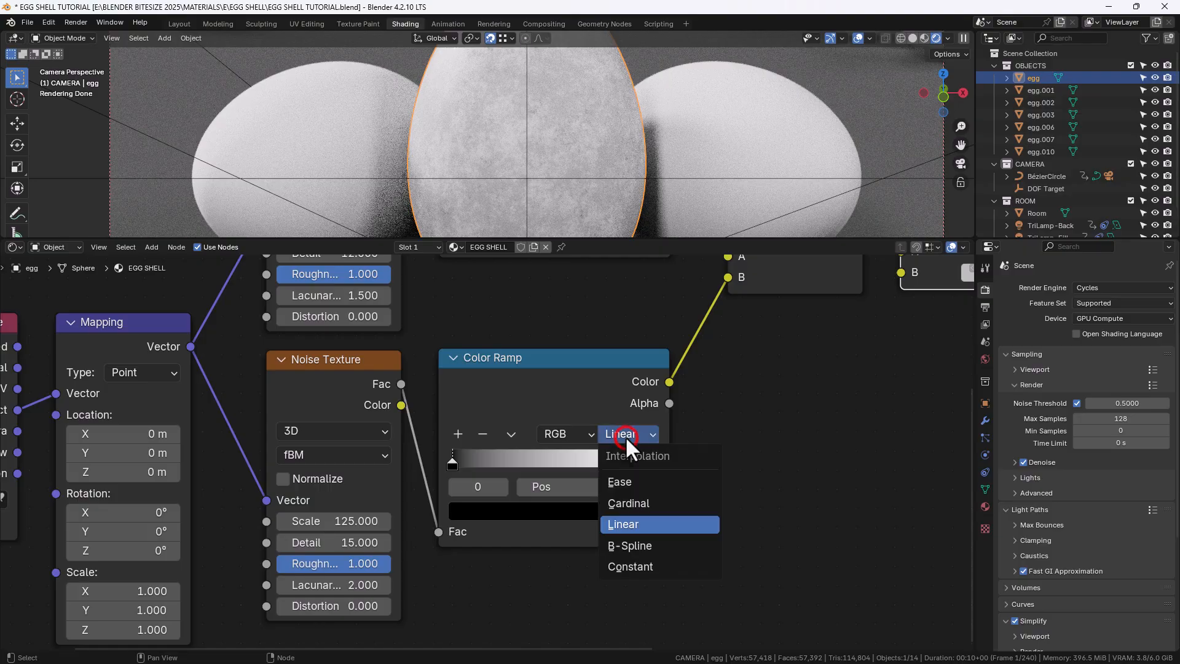
click(646, 545)
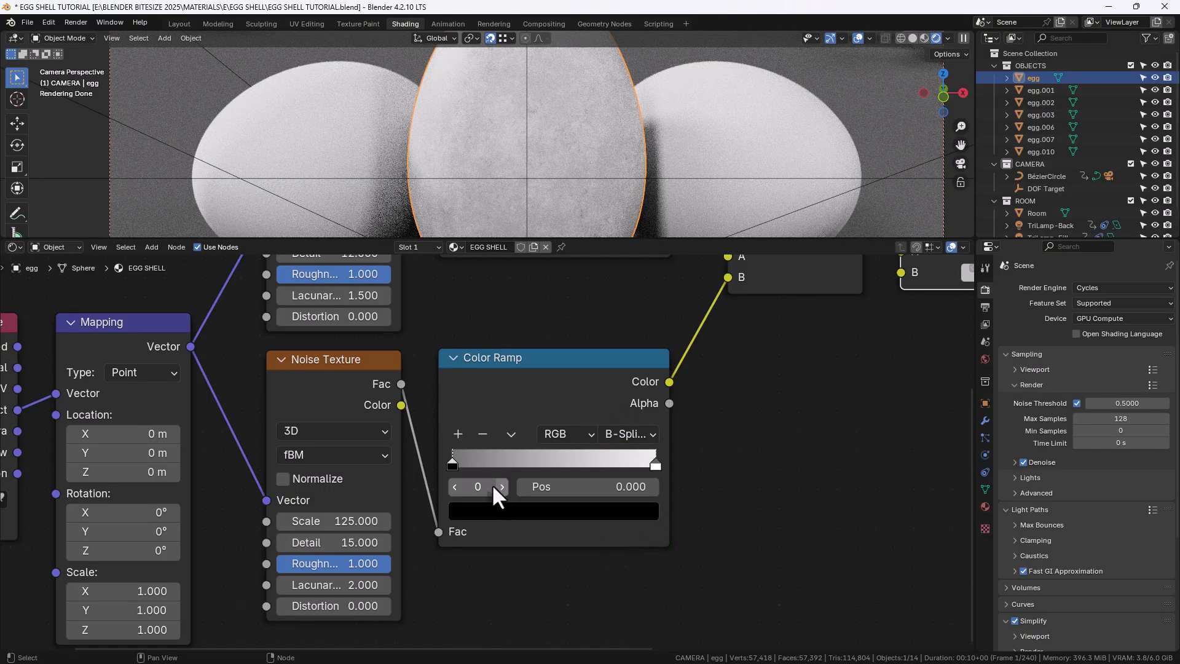
Set the second Color Ramp's left stop colour to hex D
click(452, 464)
click(485, 512)
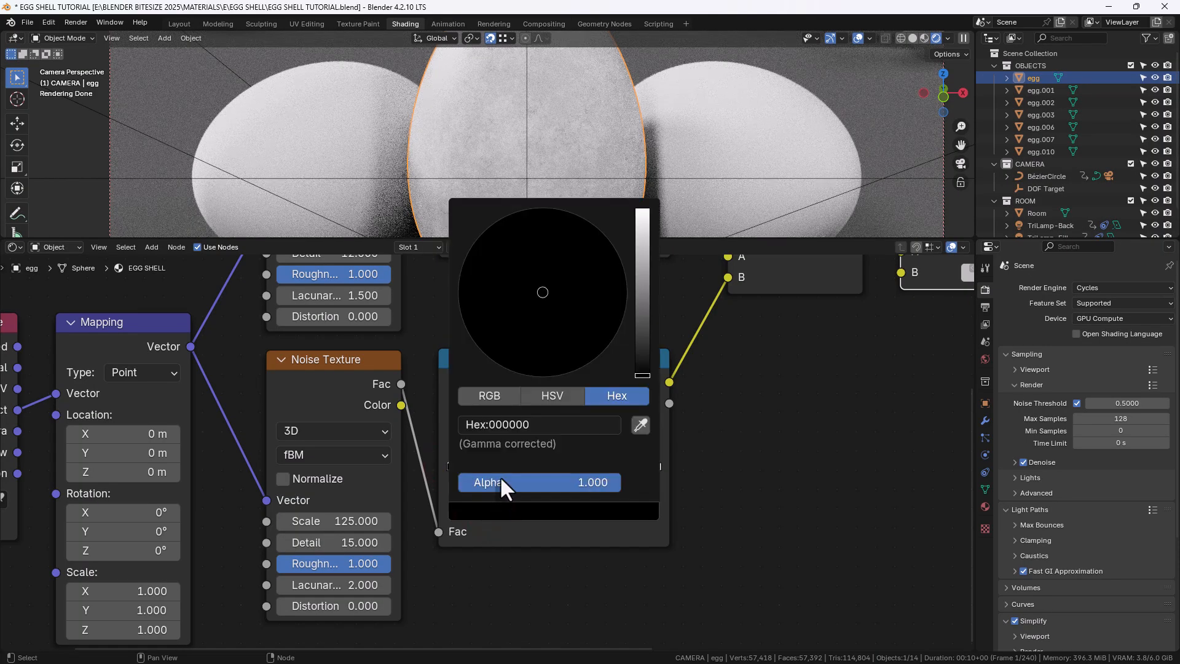
click(500, 426)
text(DADADA)
key(Return)
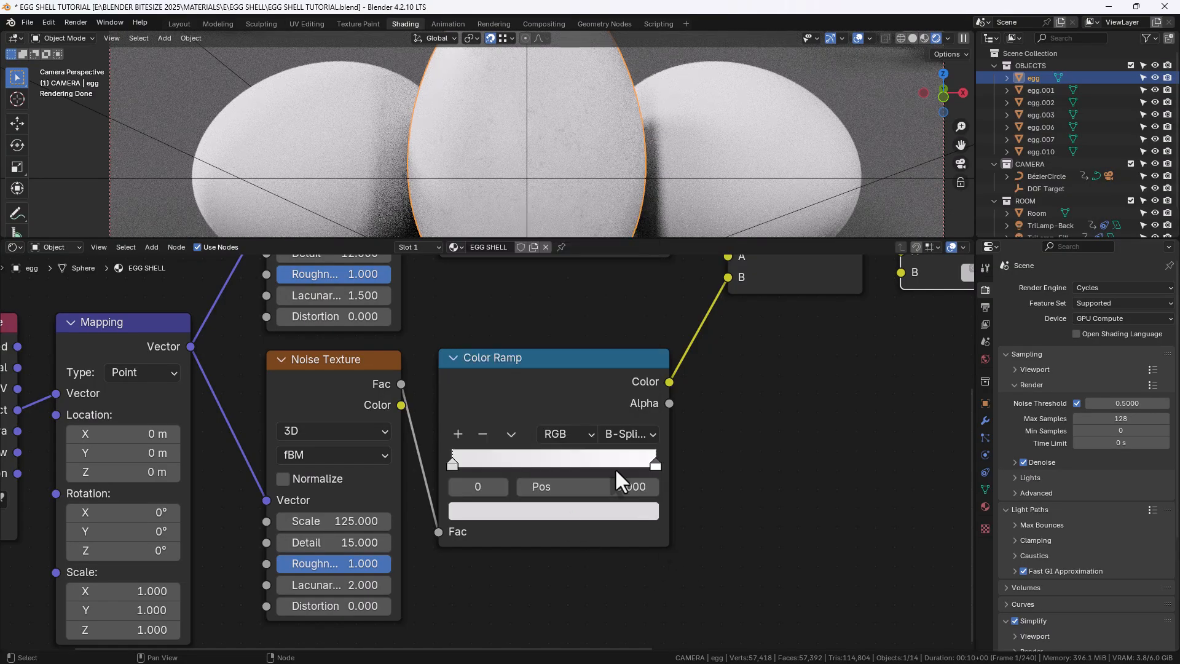
Set the second Color Ramp's left stop position to 0.077
click(609, 484)
text(.)
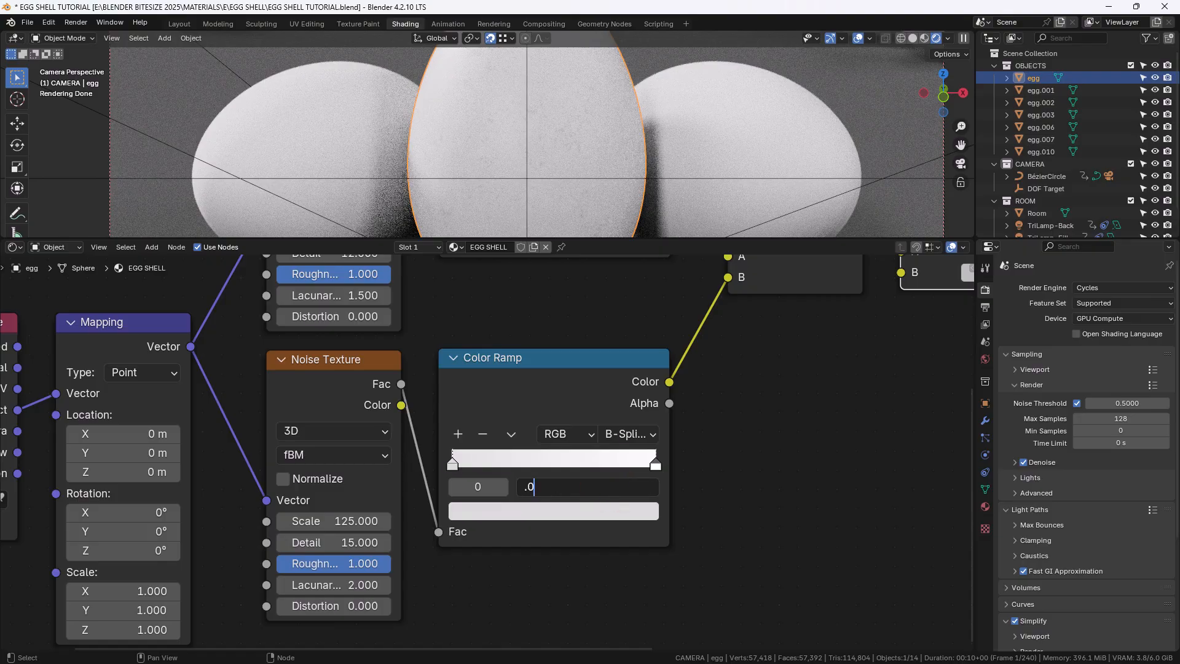
text(077)
key(Return)
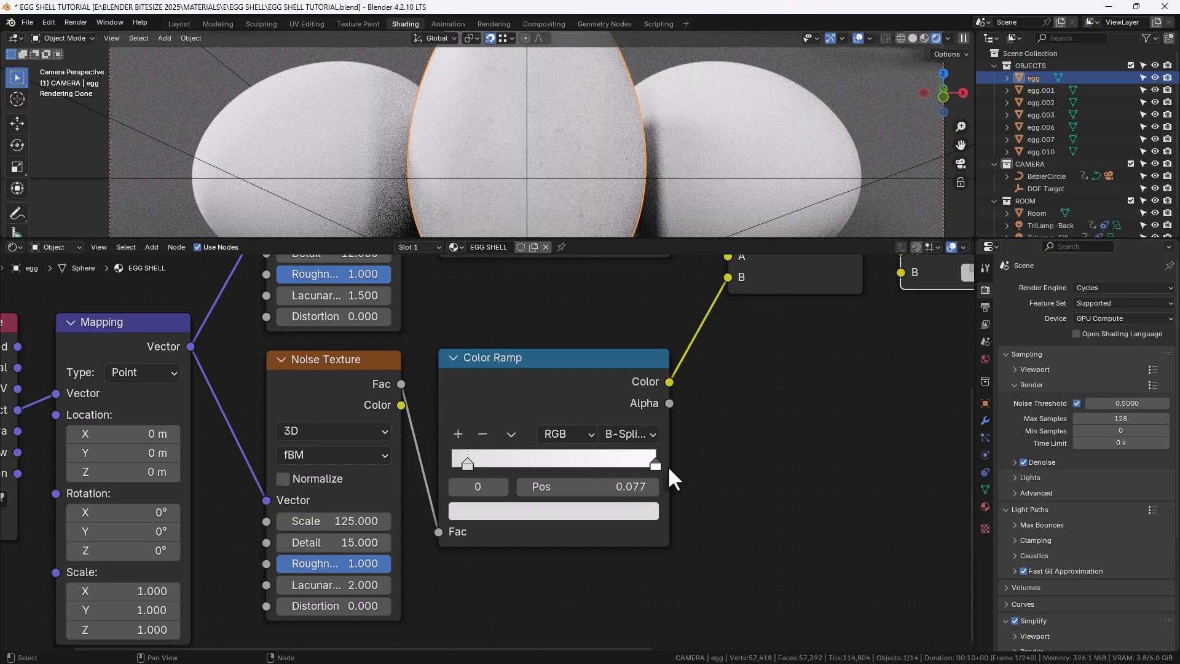
Set the second Color Ramp's right stop position to 0.895
click(654, 463)
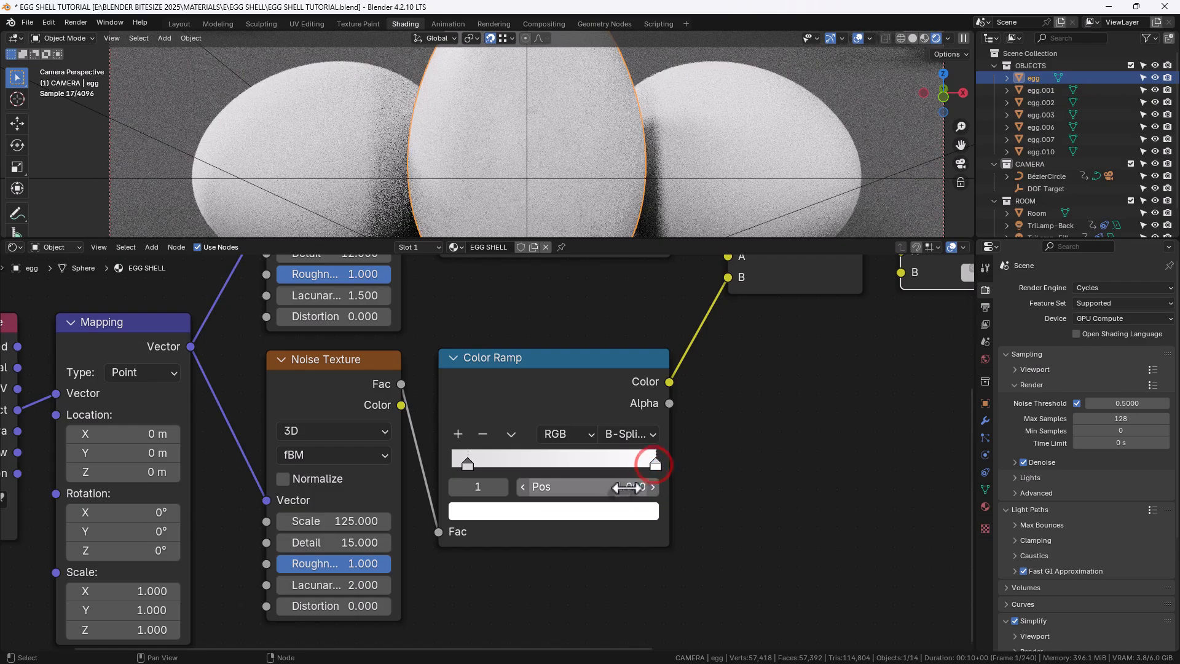
click(623, 490)
text(.895)
key(Return)
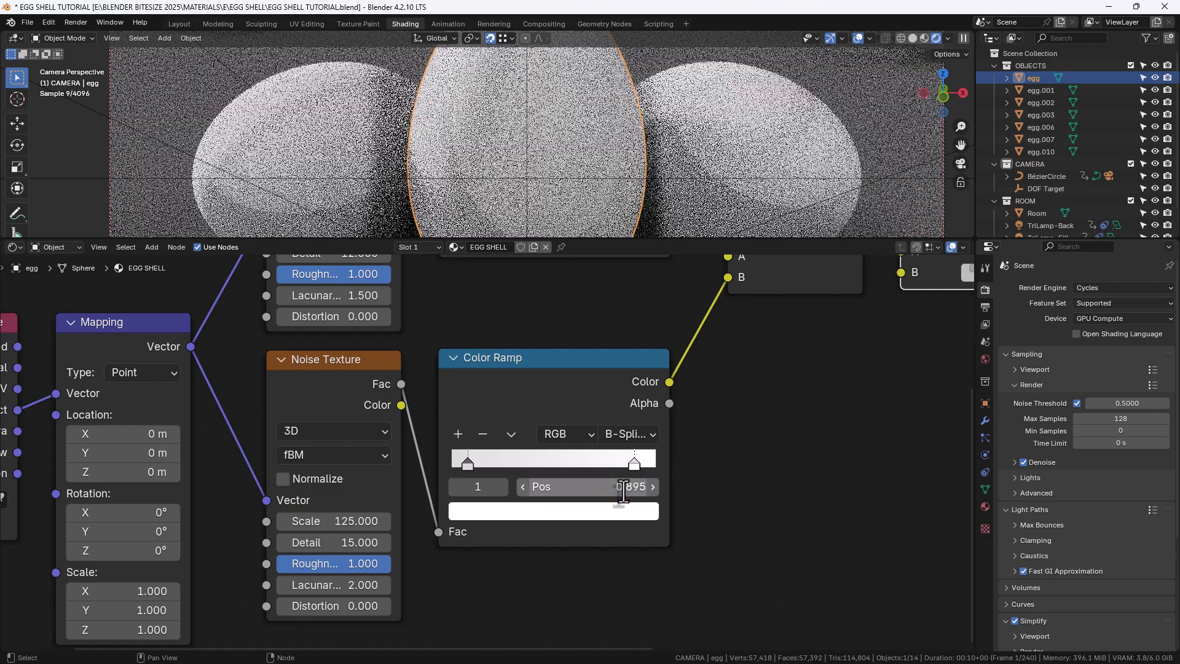
Set the second Mix node's Factor to 0.75
scroll(713, 353, down, 1)
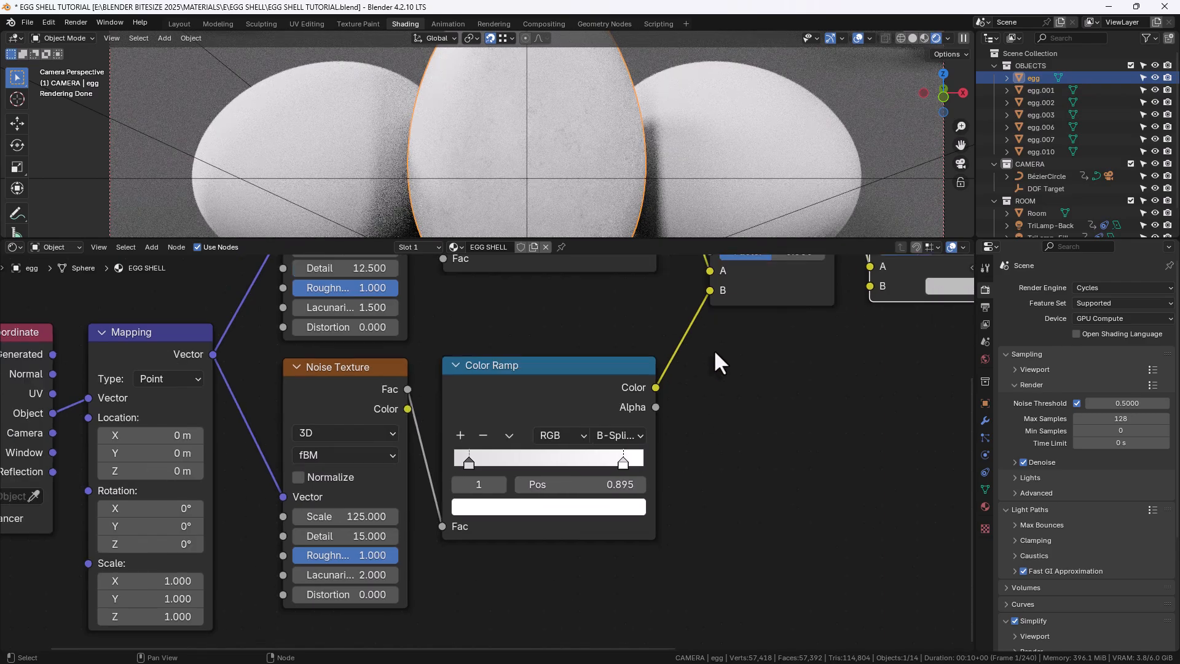
middle_drag(713, 355, 599, 503)
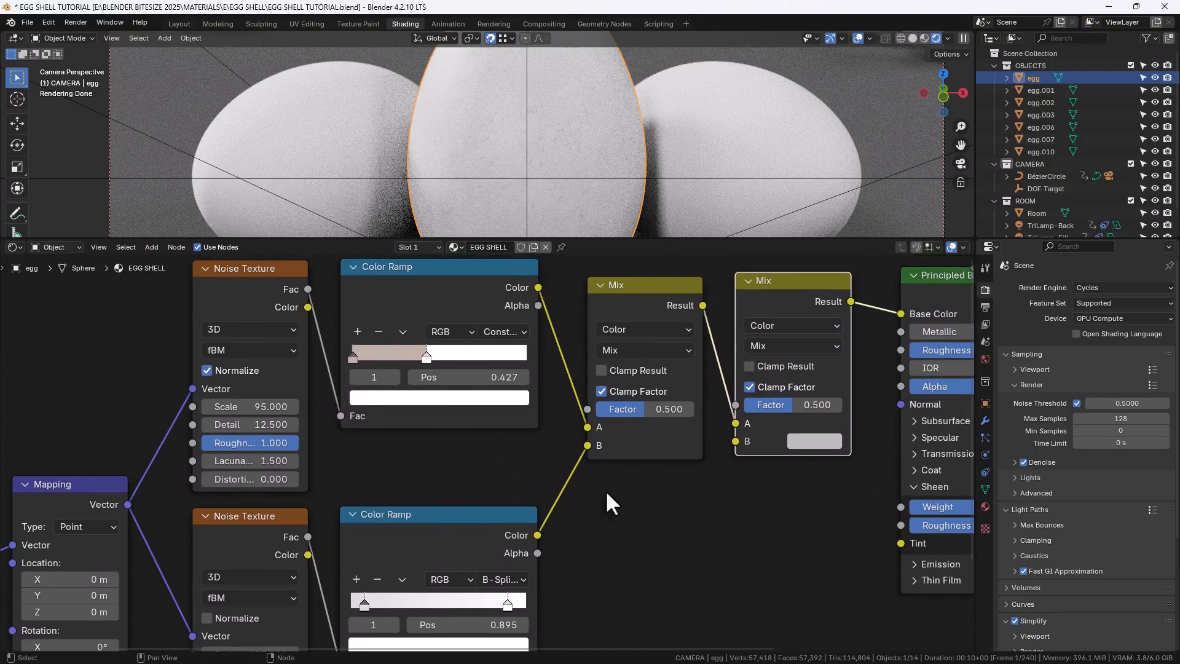
middle_drag(626, 482, 569, 481)
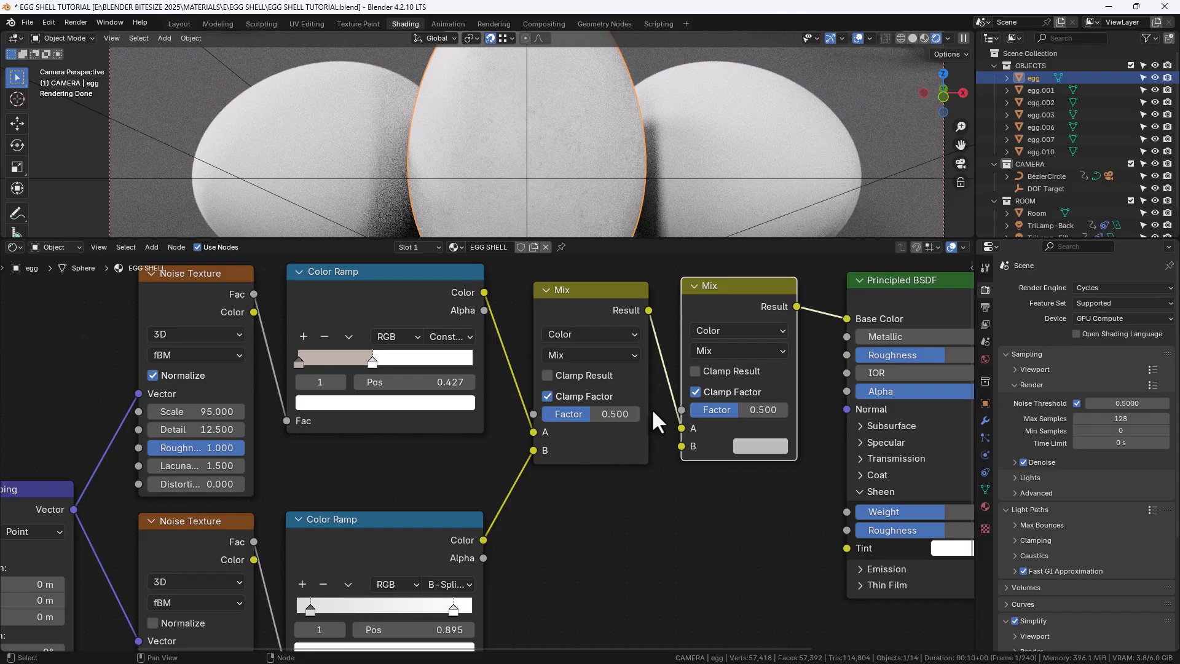
click(742, 409)
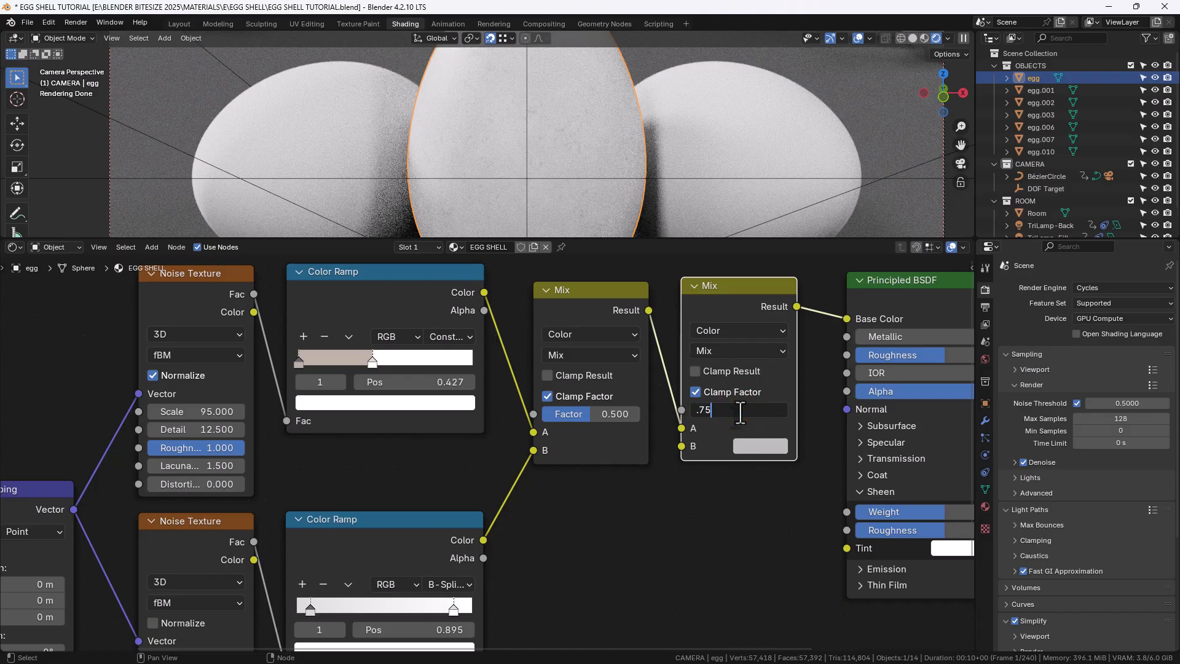
text(.75)
key(Return)
Set the second Mix node's B colour to hex FF993F
click(751, 443)
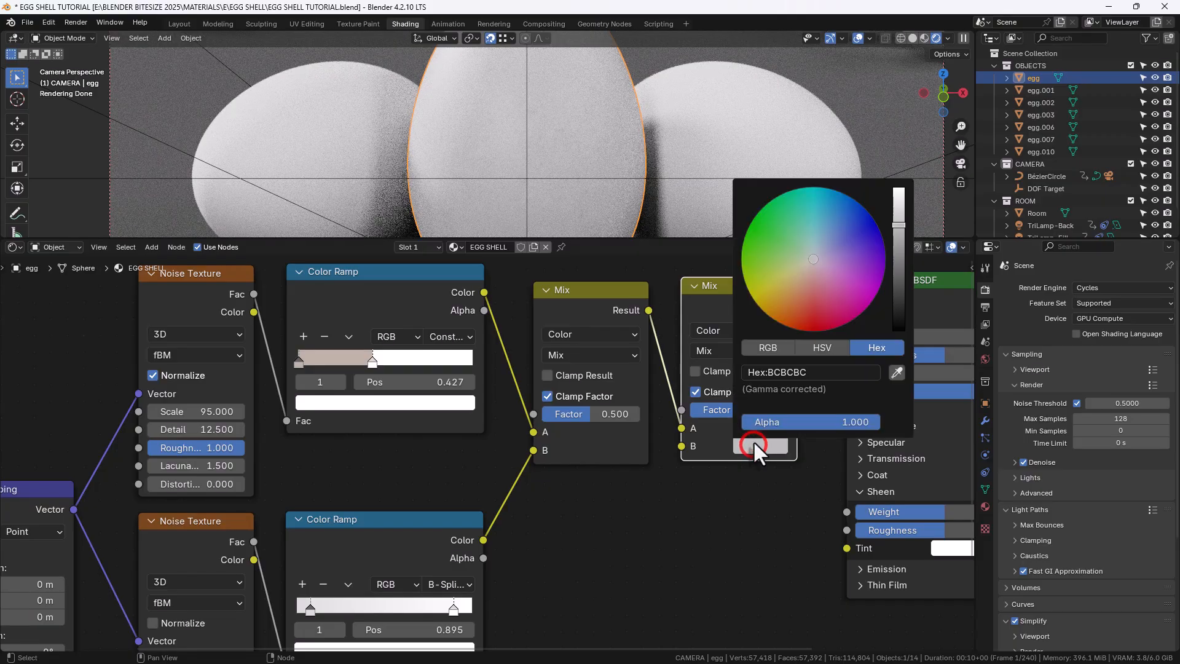
click(778, 372)
text(FF993F)
key(Return)
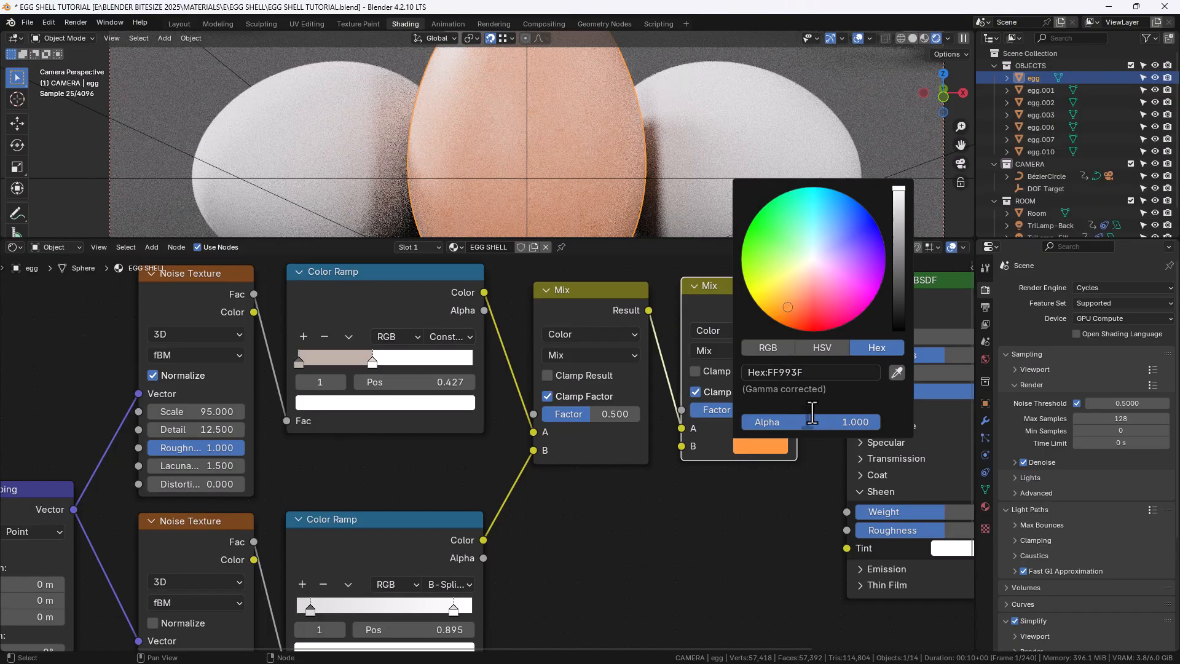
Insert a reroute on the base colour link and connect it to the Principled BSDF's Roughness and Sheen Tint inputs
scroll(560, 154, up, 6)
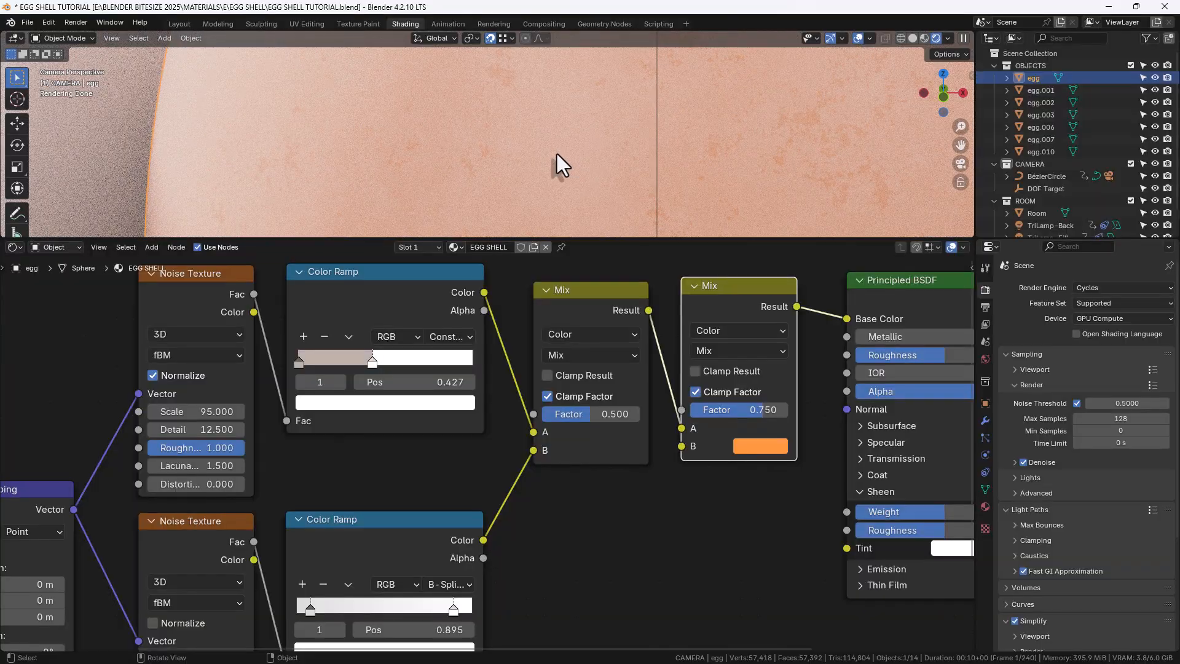
scroll(557, 154, down, 6)
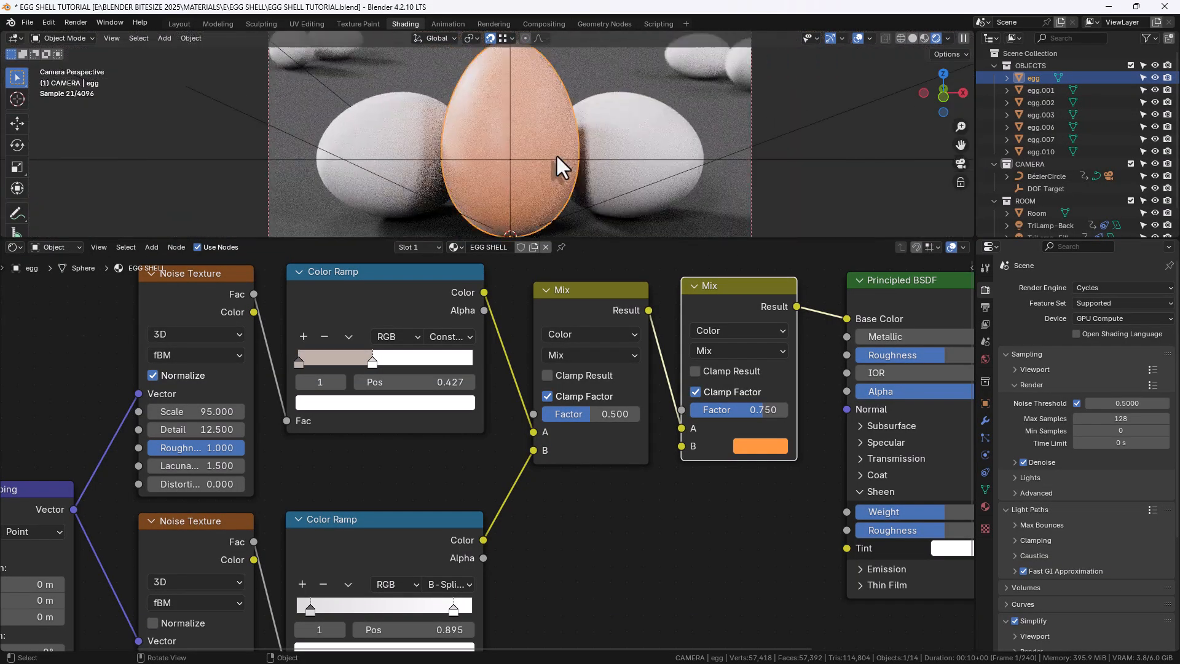
middle_drag(729, 371, 551, 413)
shift+right_drag(606, 314, 607, 359)
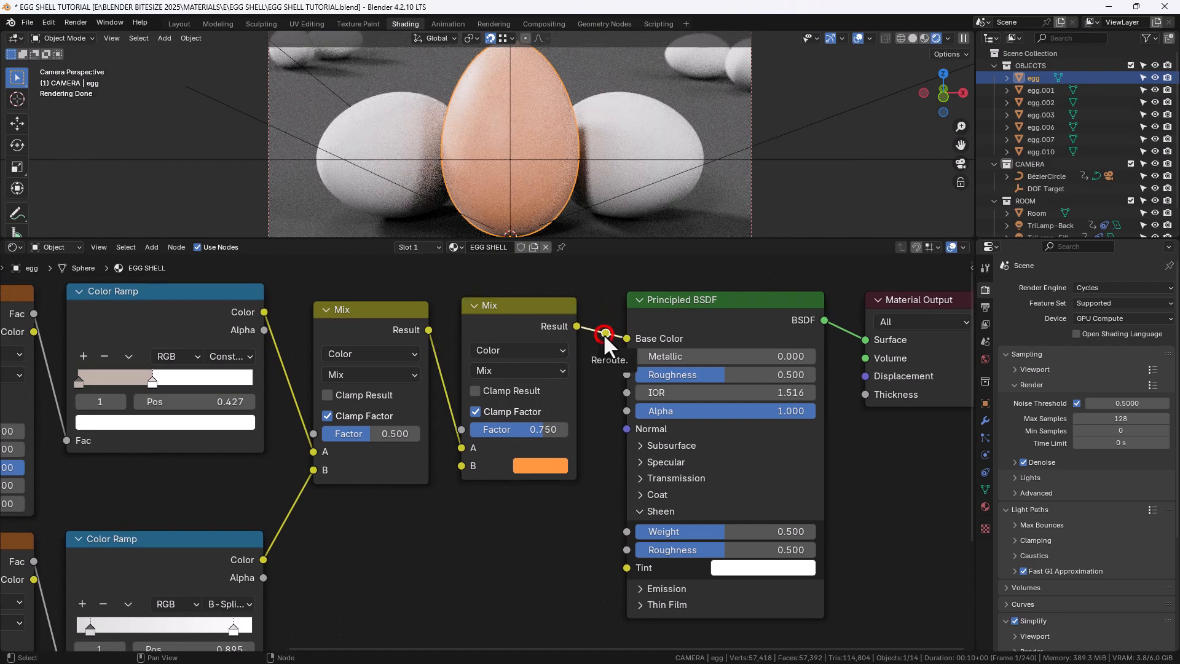
drag(603, 334, 617, 564)
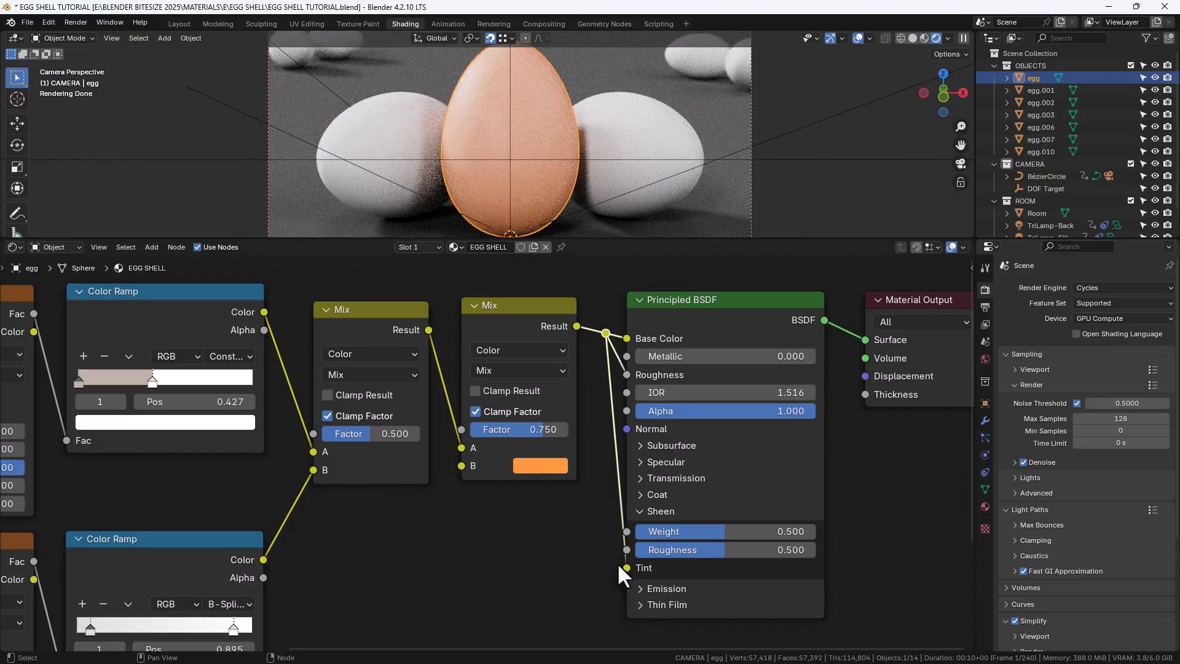
Align the upper row of nodes horizontally by scaling their positions to 0 along Y
scroll(496, 529, down, 4)
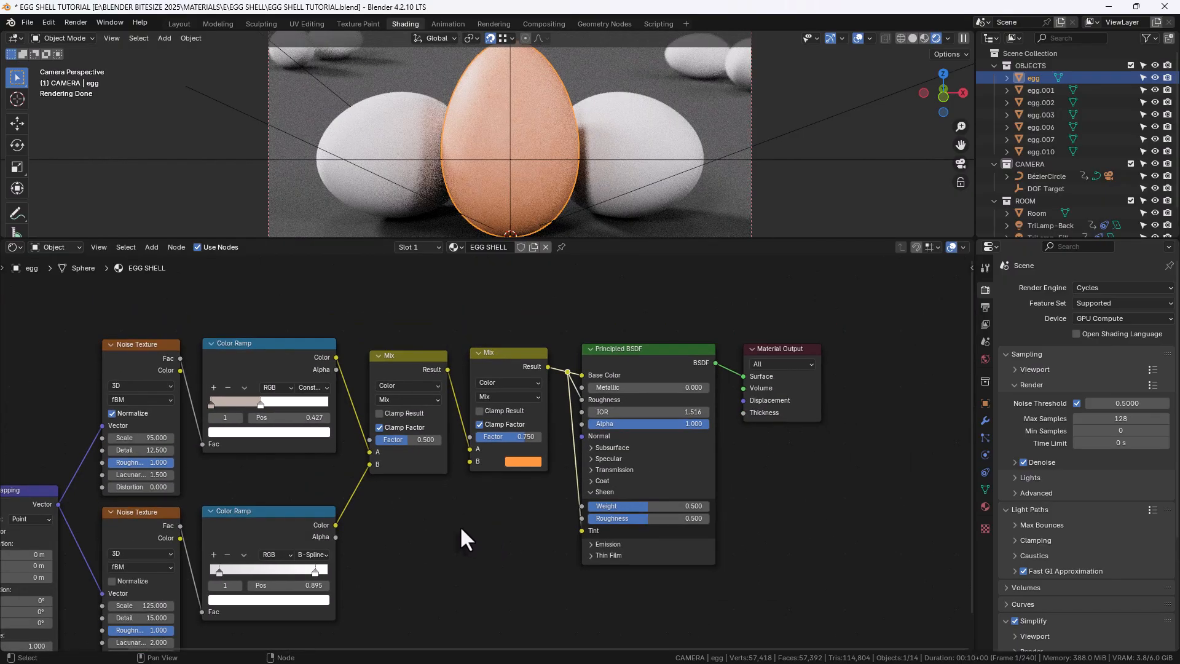
middle_drag(460, 525, 613, 489)
scroll(613, 491, down, 2)
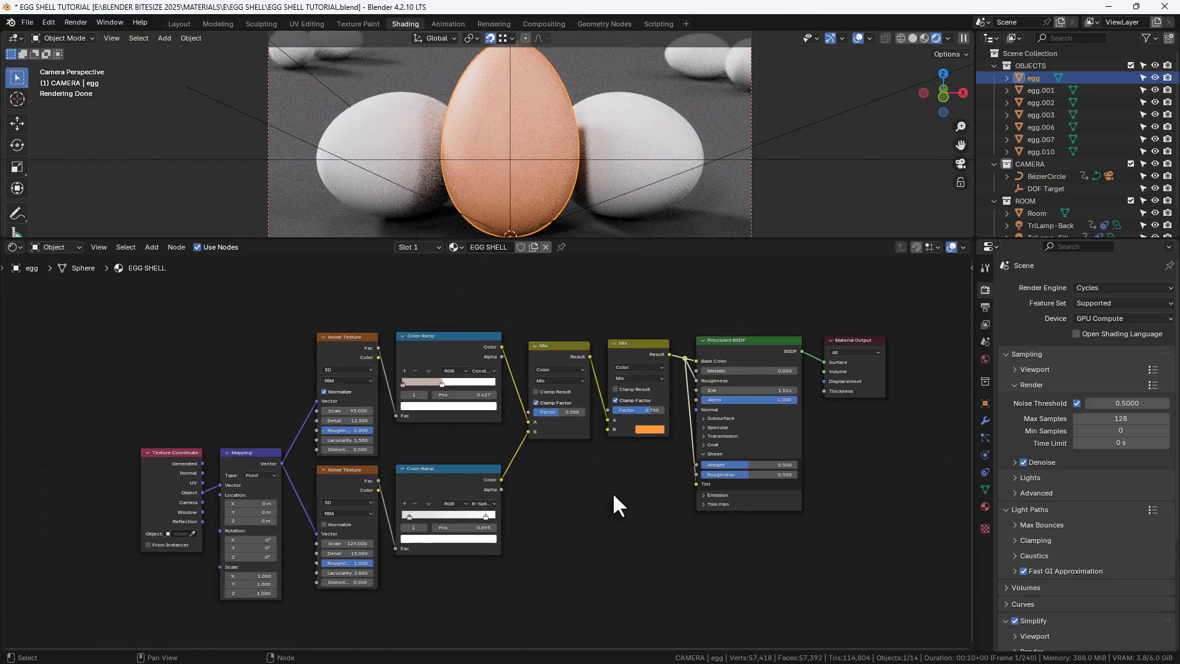
drag(344, 326, 630, 386)
key(s)
key(y)
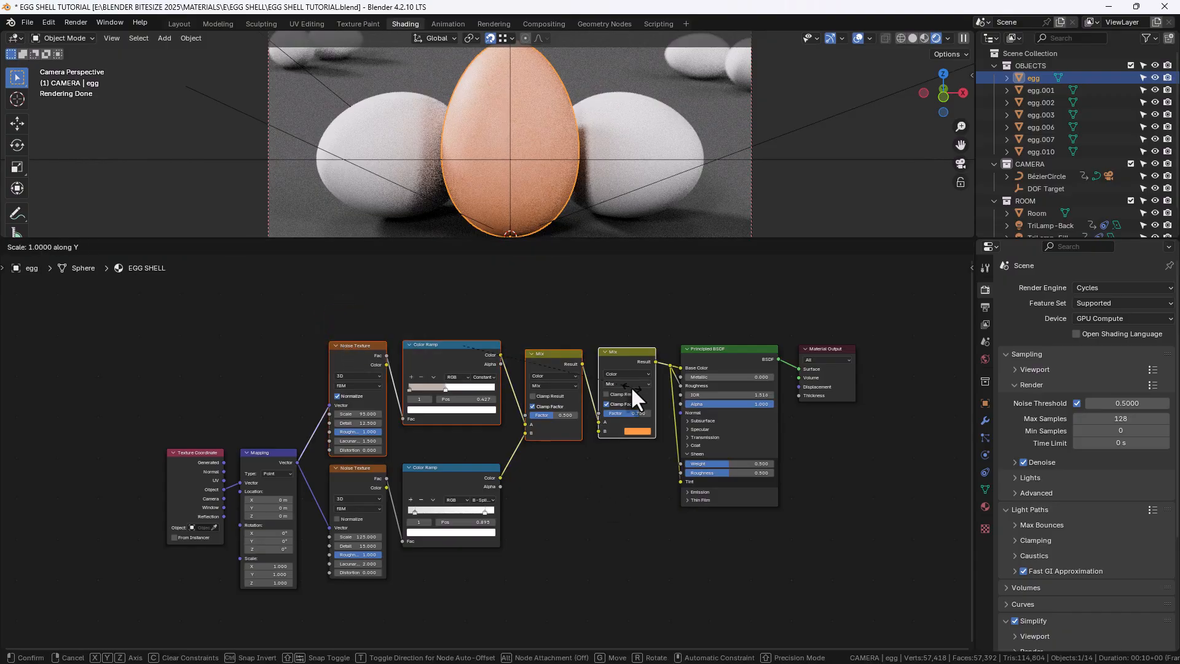
key(0)
key(Return)
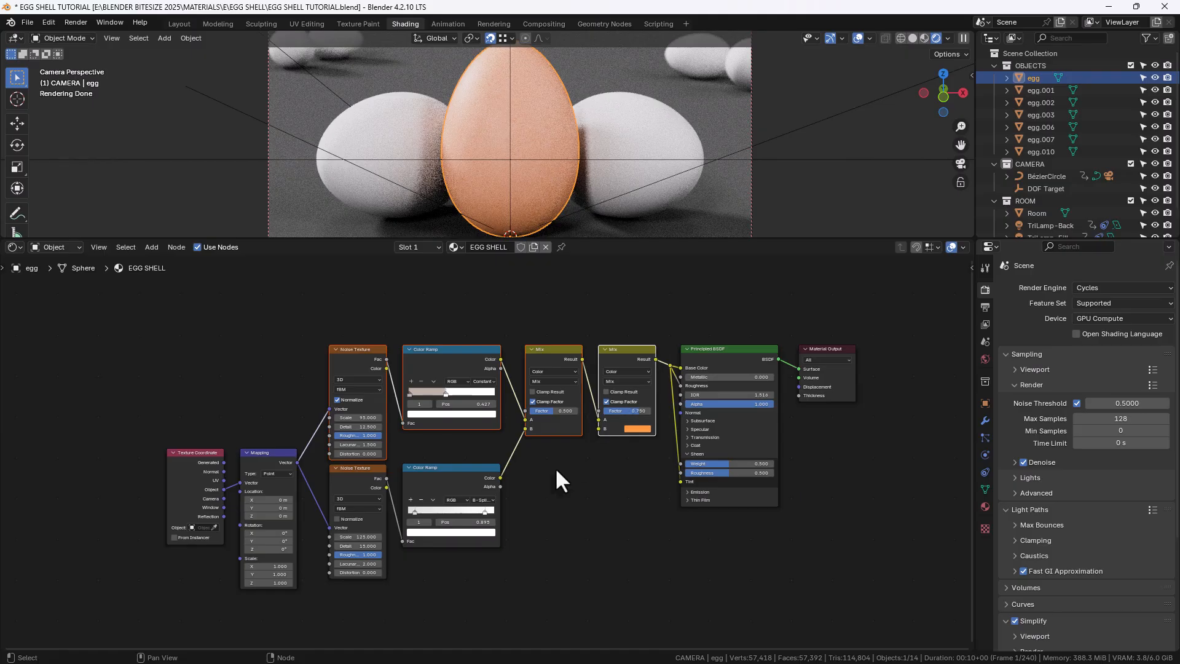
Align the lower row of nodes horizontally by scaling their positions to 0 along Y
drag(516, 581, 337, 489)
key(s)
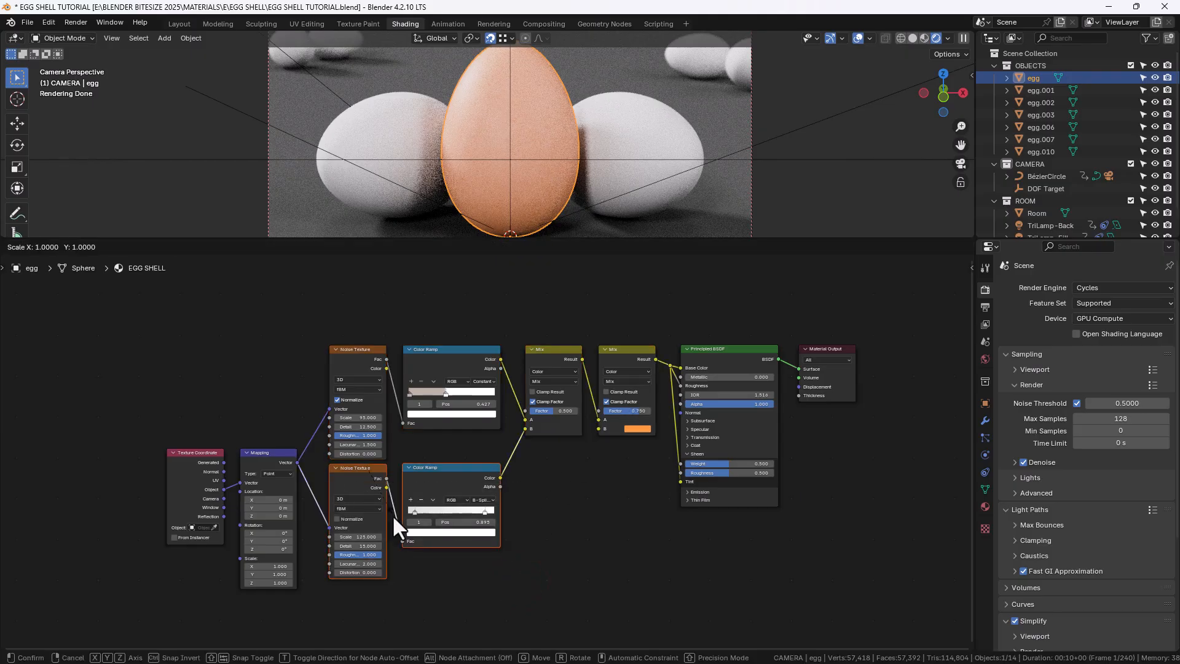
key(y)
key(0)
key(Return)
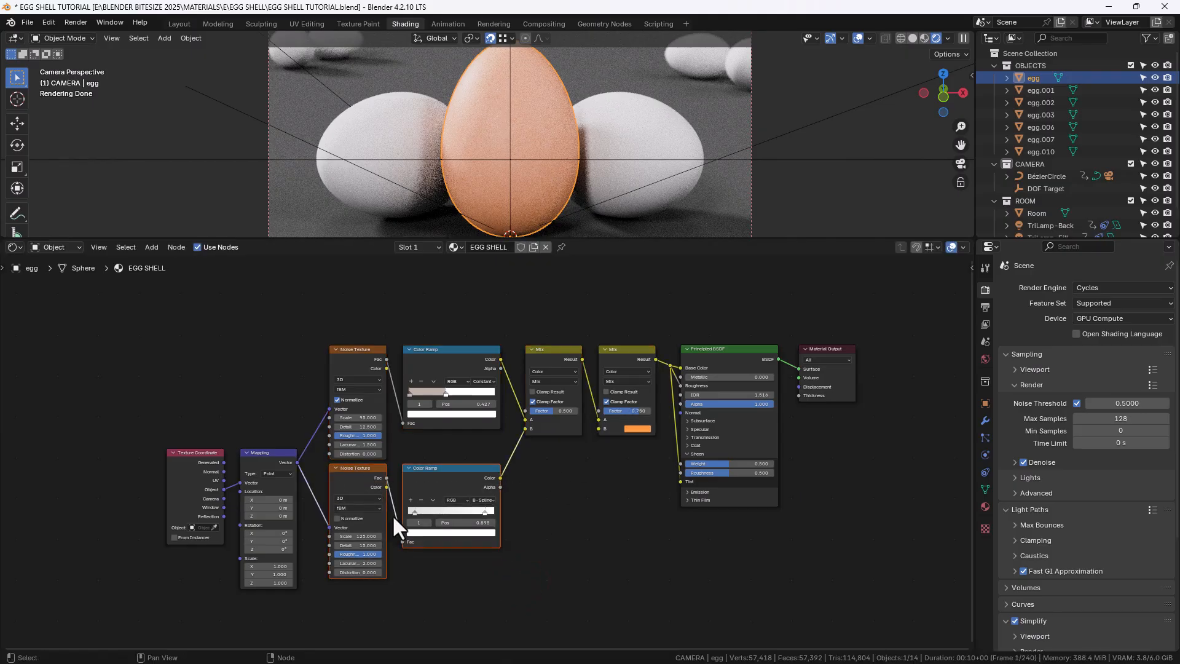
Move the lower row of nodes slightly downward
key(g)
click(394, 521)
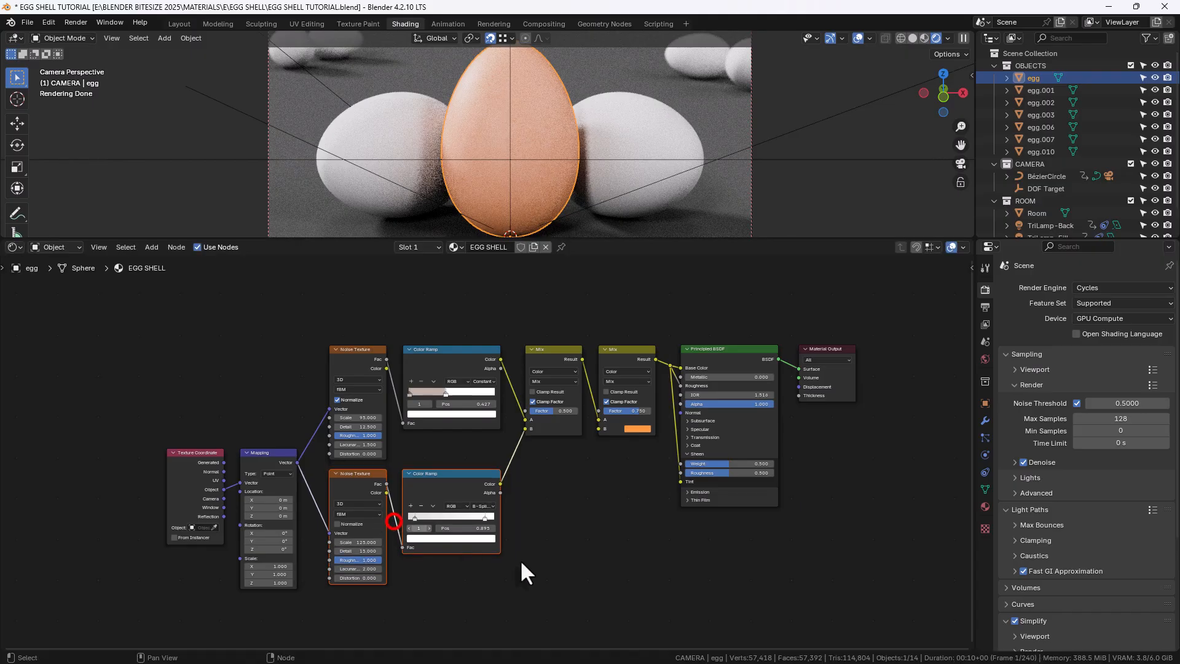
click(563, 548)
Enclose the noise, colour ramp and mix nodes in a new frame
drag(296, 307, 606, 587)
drag(316, 320, 651, 621)
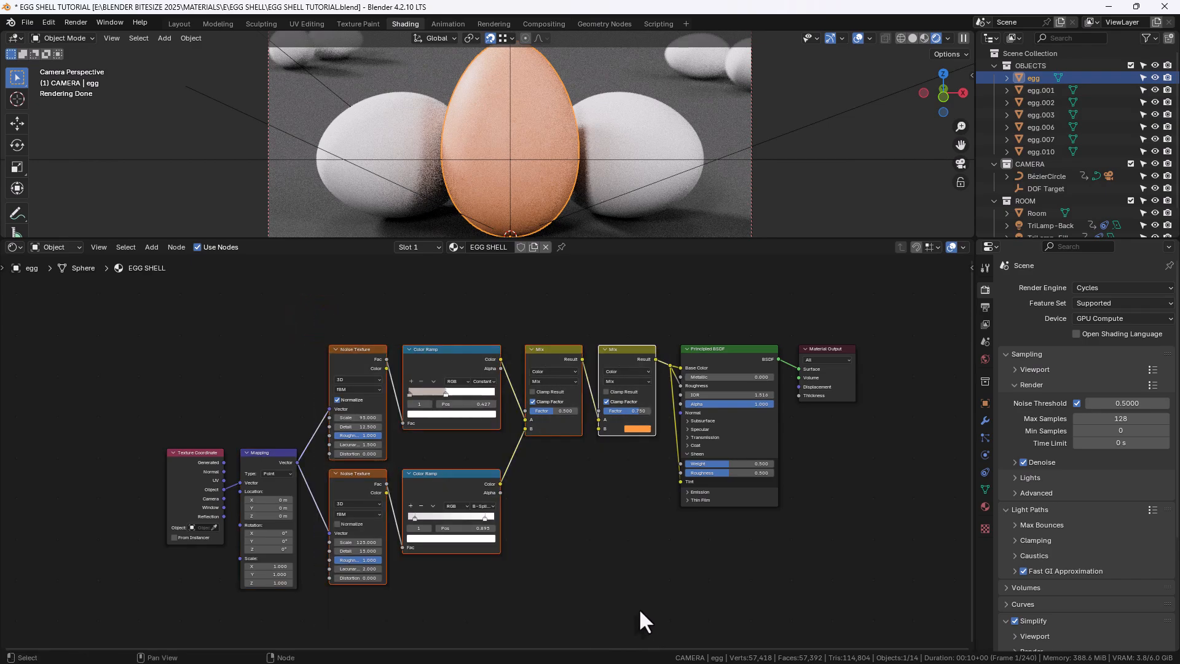
key(shift+p)
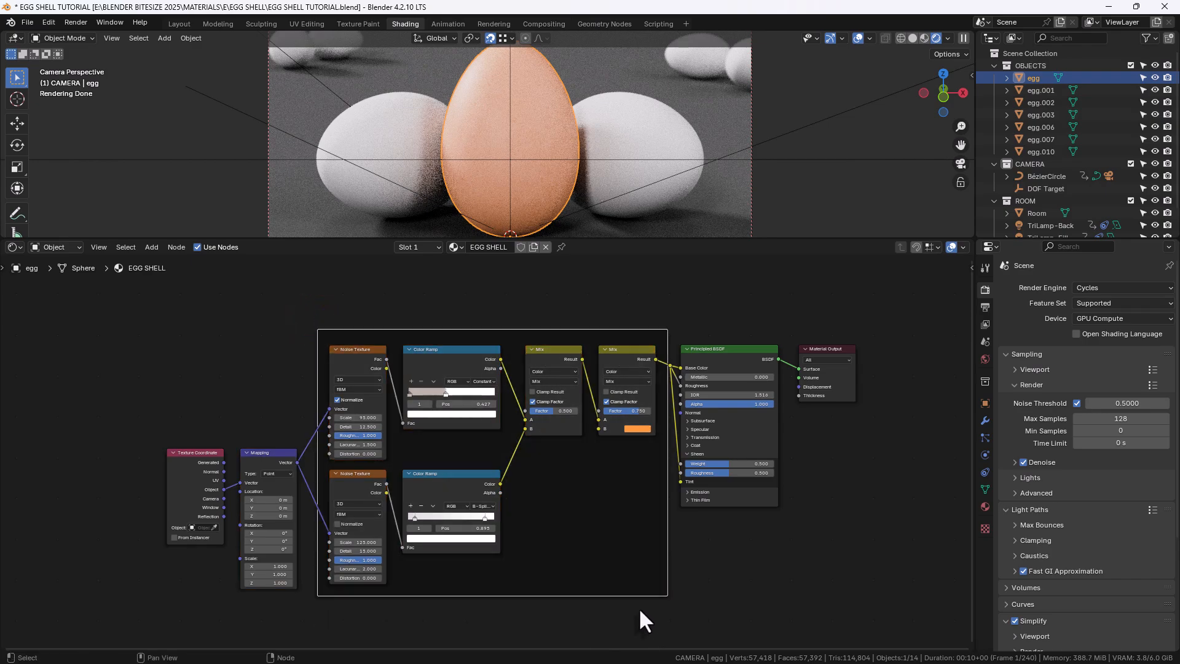
Name the frame COLORING in the node sidebar
key(n)
click(882, 304)
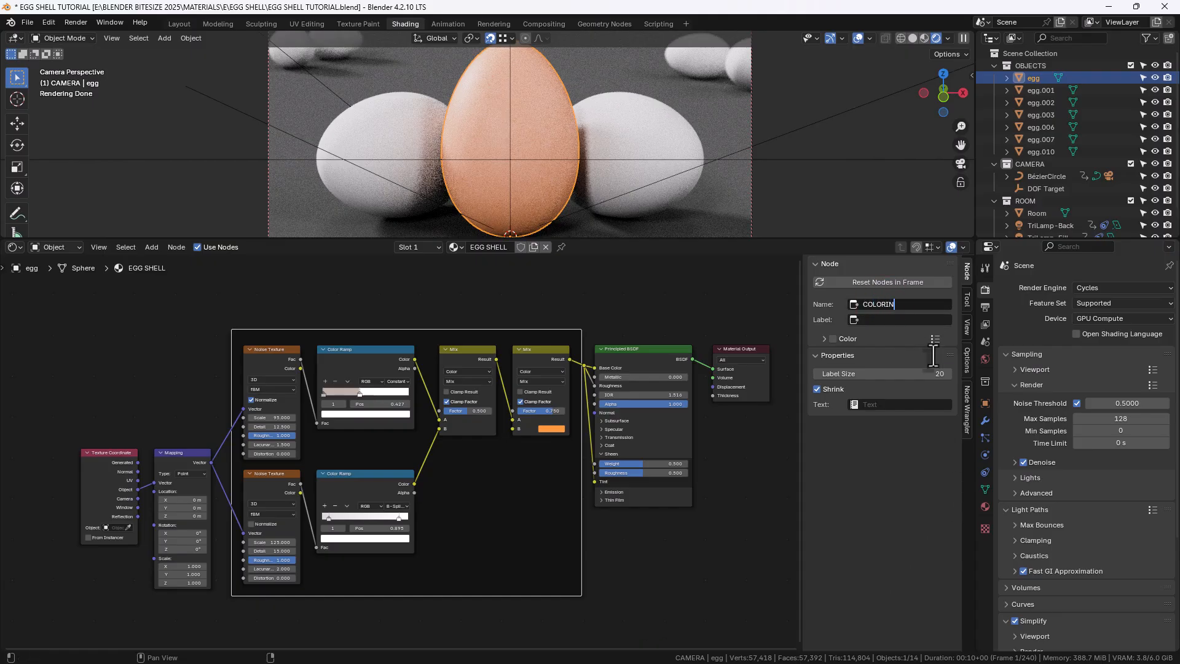
key(Tab)
text(COLORI)
click(727, 489)
Add a reroute on the Mix-to-shader link and move the Principled BSDF and Material Output nodes up beside it
shift+right_drag(585, 362, 584, 364)
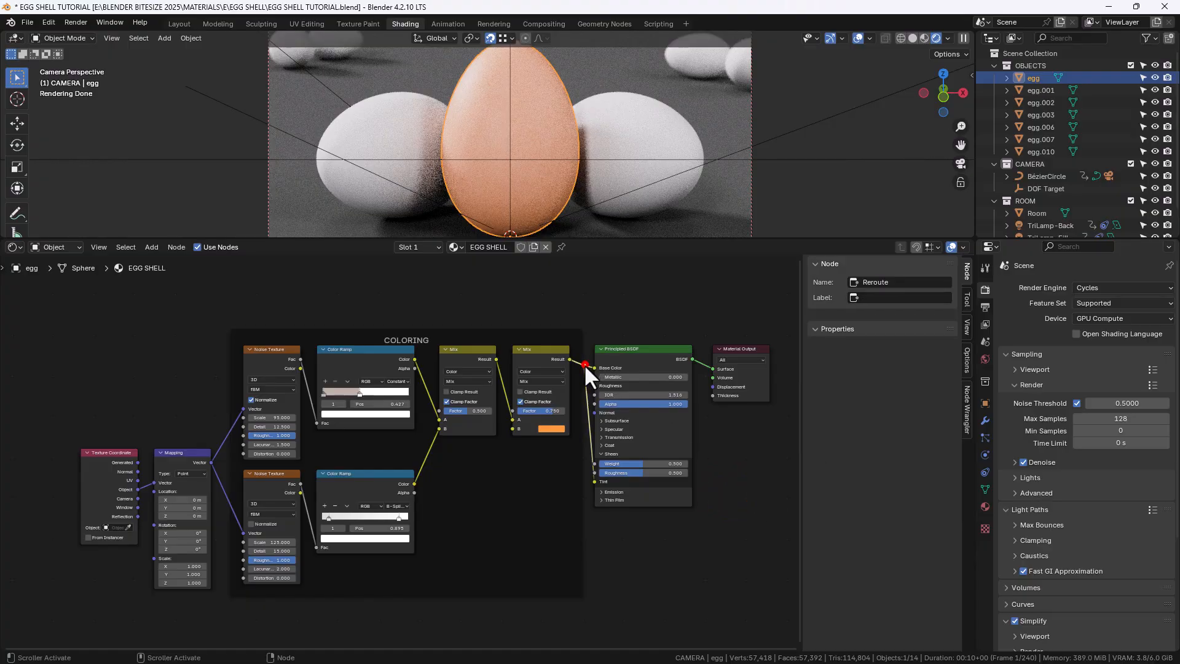
drag(637, 318, 730, 370)
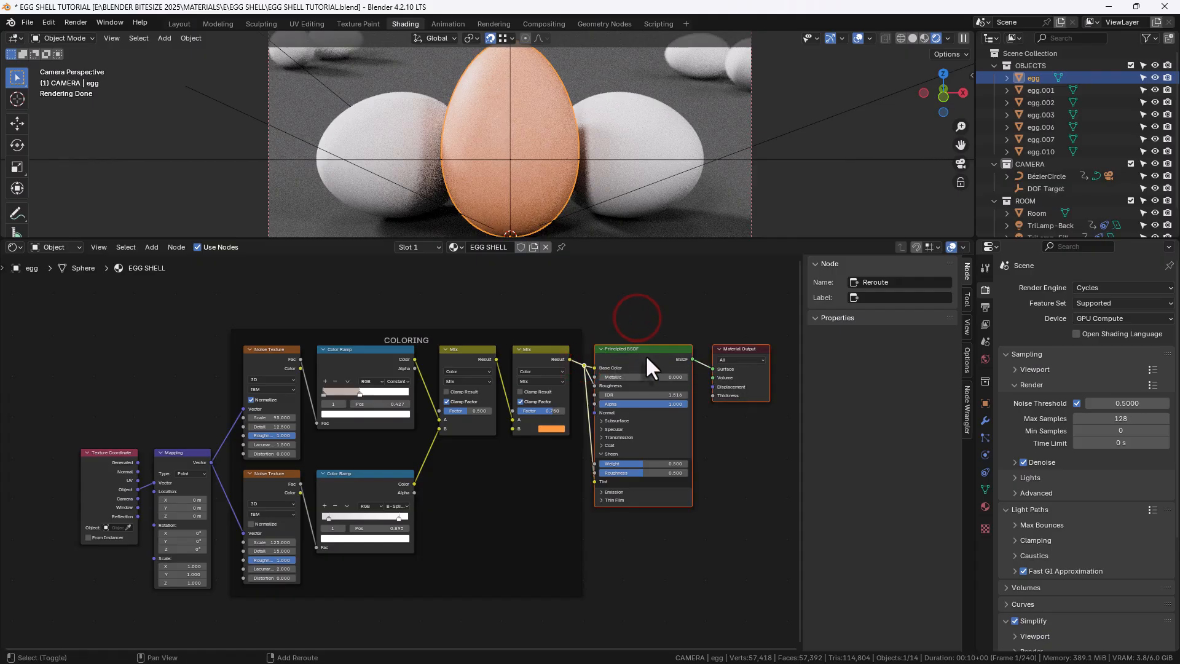
drag(645, 355, 594, 371)
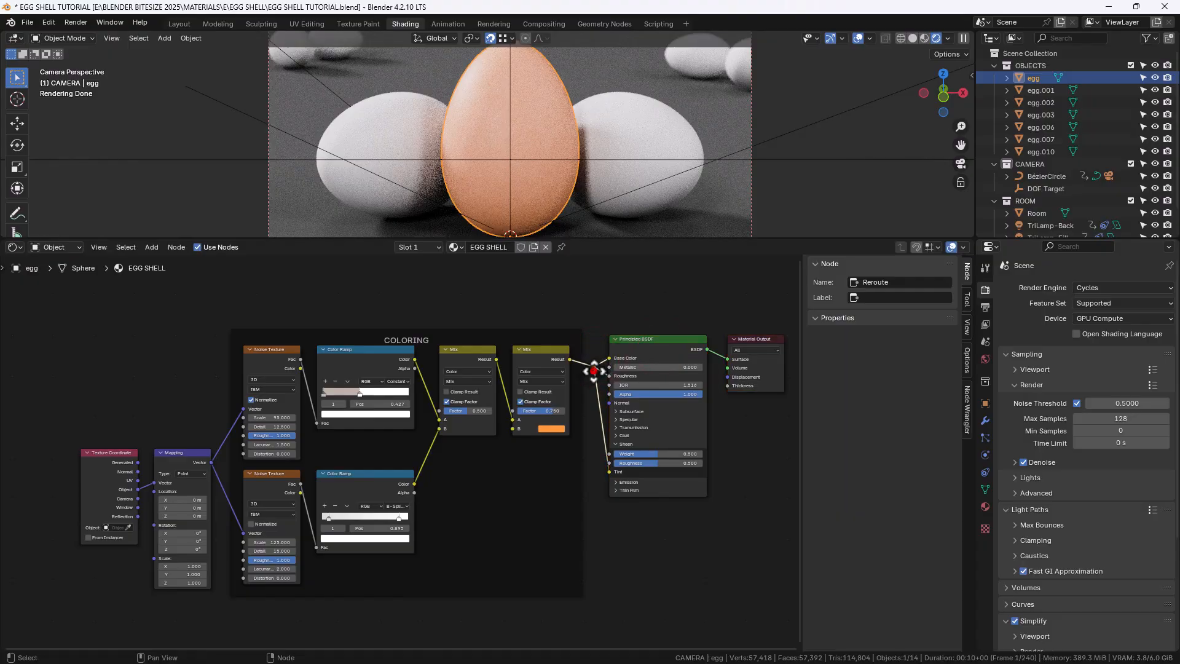
Move the Texture Coordinate and Mapping nodes straight down along Y
middle_drag(612, 555, 646, 467)
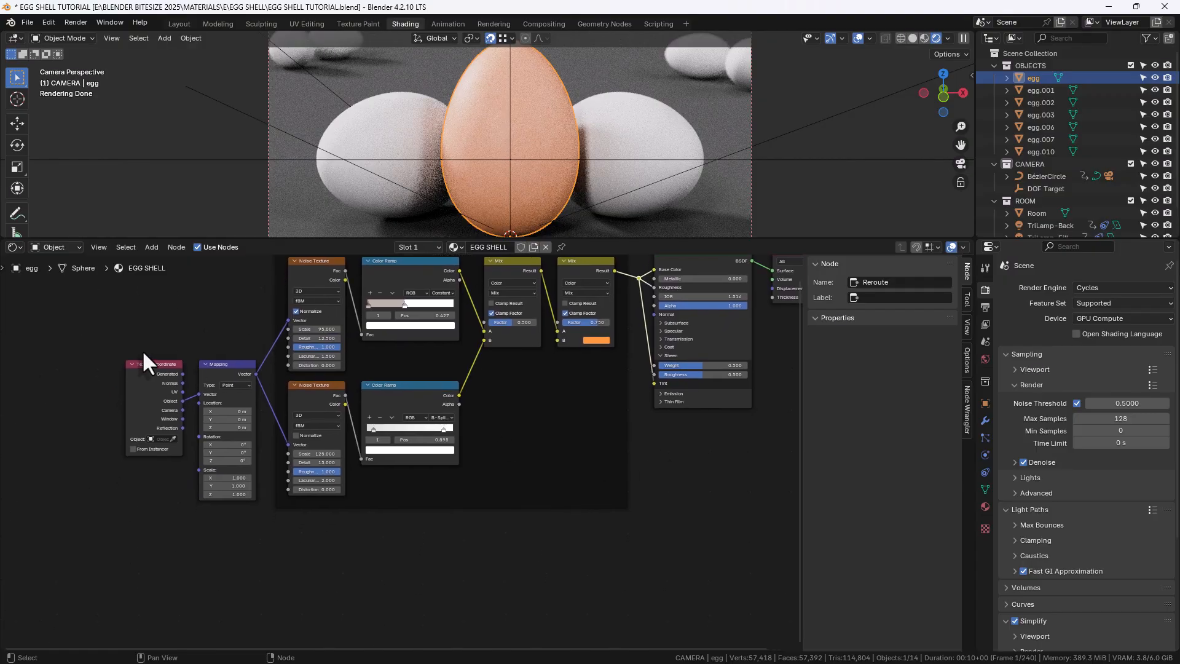
drag(142, 348, 241, 430)
key(g)
key(y)
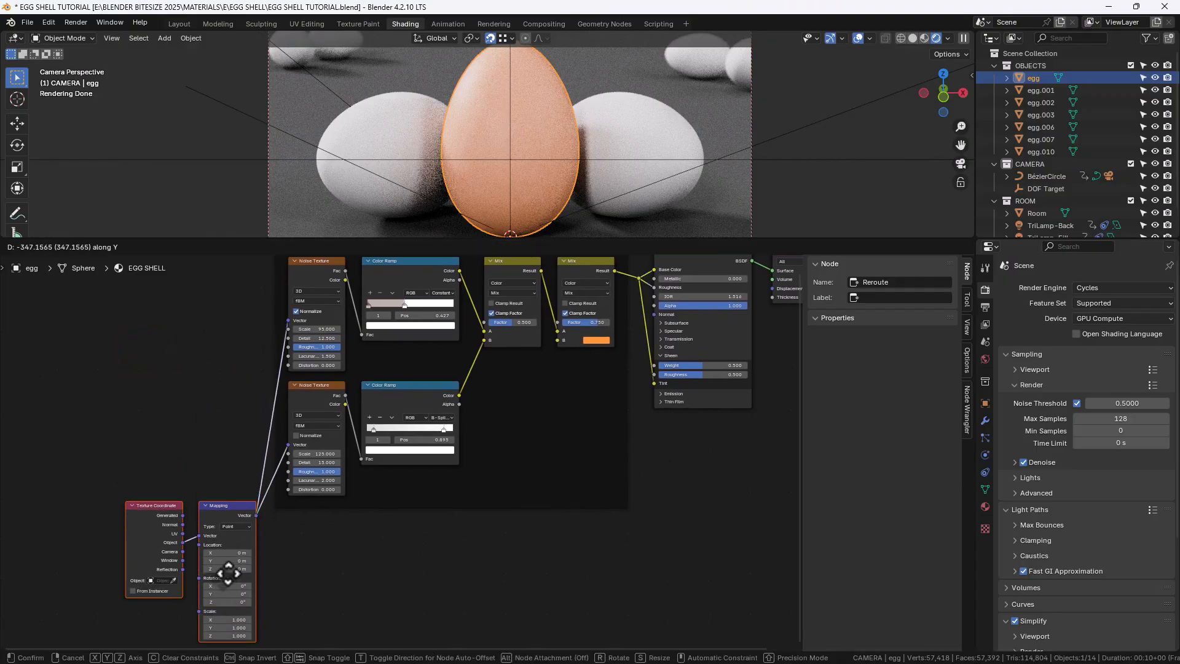
click(224, 589)
Add a Bump node in the empty area below the COLORING frame
middle_drag(465, 601, 459, 472)
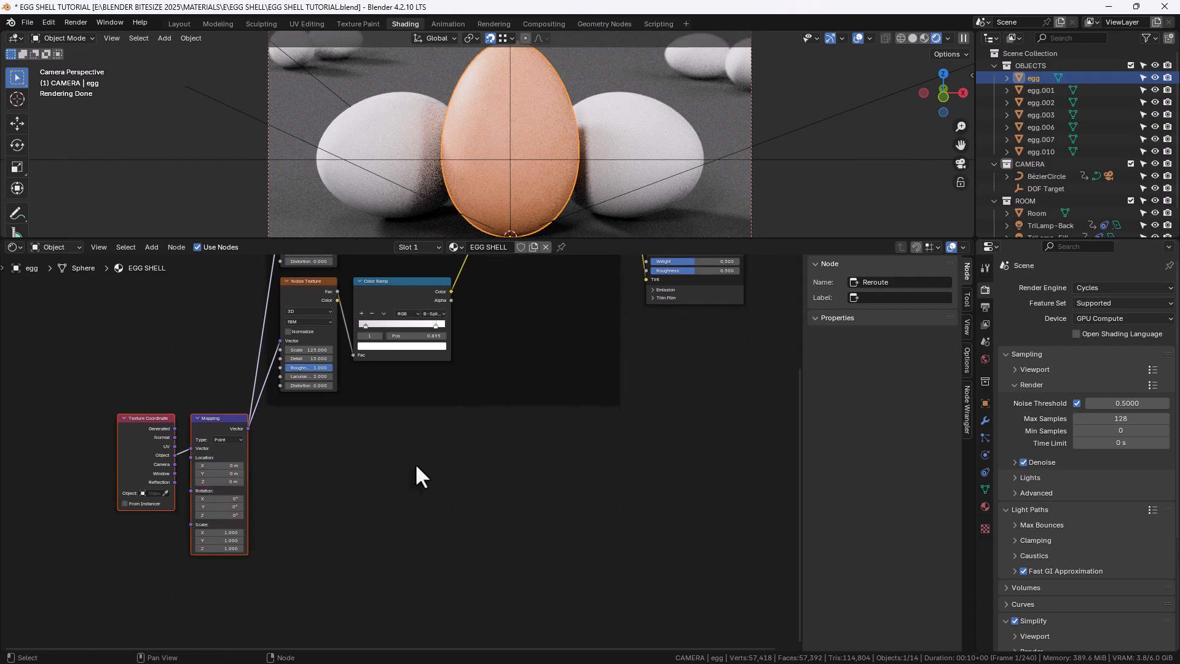
key(shift+a)
click(454, 460)
text(B)
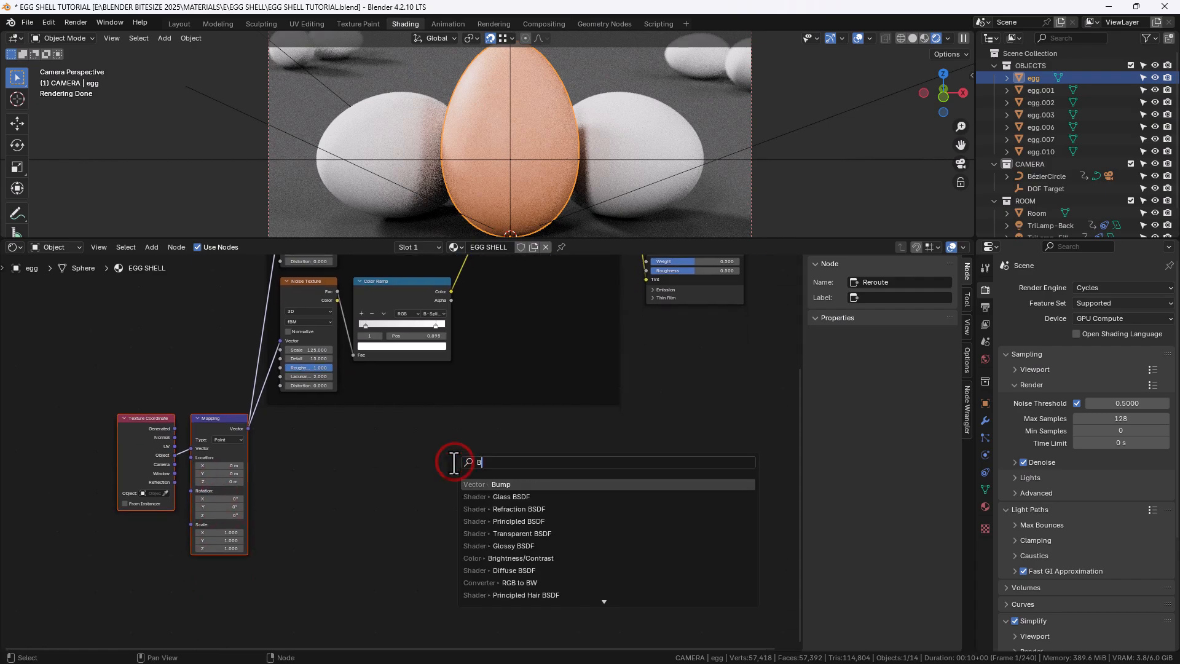
text(ump)
click(480, 486)
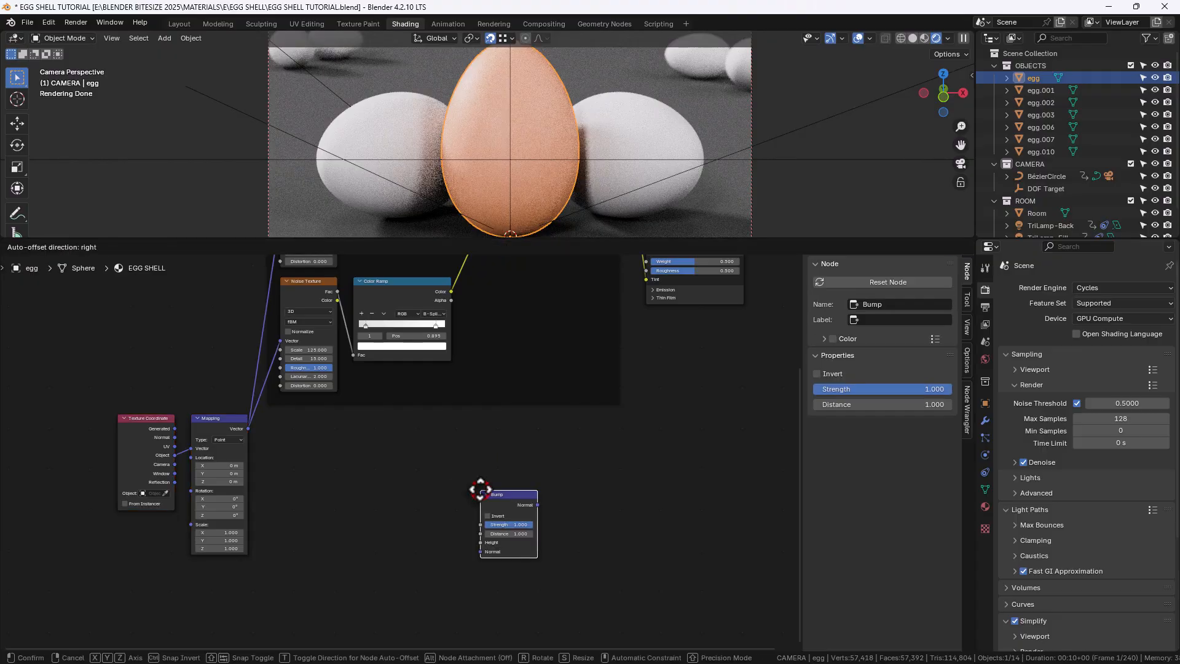
click(556, 437)
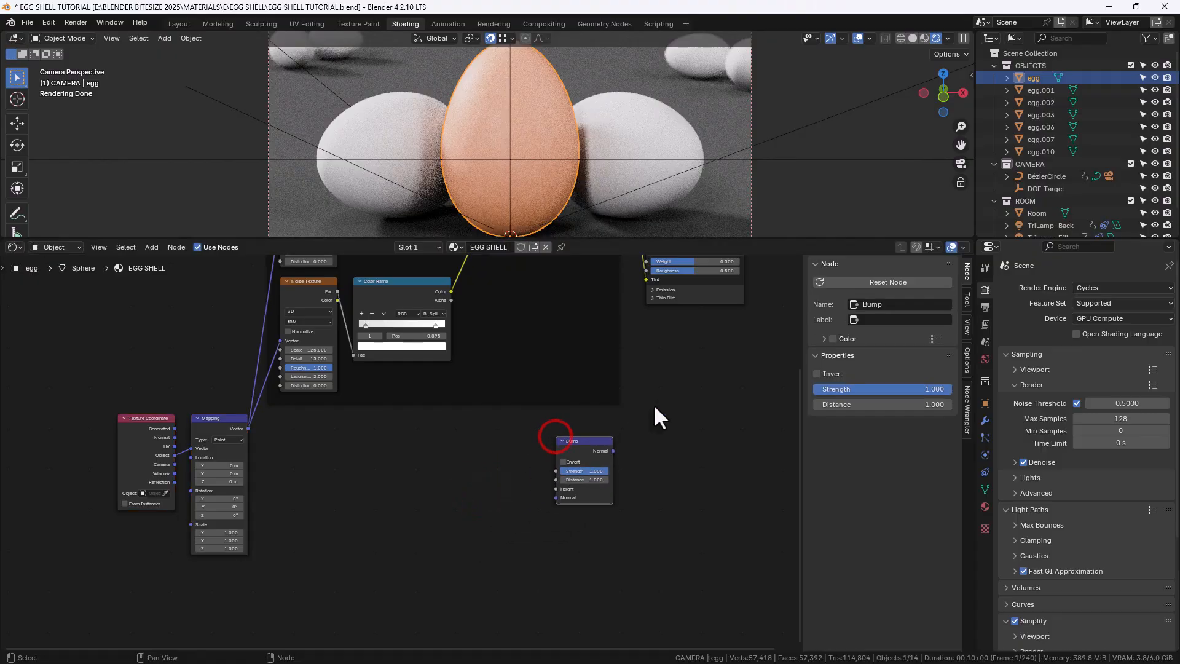
Connect the Bump node's Normal output to the Principled BSDF's Normal input
middle_drag(654, 404, 643, 462)
drag(606, 503, 637, 271)
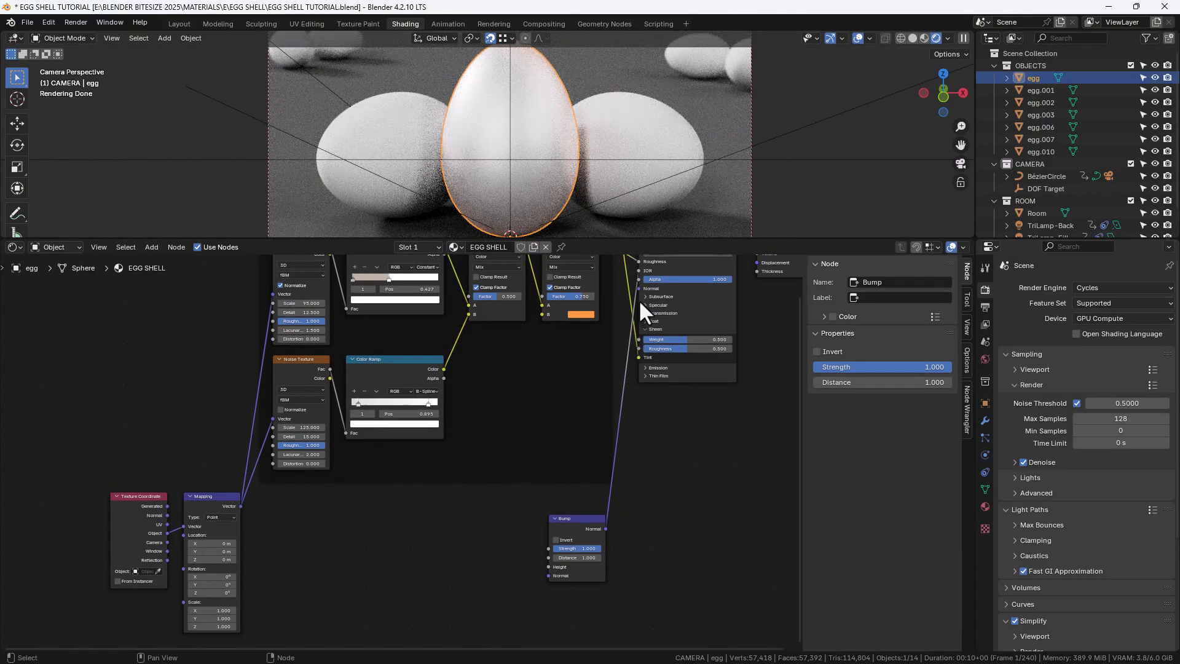
click(637, 267)
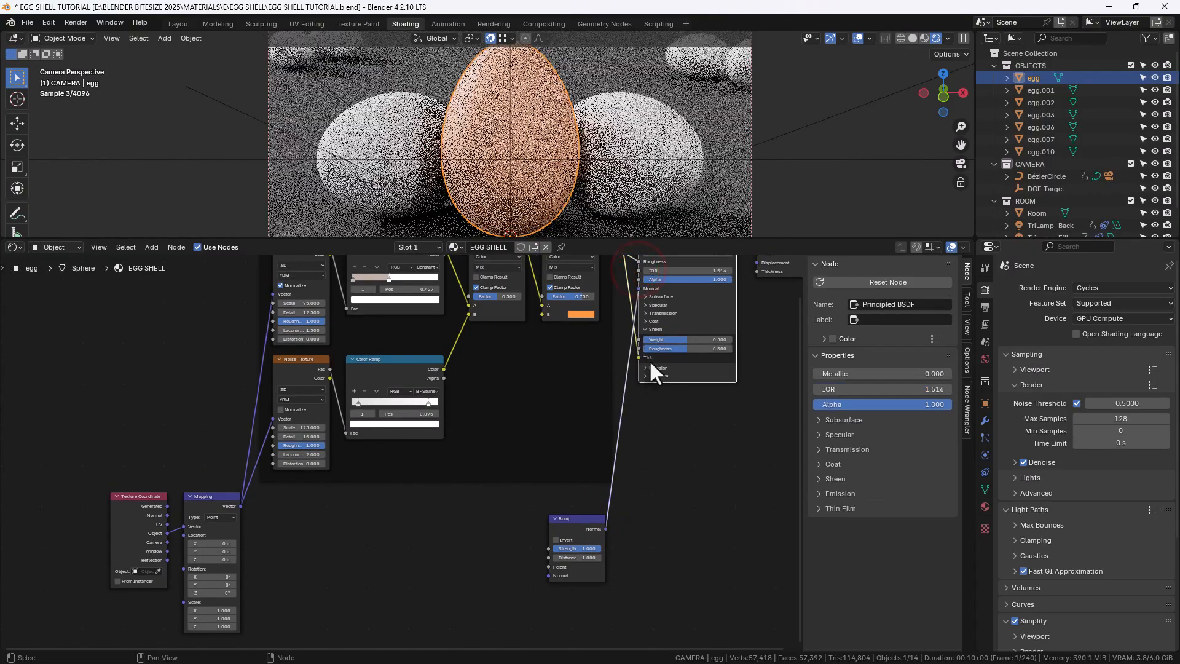
Link the Mapping node's Vector output to the Bump node's Height input
scroll(600, 540, up, 2)
middle_drag(480, 543, 482, 512)
drag(216, 483, 569, 553)
middle_drag(483, 503, 521, 493)
Insert a Noise Texture on that link and feed its Fac output into the Bump Height
key(shift+a)
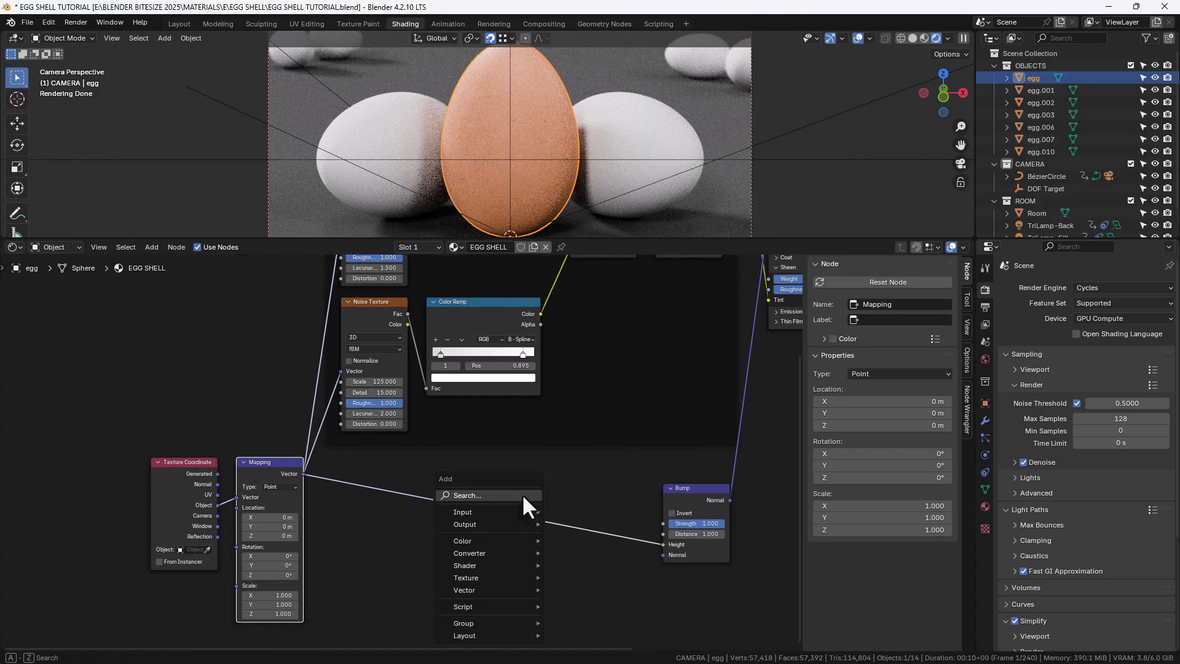
click(521, 495)
text(Noi)
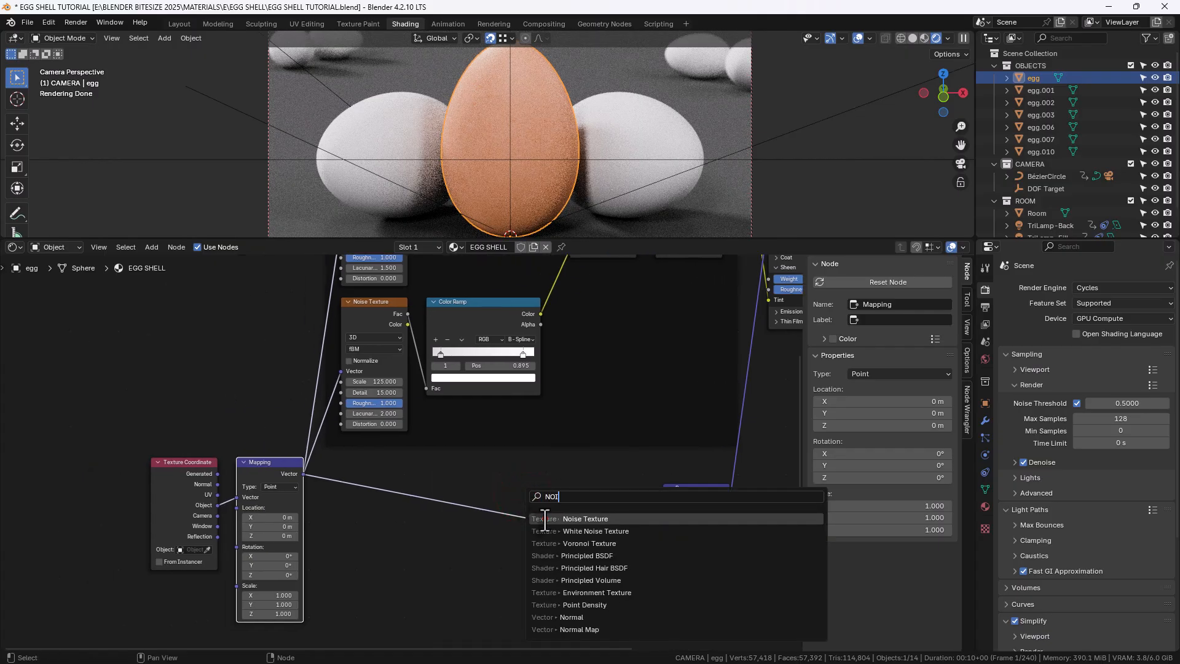
key(Return)
click(338, 474)
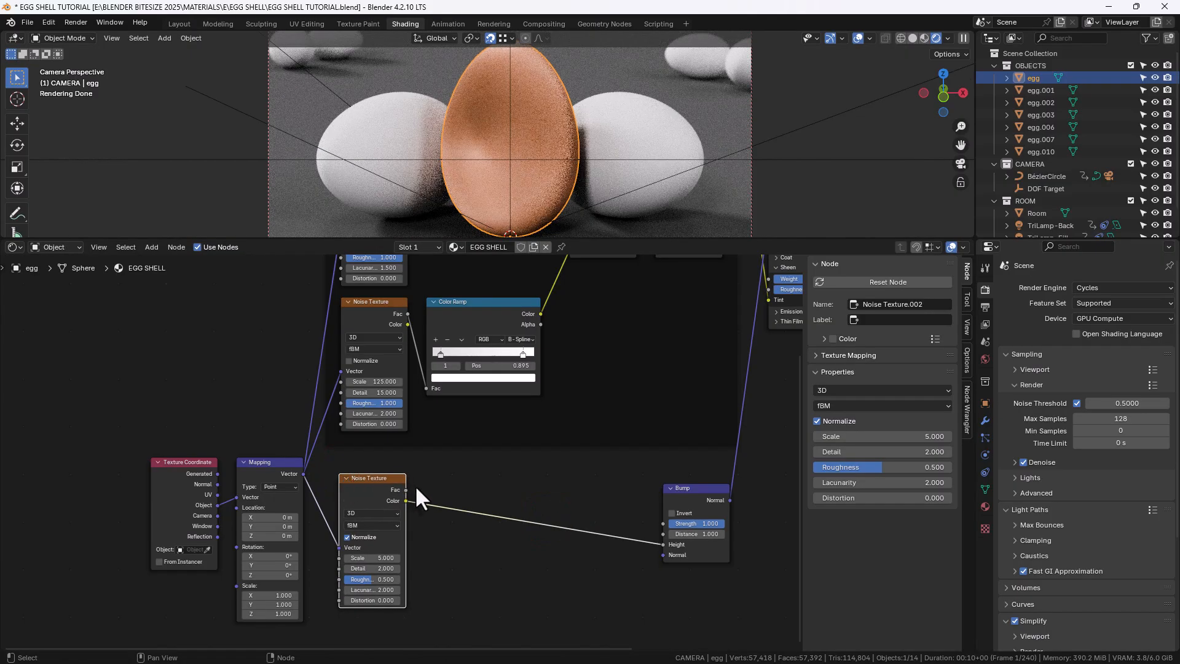
drag(405, 490, 662, 544)
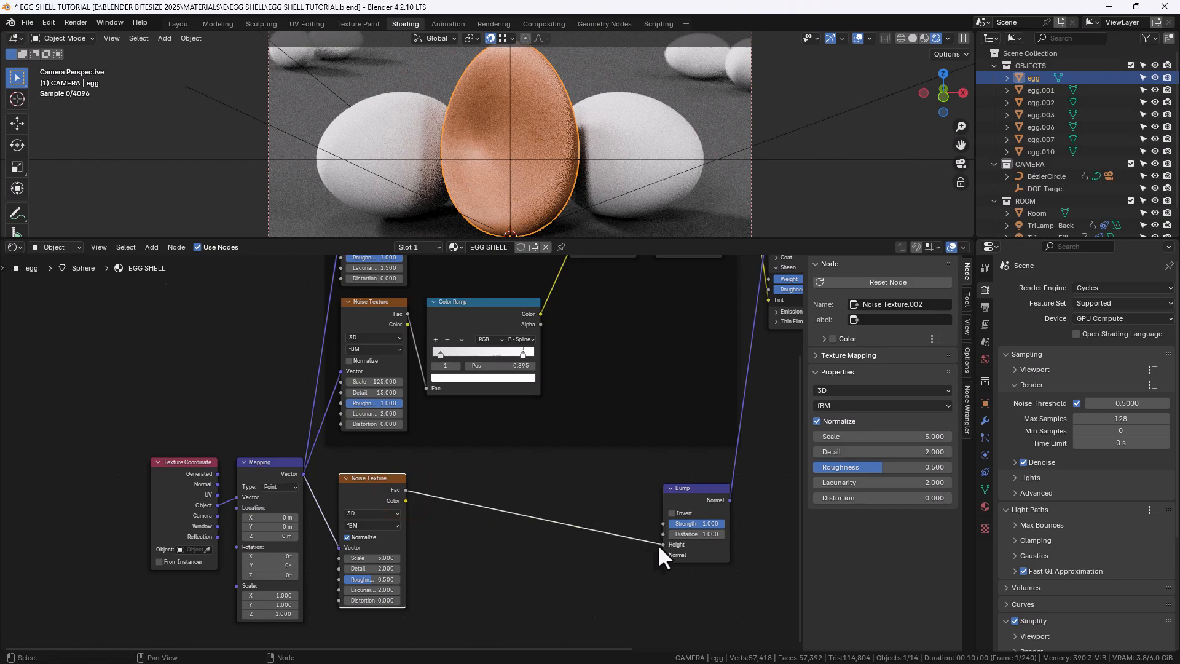
Insert a Color Ramp between the new Noise Texture and the Bump node
key(shift+a)
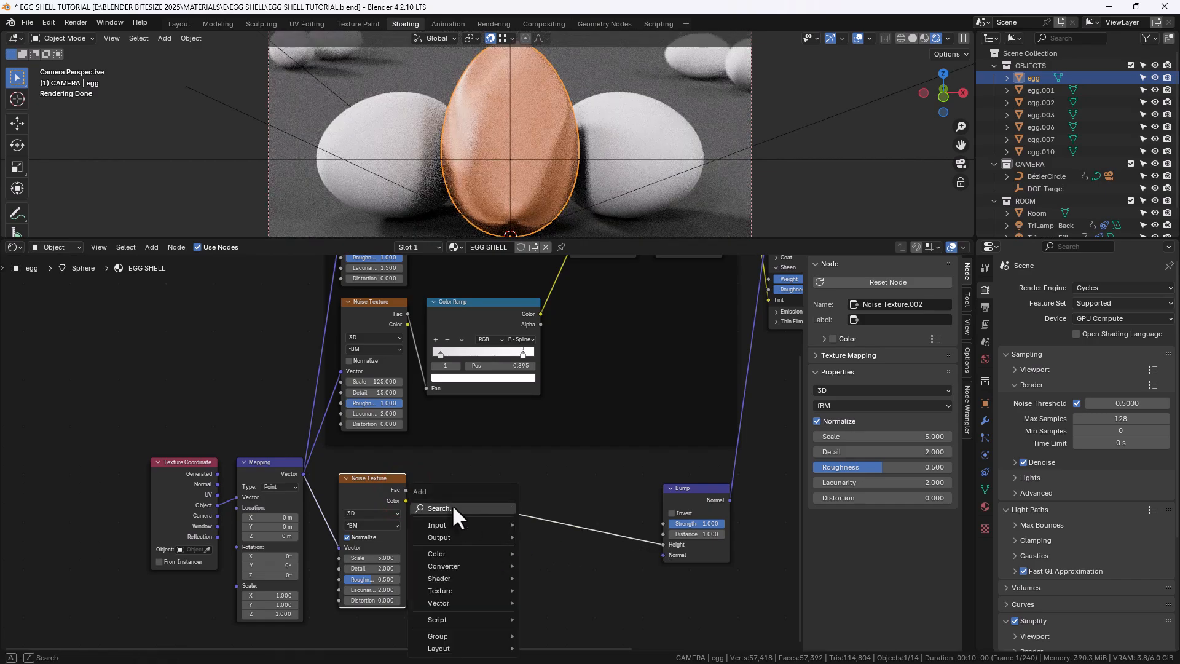
click(450, 503)
text(col)
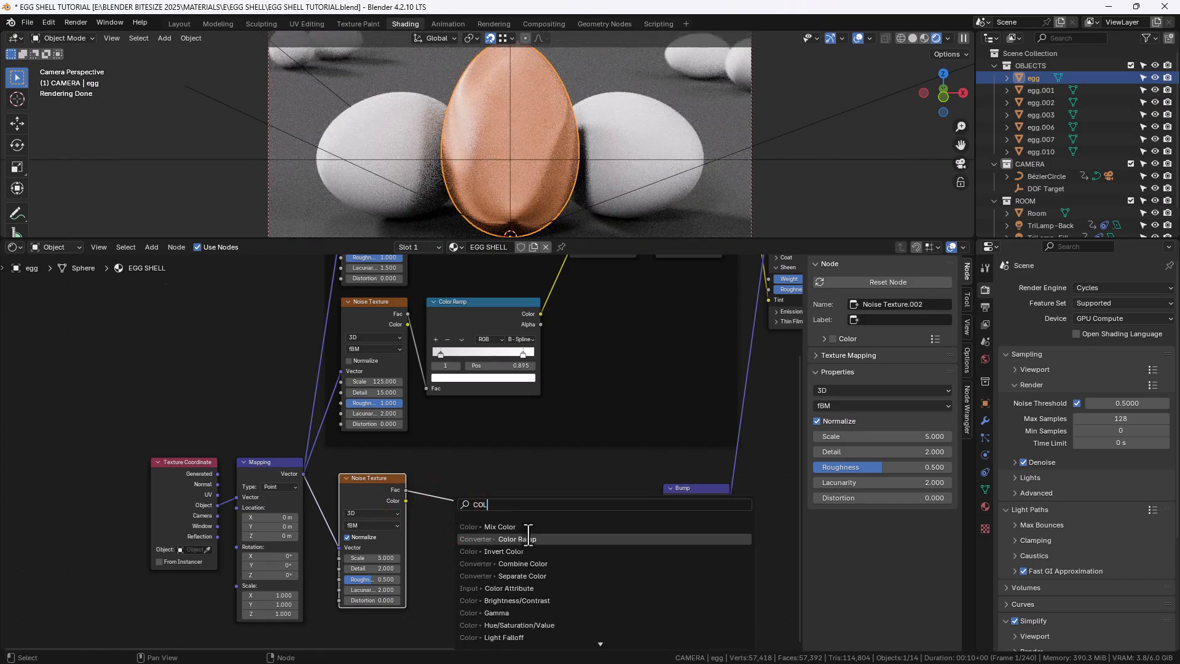
click(529, 533)
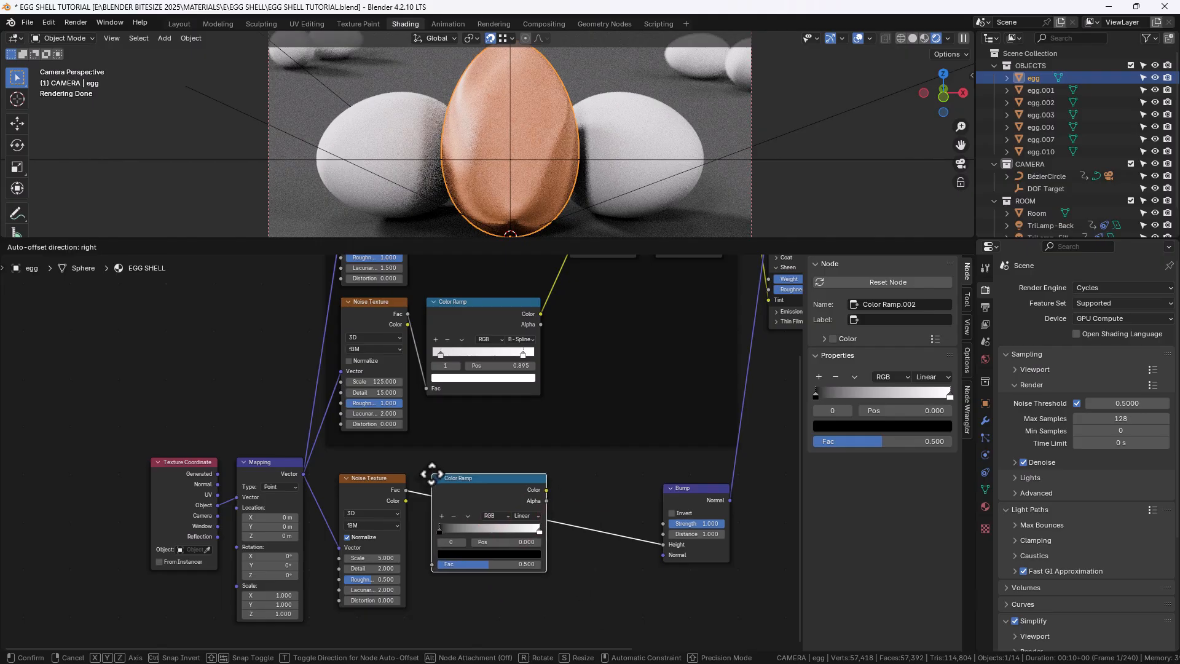
click(431, 474)
Insert a Mix node between the new Color Ramp and the Bump node
key(shift+a)
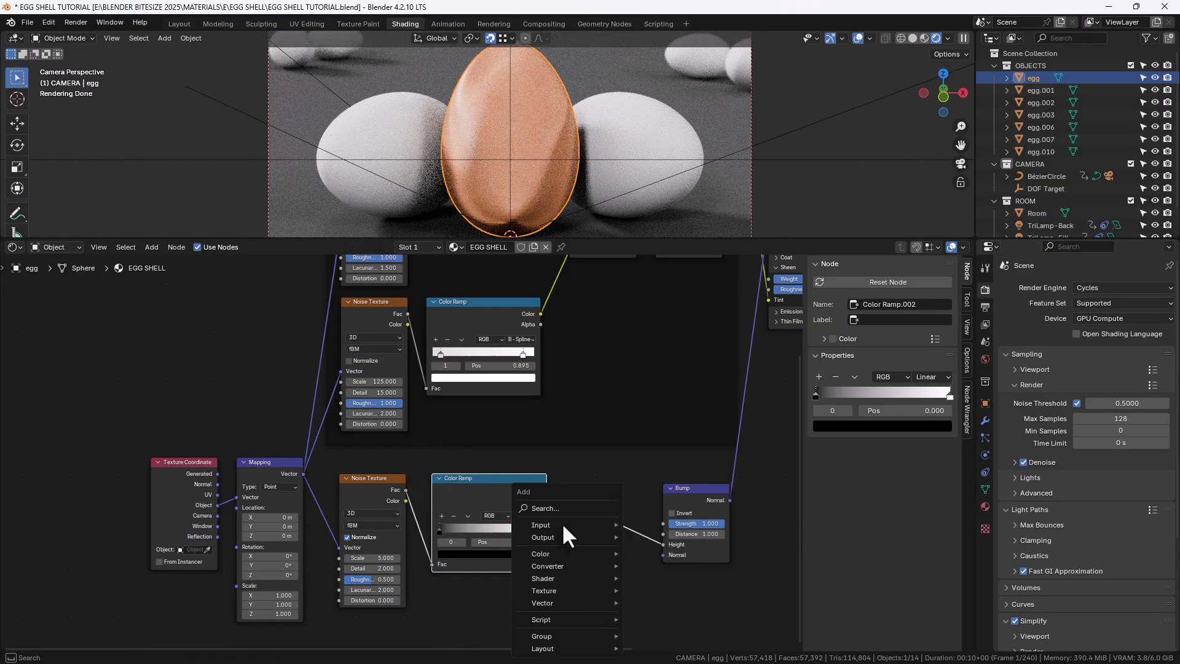
click(554, 508)
text(MI)
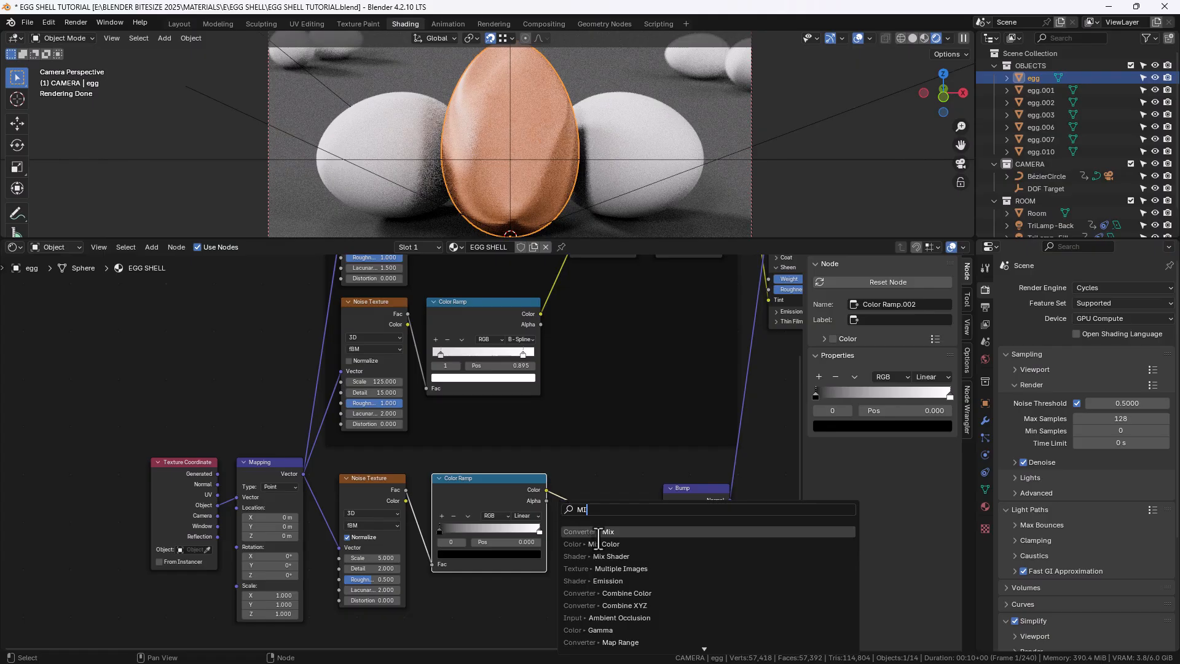
click(599, 544)
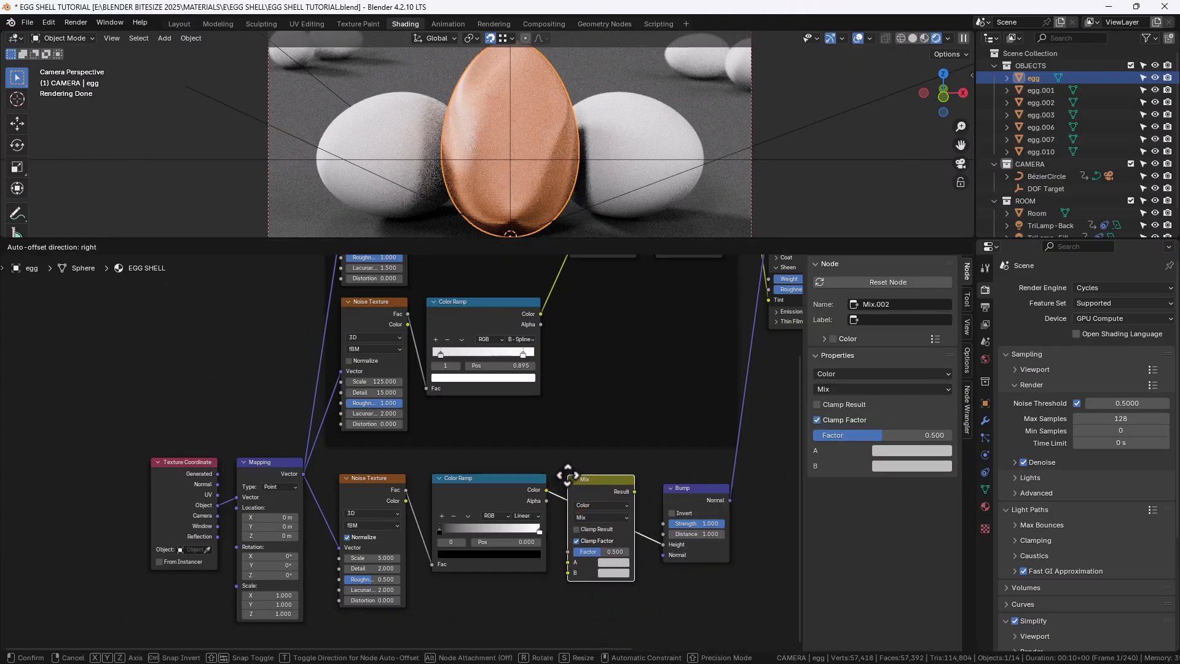
click(567, 475)
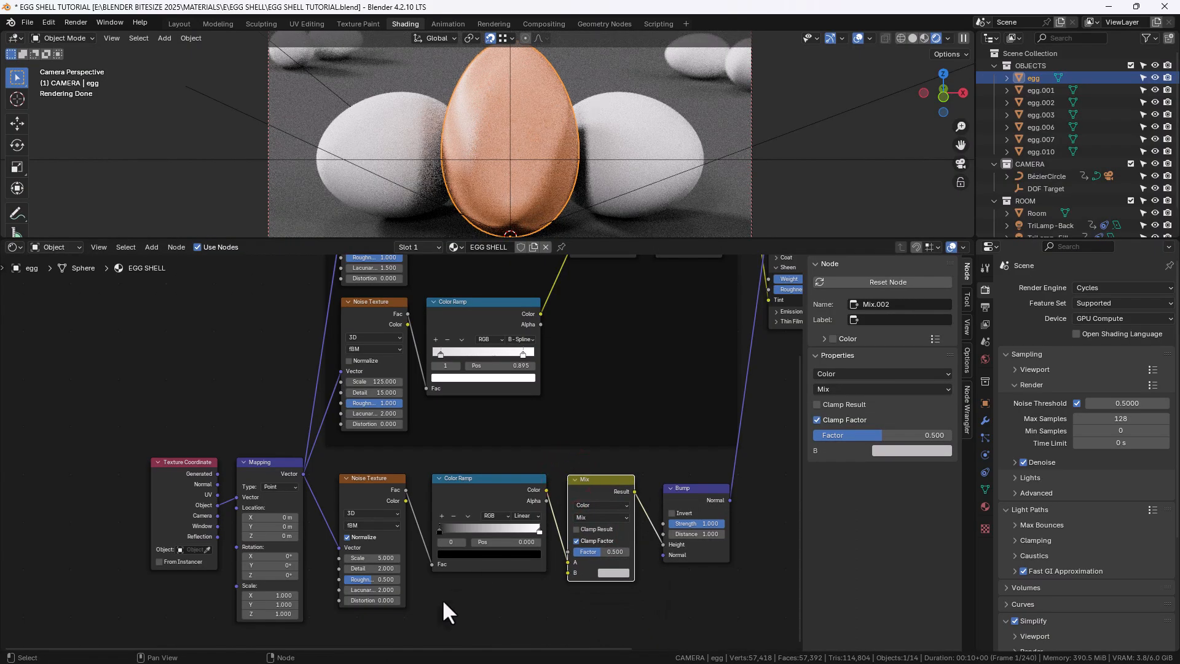
Duplicate the bump Noise Texture and Color Ramp below, linking the Mapping Vector in and the ramp into Mix B
middle_drag(441, 599, 458, 543)
drag(499, 550, 390, 485)
key(shift+d)
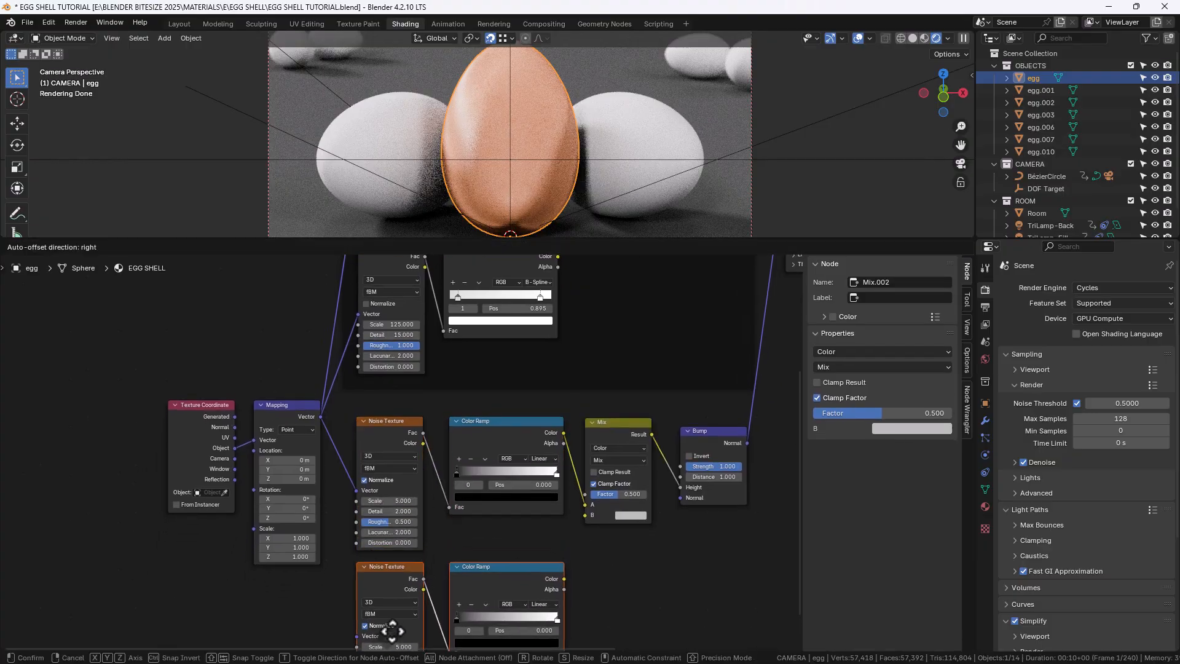
click(392, 611)
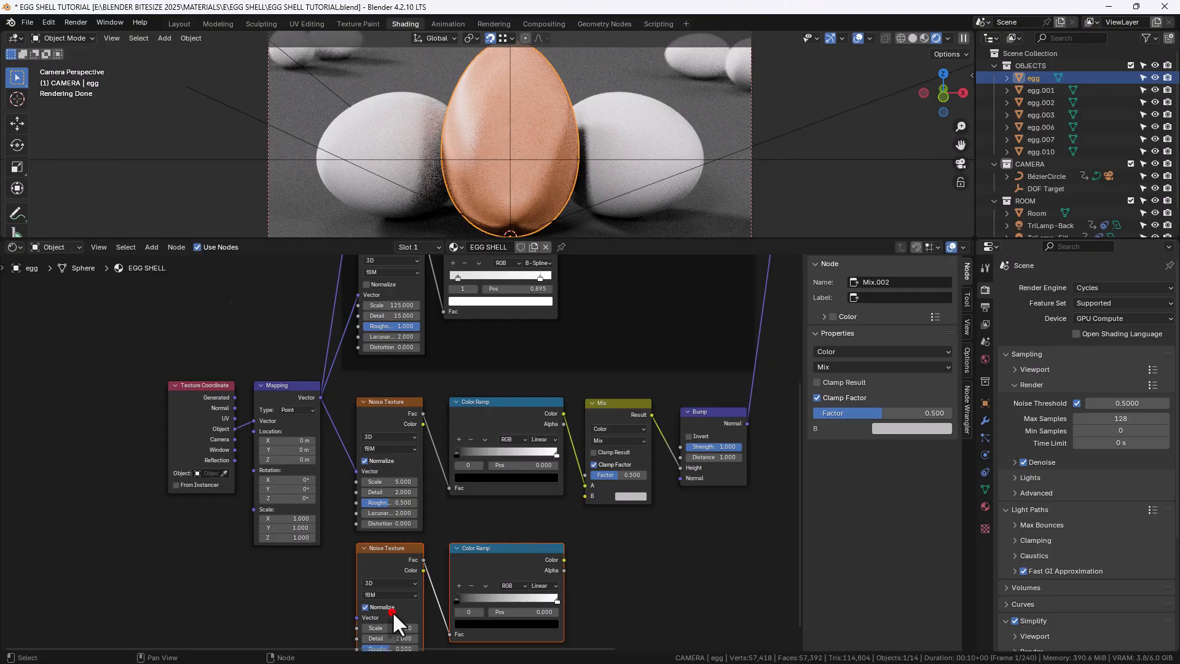
drag(320, 397, 359, 617)
drag(562, 558, 573, 498)
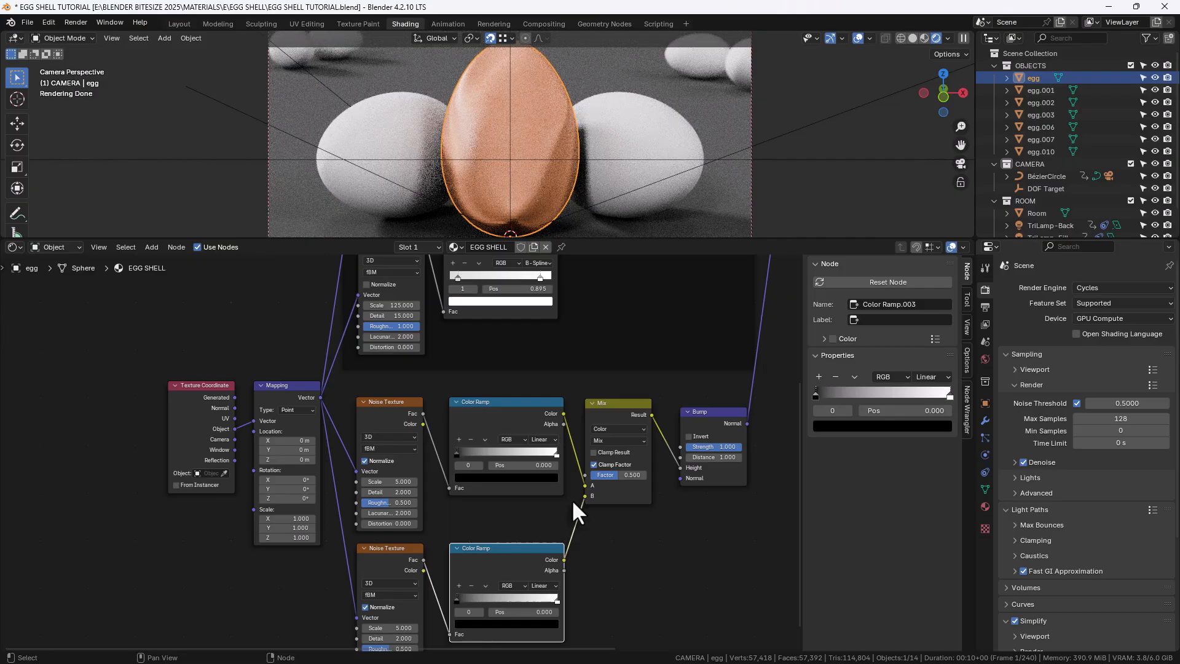
Set the upper bump Noise Texture's Scale to 50, Detail to 7.5 and Roughness to 1
middle_drag(395, 522, 471, 492)
scroll(498, 489, up, 1)
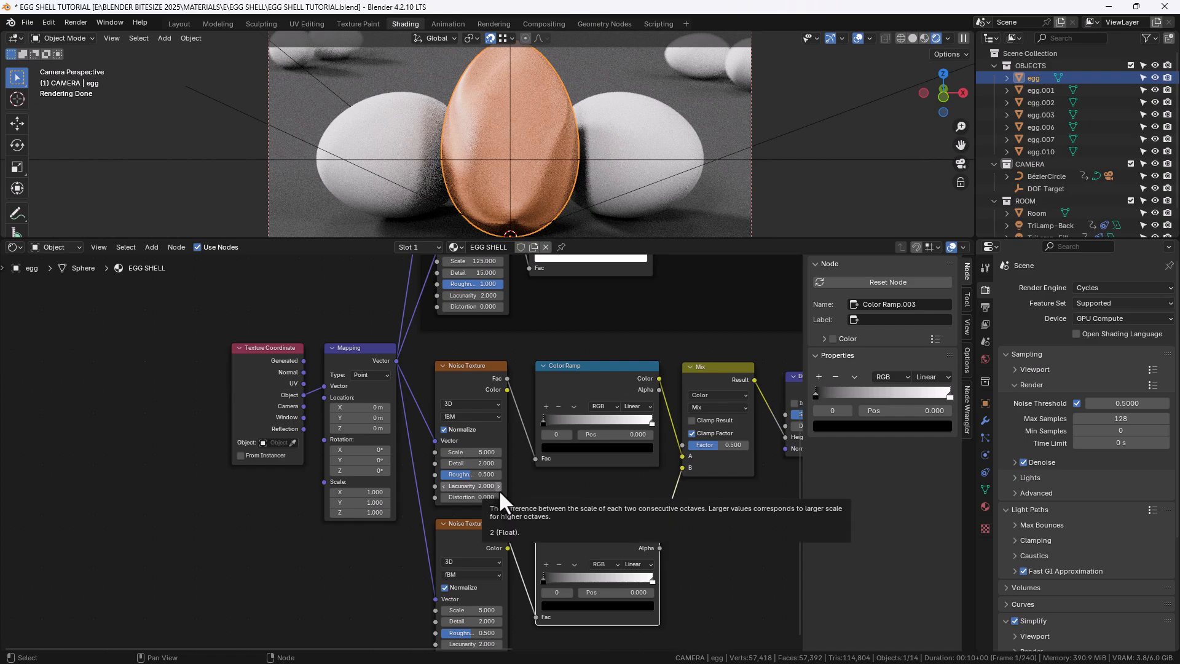
scroll(499, 489, up, 2)
scroll(499, 489, up, 1)
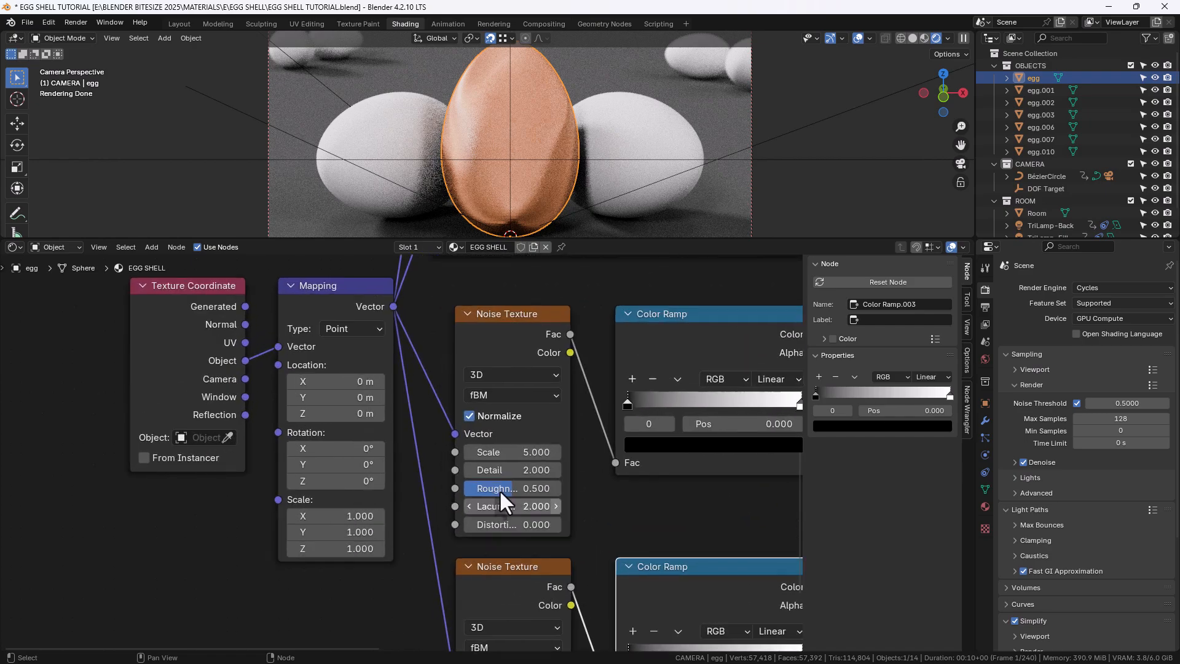
click(512, 453)
text(50)
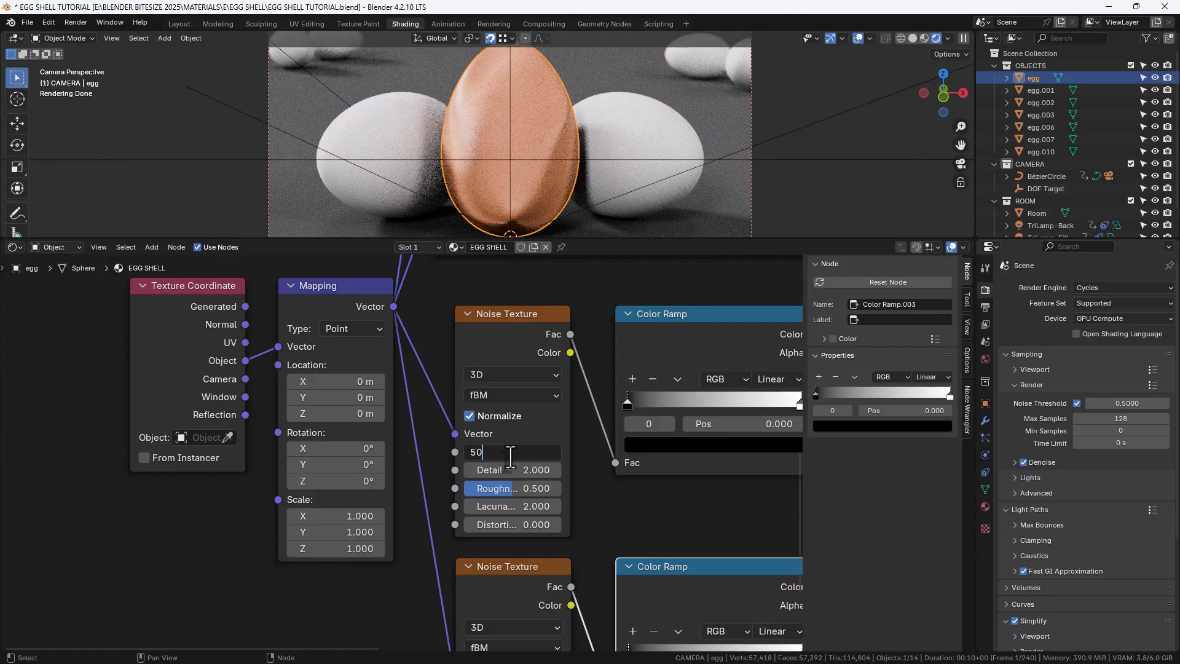
key(Tab)
text(7.5)
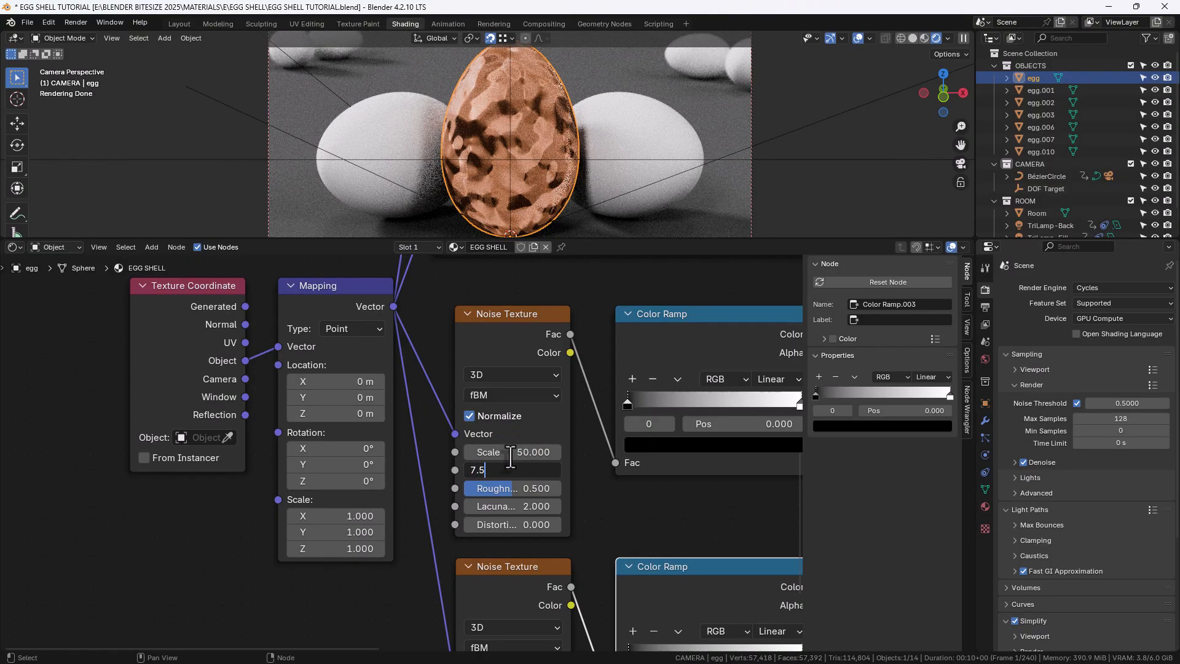
key(Tab)
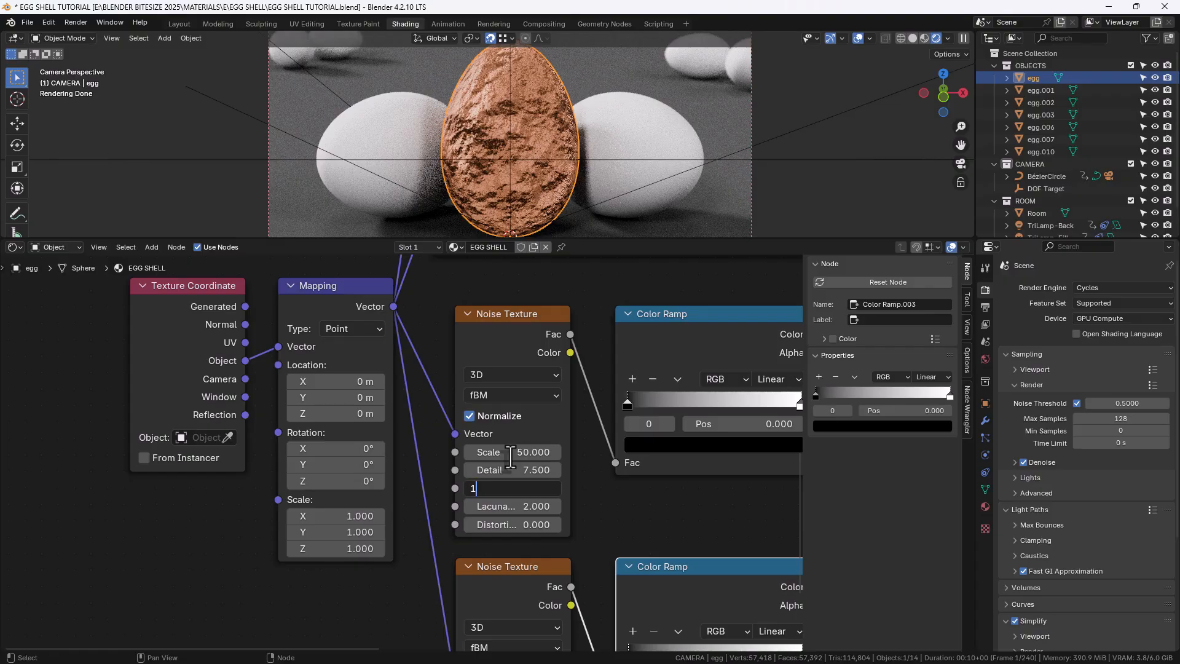
text(1)
key(Return)
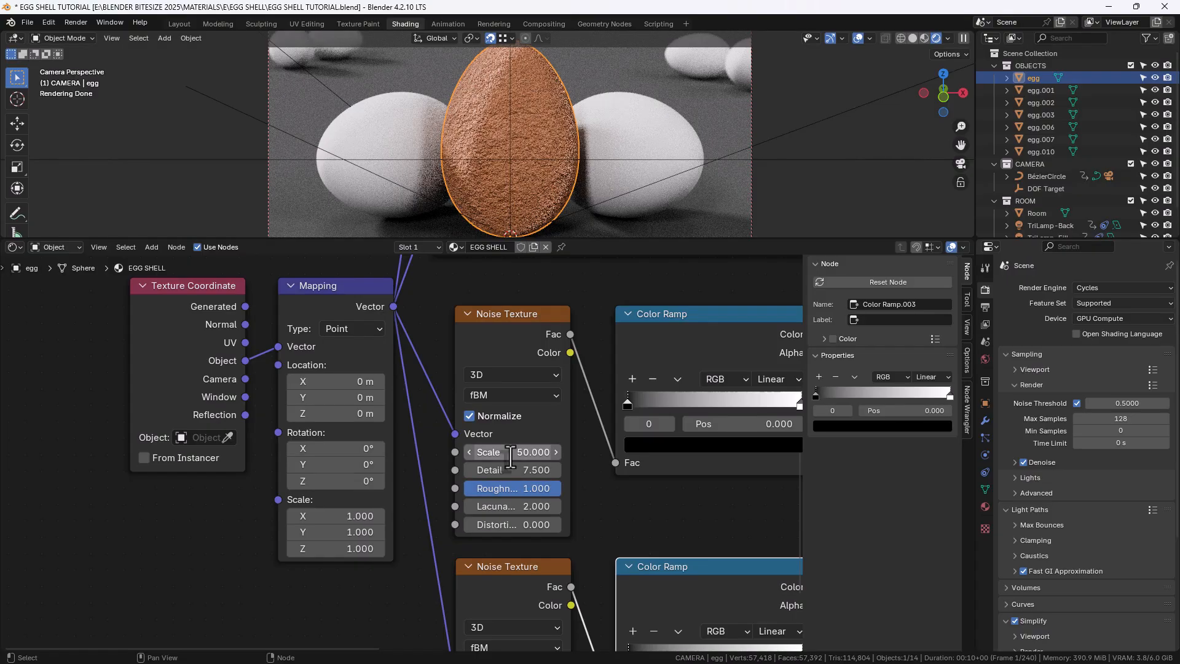
Set the upper bump Color Ramp's interpolation to B-Spline
middle_drag(595, 530, 480, 547)
click(671, 394)
click(666, 492)
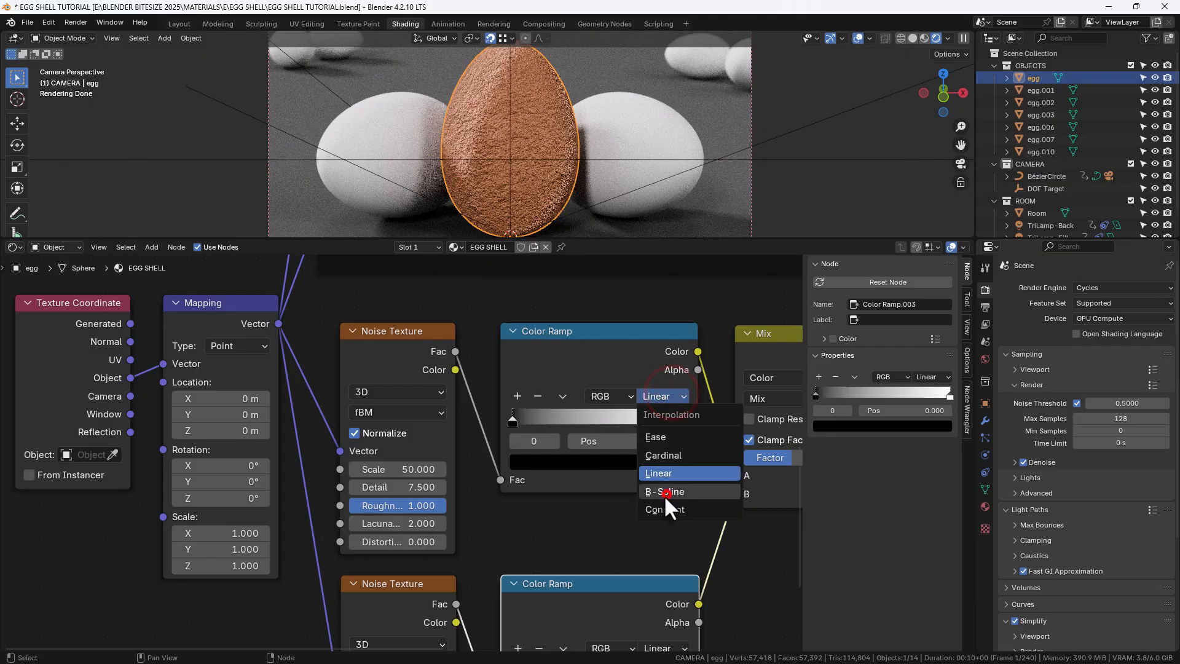
Move that Color Ramp's black stop to position 0.395
click(512, 420)
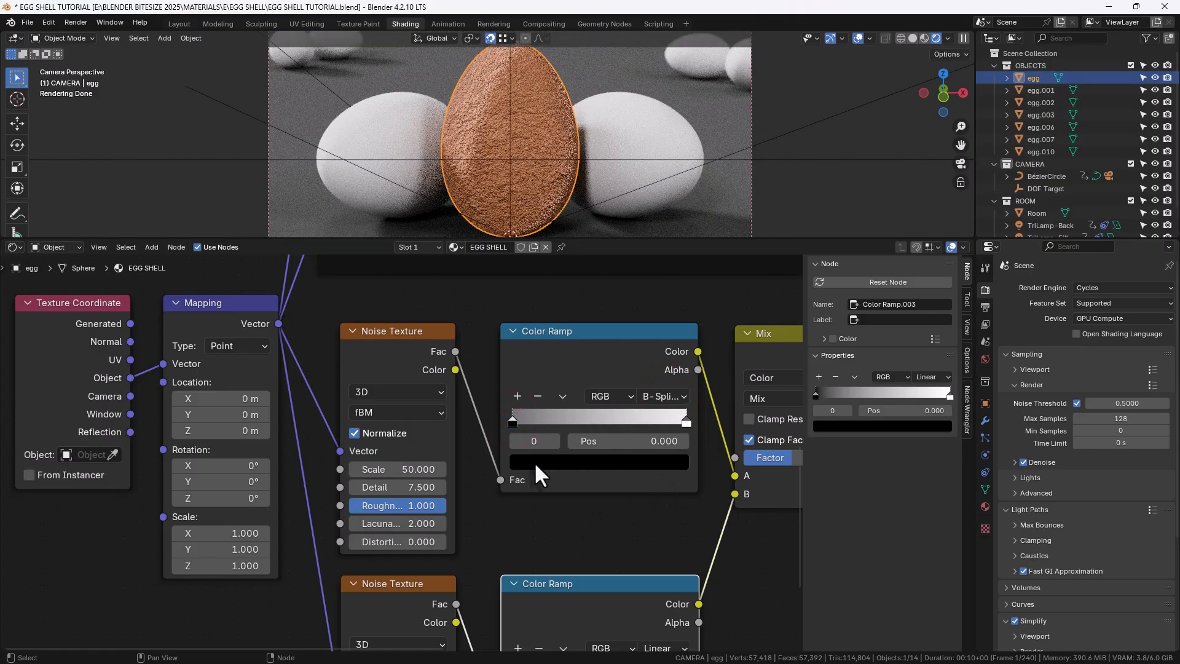
click(604, 442)
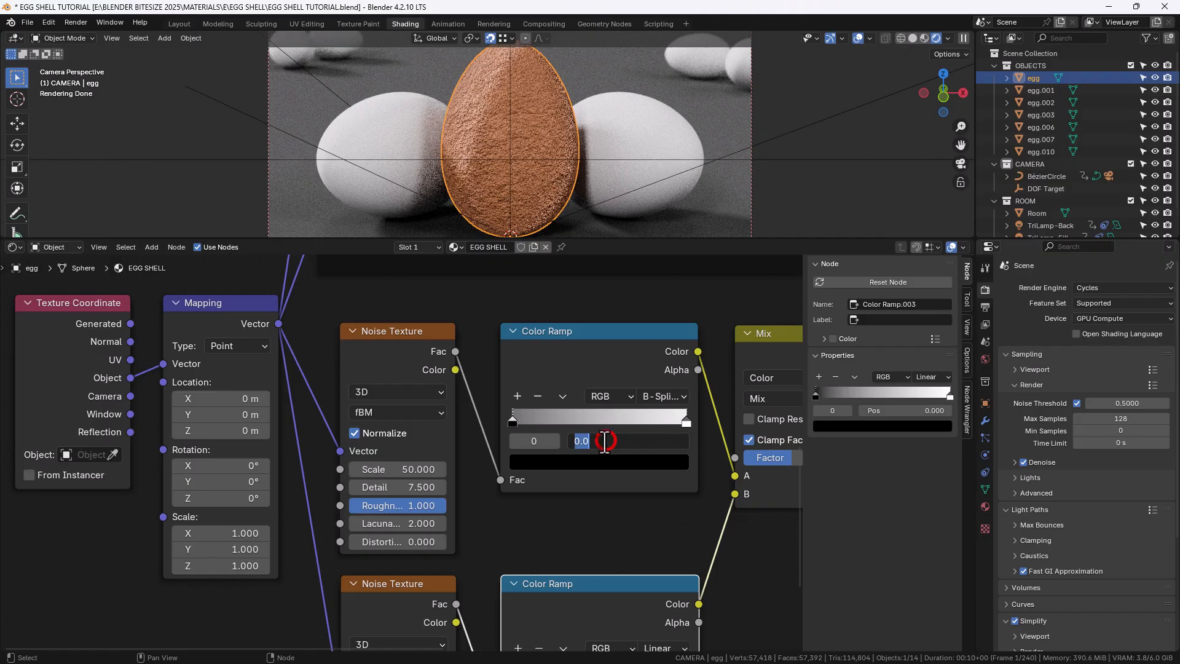
text(.395)
key(Return)
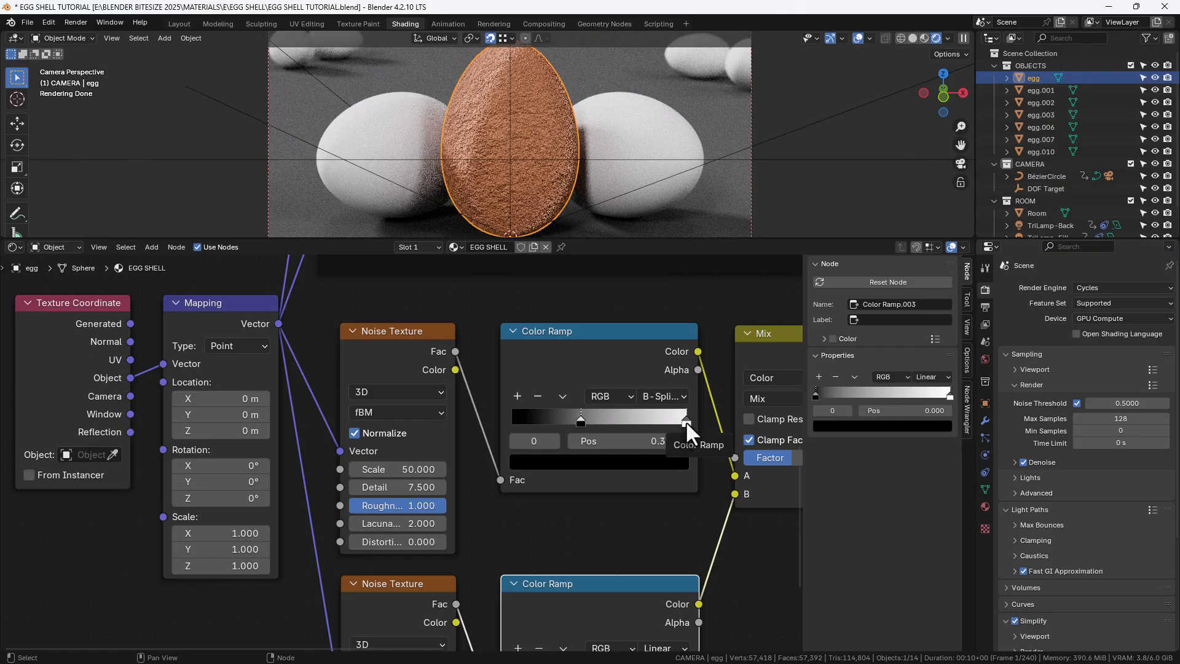
Move the upper bump Color Ramp's white stop to position 0.7
click(686, 421)
click(657, 441)
text(.7)
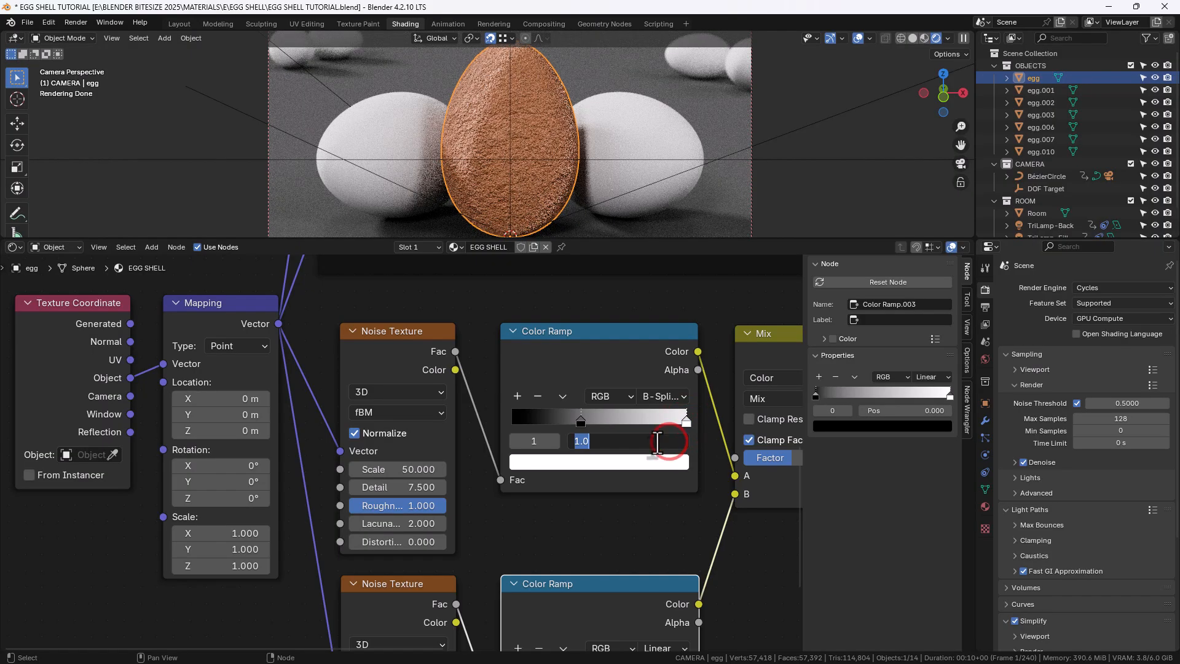
key(Return)
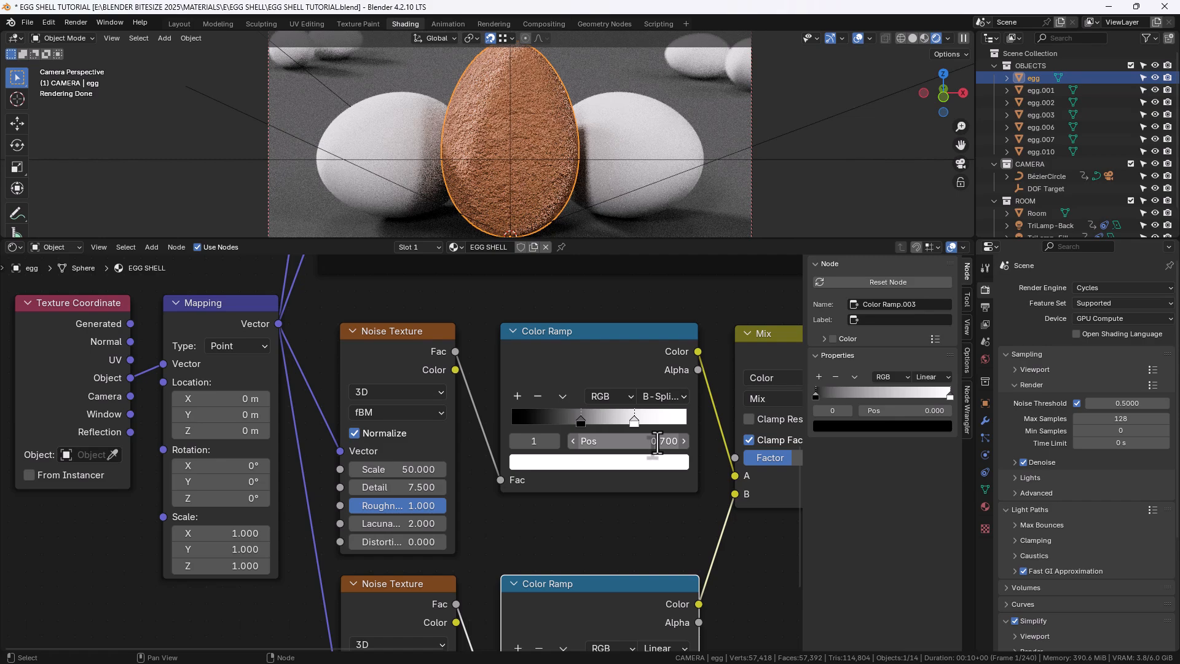
Set the lower bump Noise Texture's Scale to 125, Detail to 2 and Roughness to 0.35
middle_drag(512, 543, 505, 366)
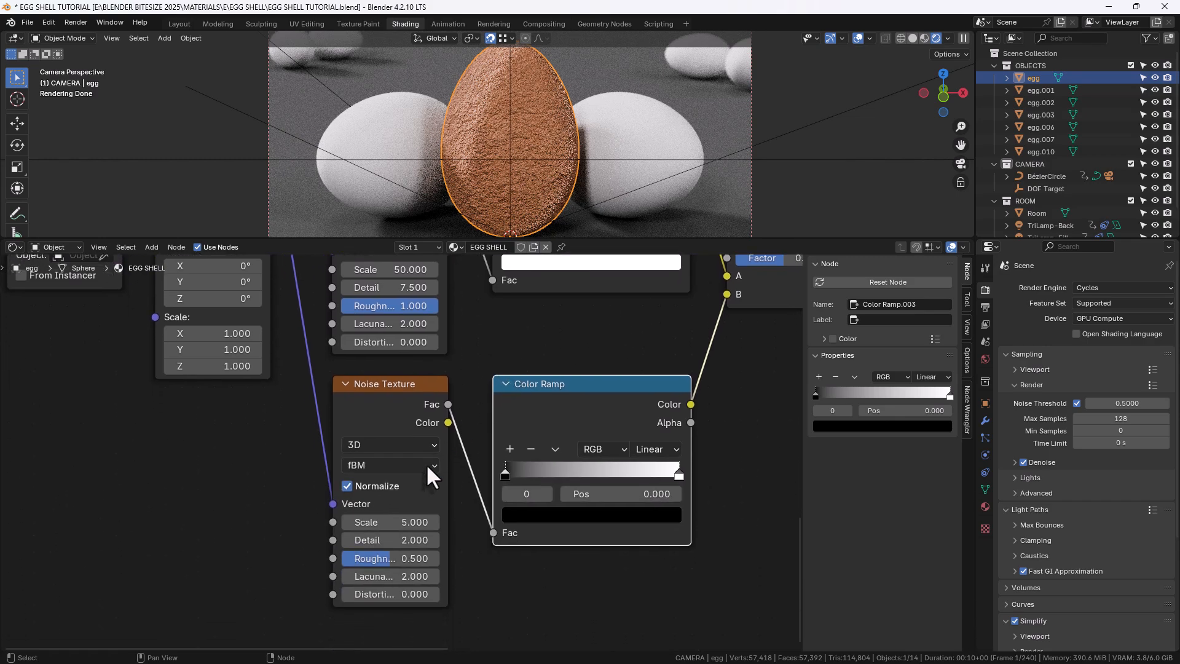
click(397, 521)
text(125)
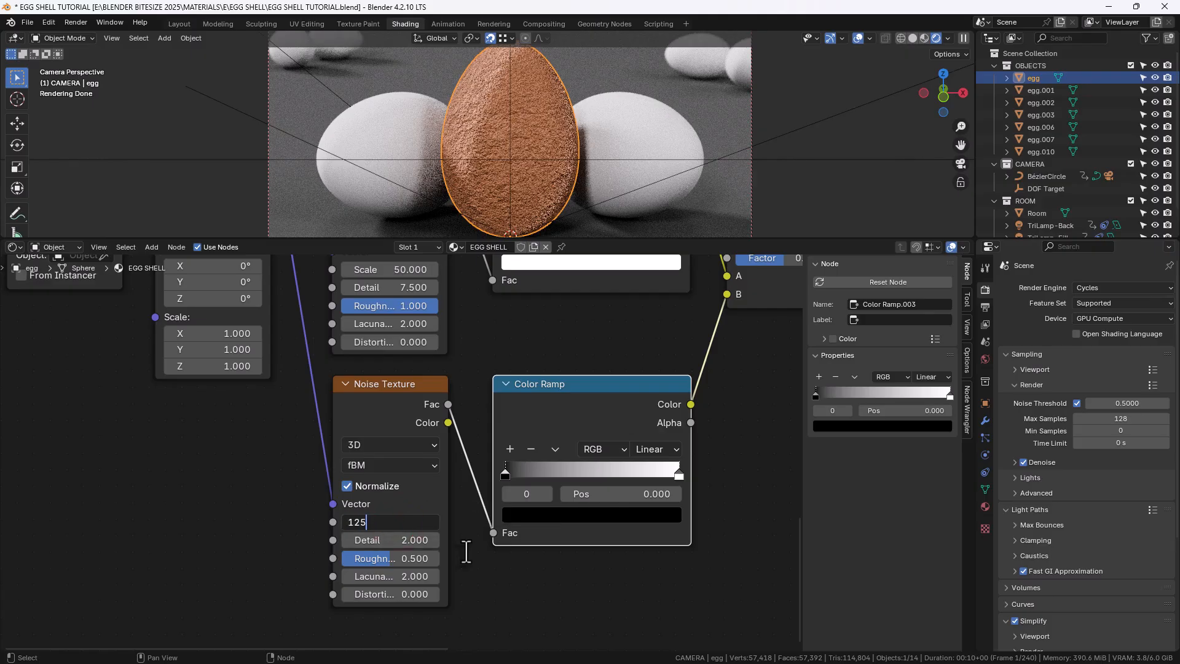
key(Tab)
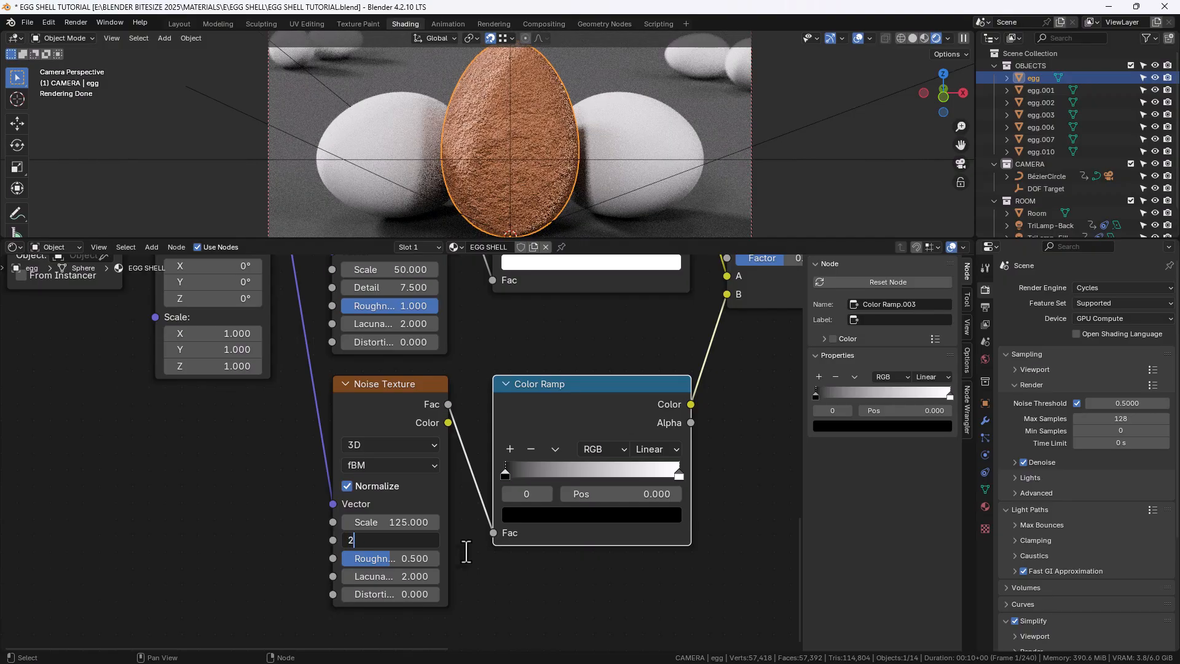
key(Tab)
text(.3)
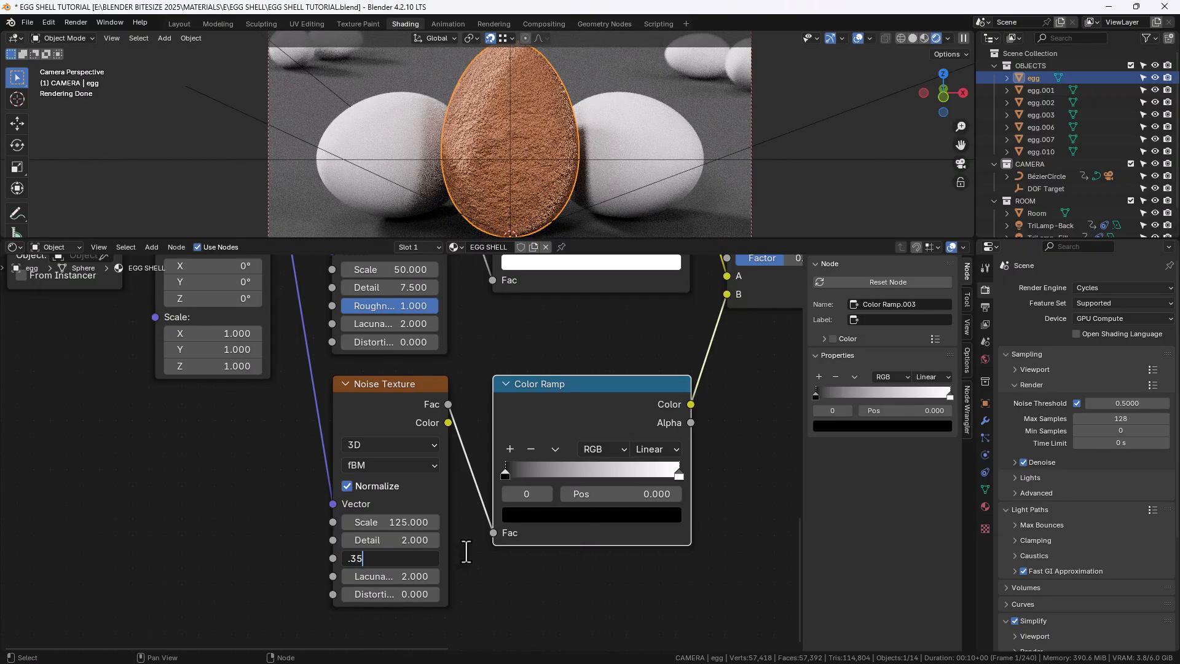
text(5)
key(Return)
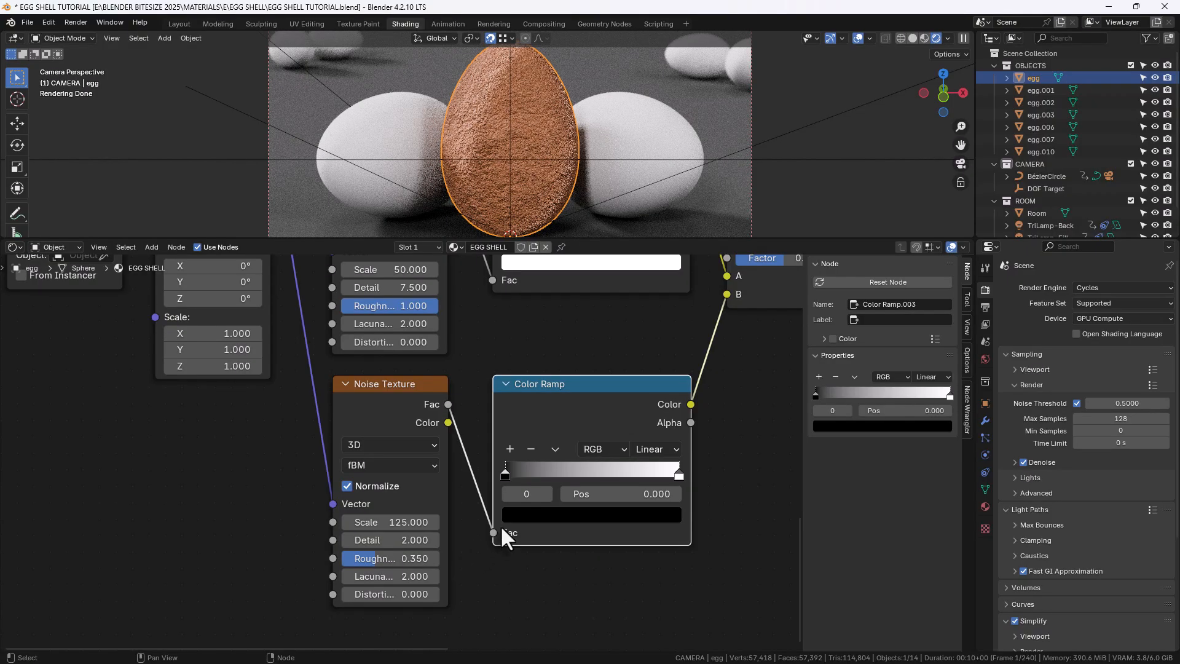
Set the lower bump Color Ramp's black stop to 0.505 and its interpolation to B-Spline
click(634, 496)
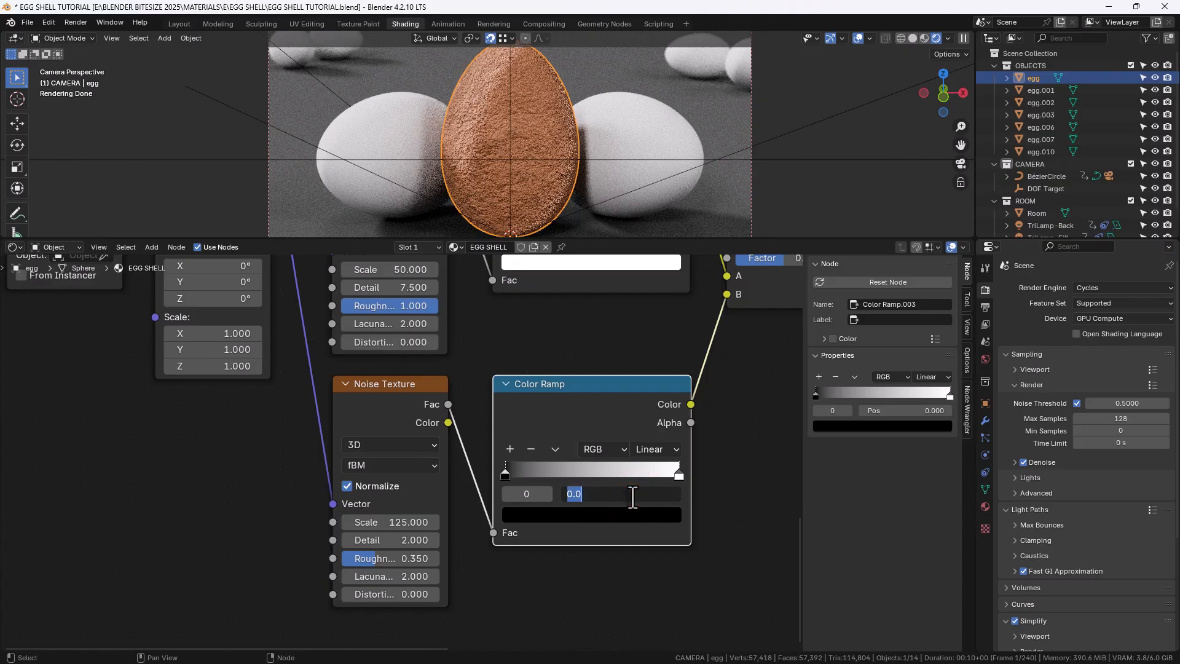
text(.505)
key(Return)
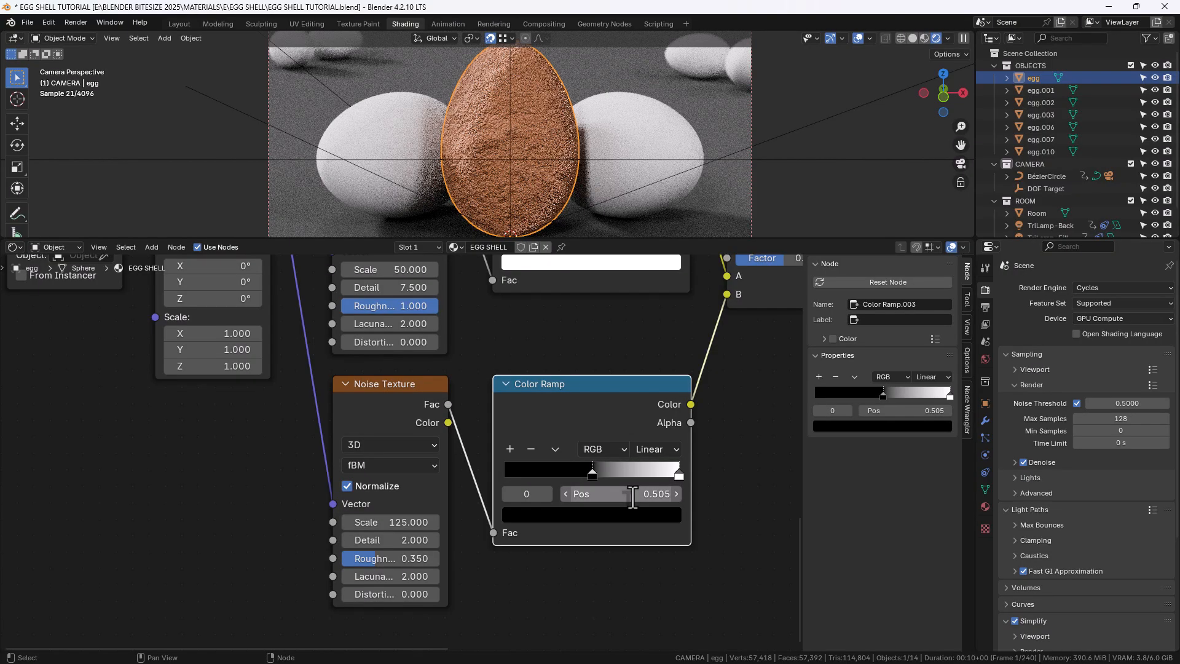
click(672, 455)
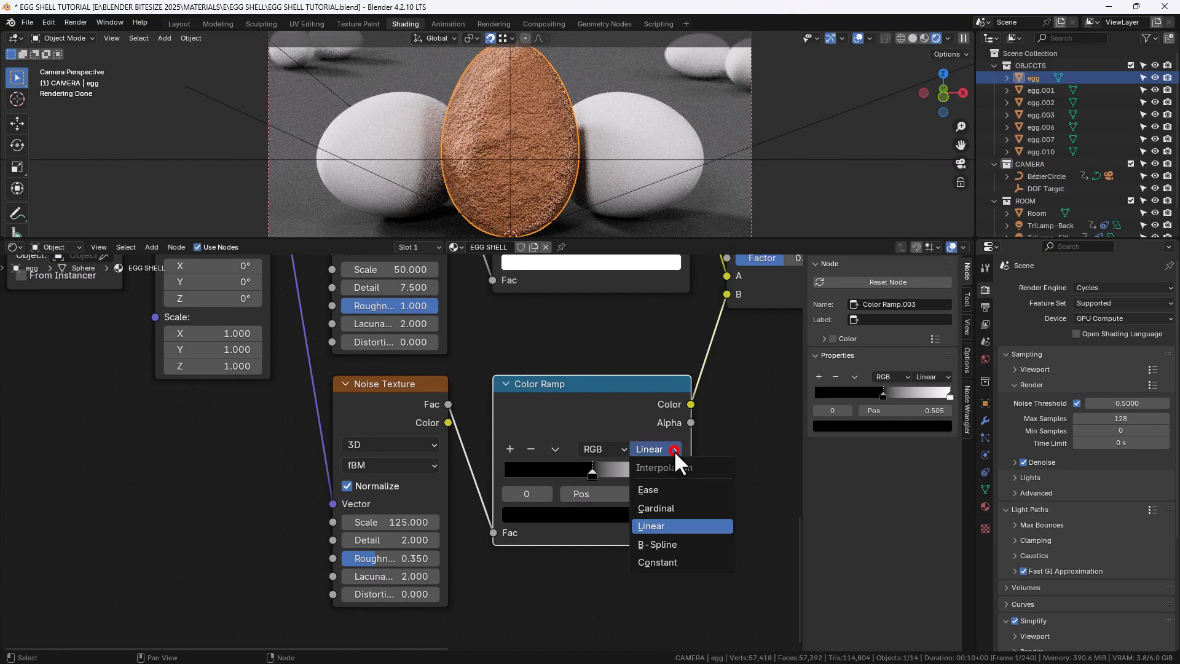
click(657, 548)
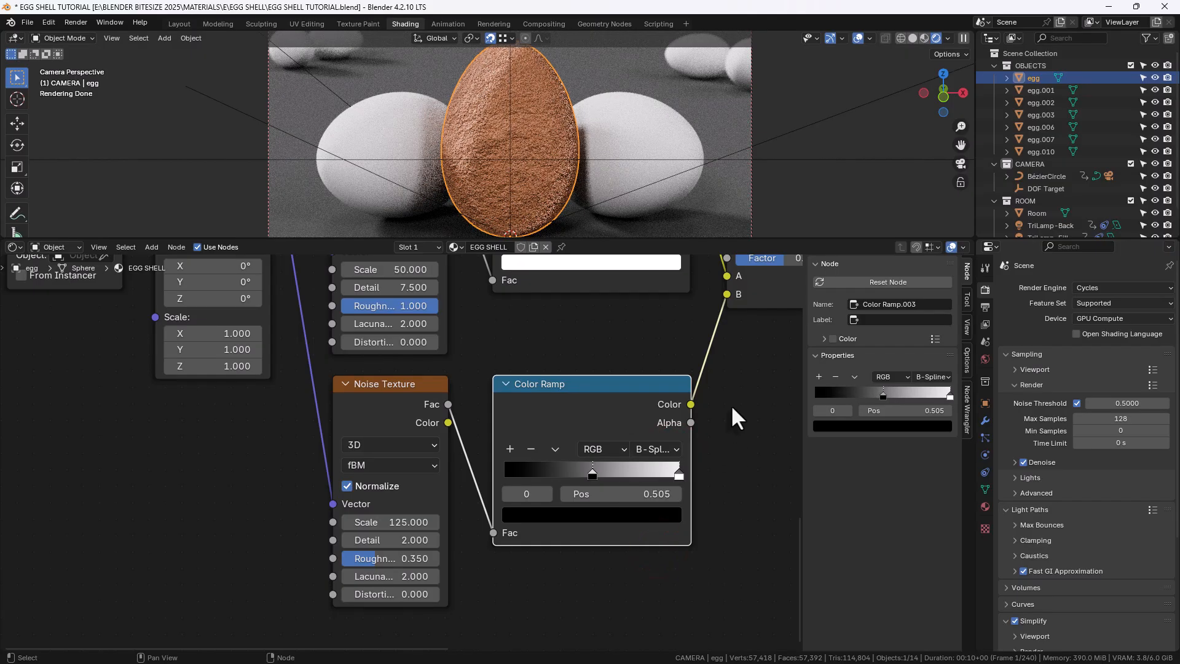
Set the Bump node's Strength to 0.1
middle_drag(731, 404, 584, 516)
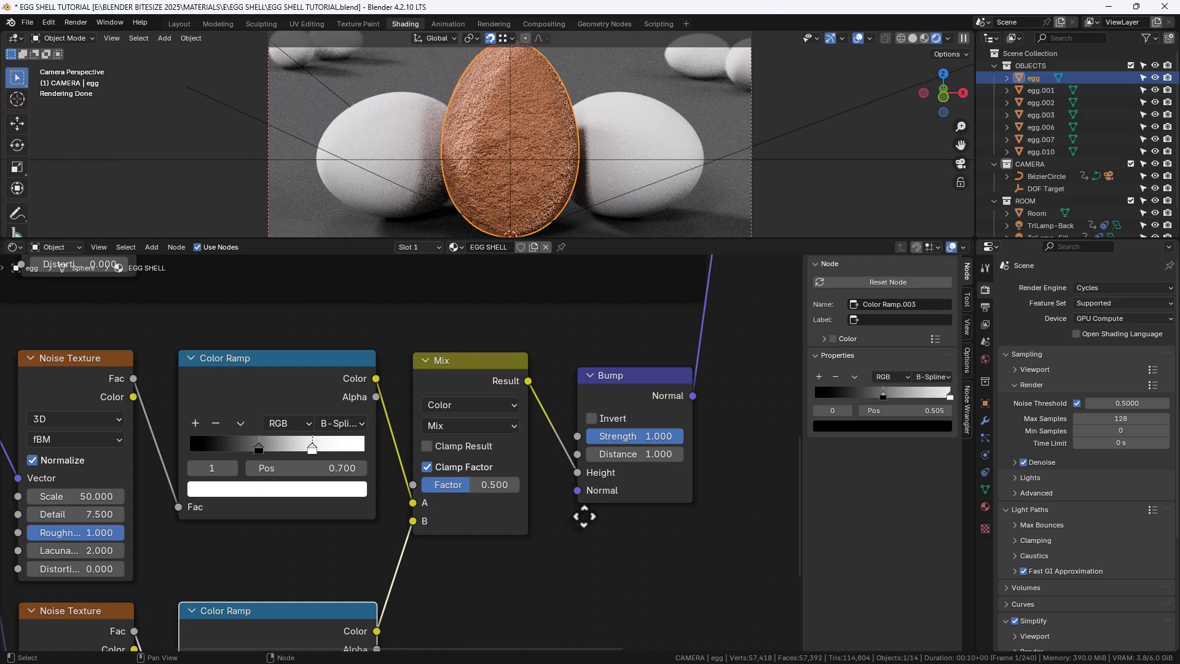
click(623, 436)
text(.1)
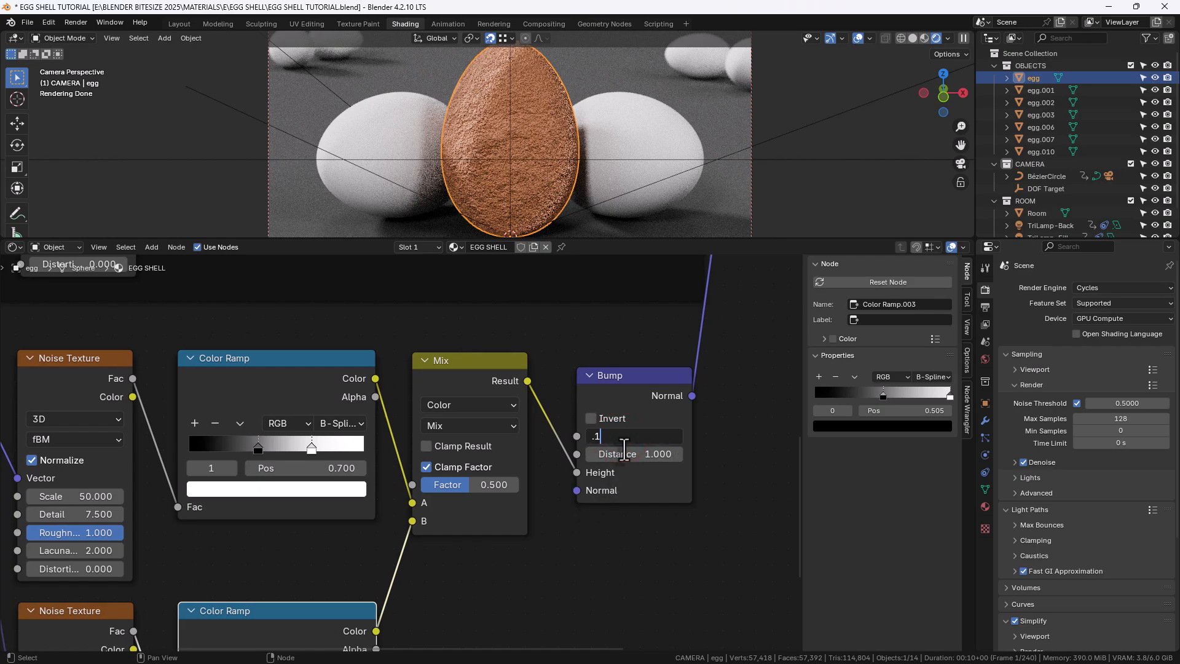
key(Return)
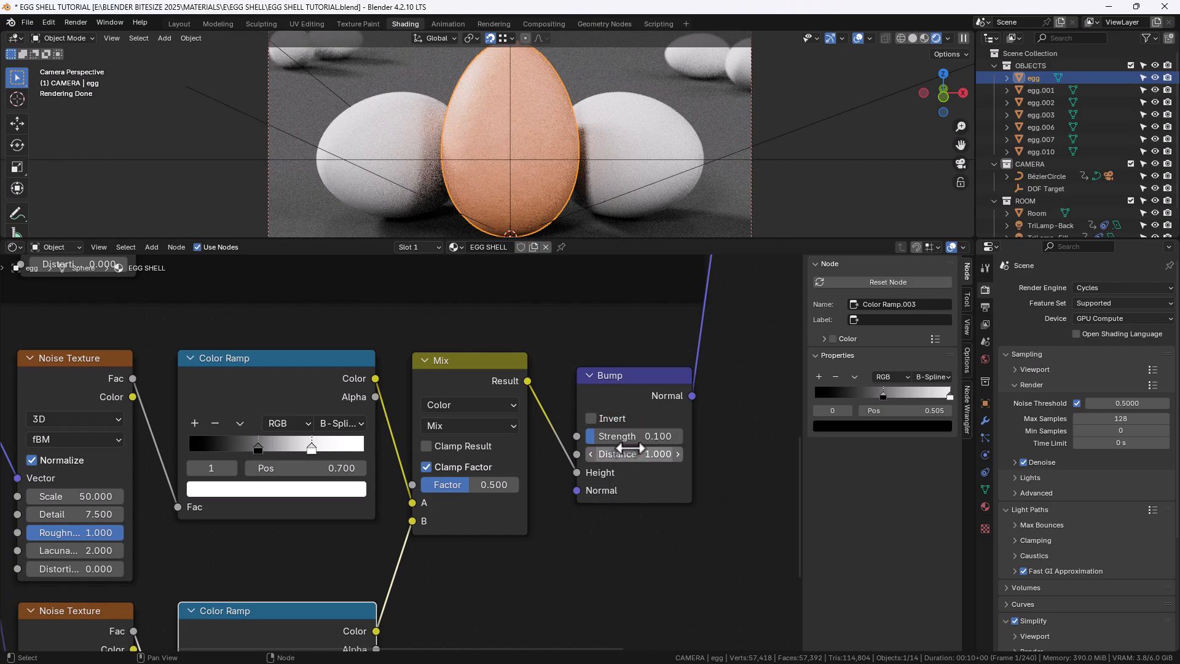
Wrap the bump noise, ramp, Mix and Bump nodes in a frame named and labelled BUMP DETAIL
scroll(529, 177, up, 8)
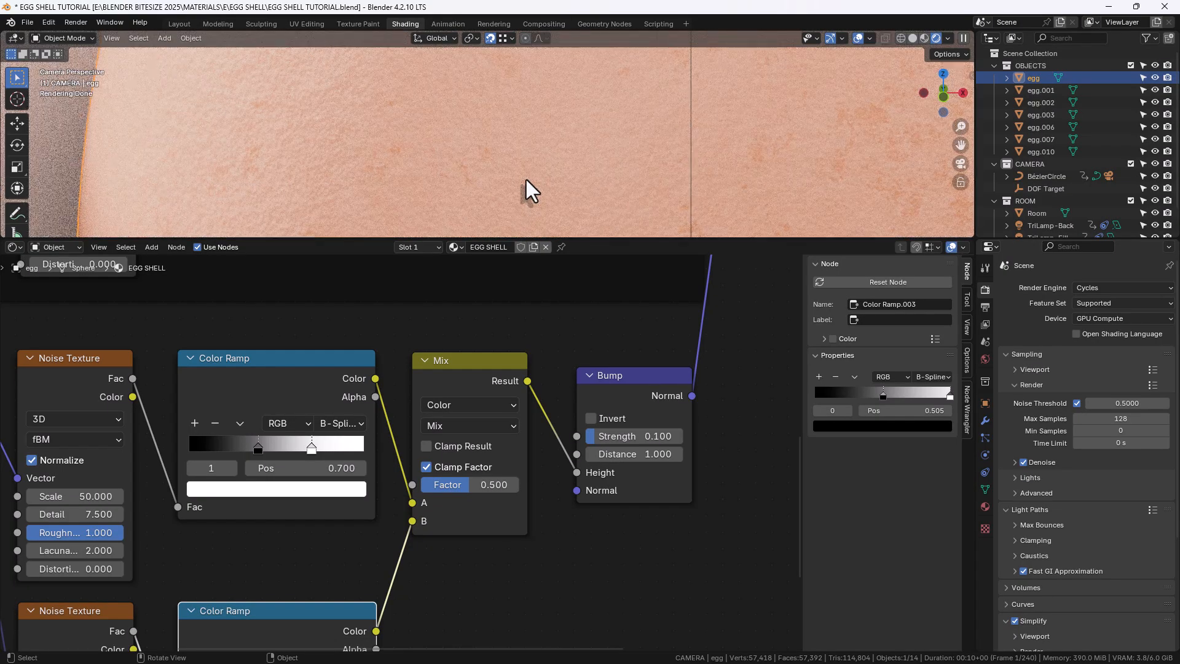
scroll(526, 179, down, 8)
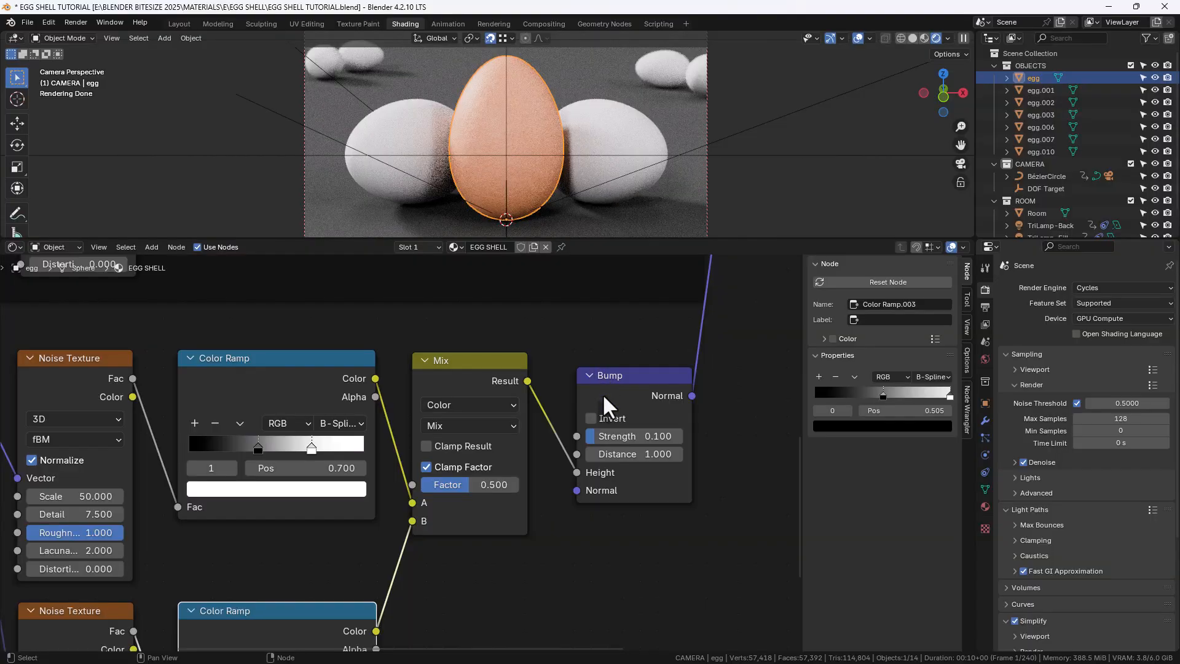
scroll(602, 393, down, 5)
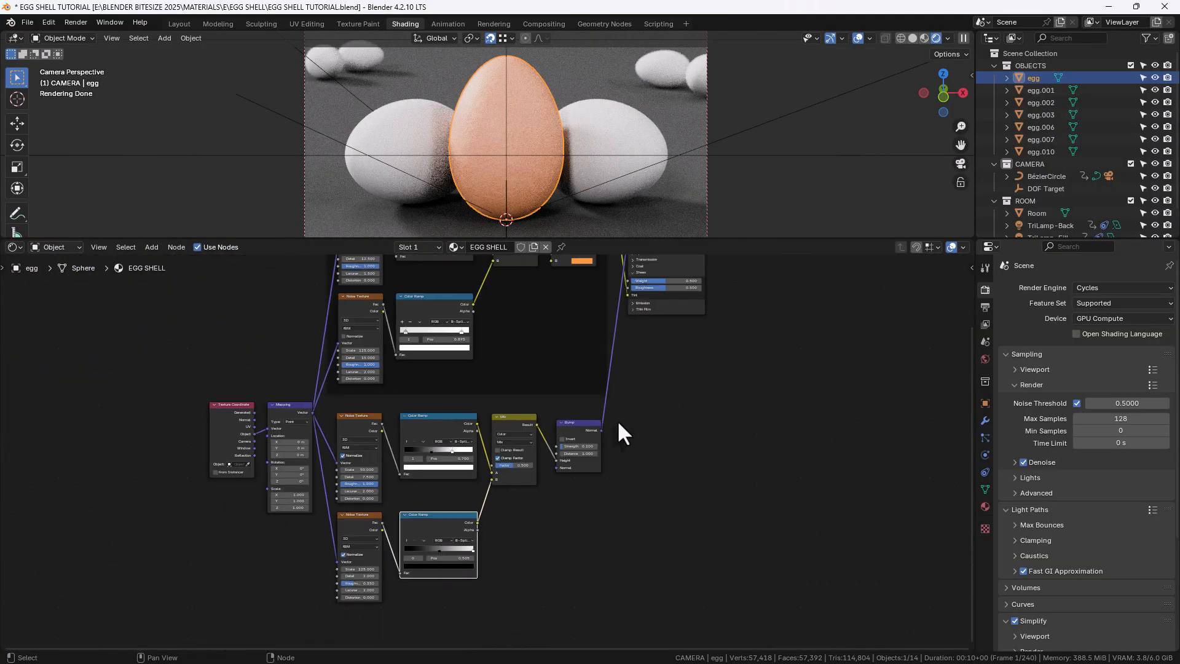
scroll(618, 424, down, 2)
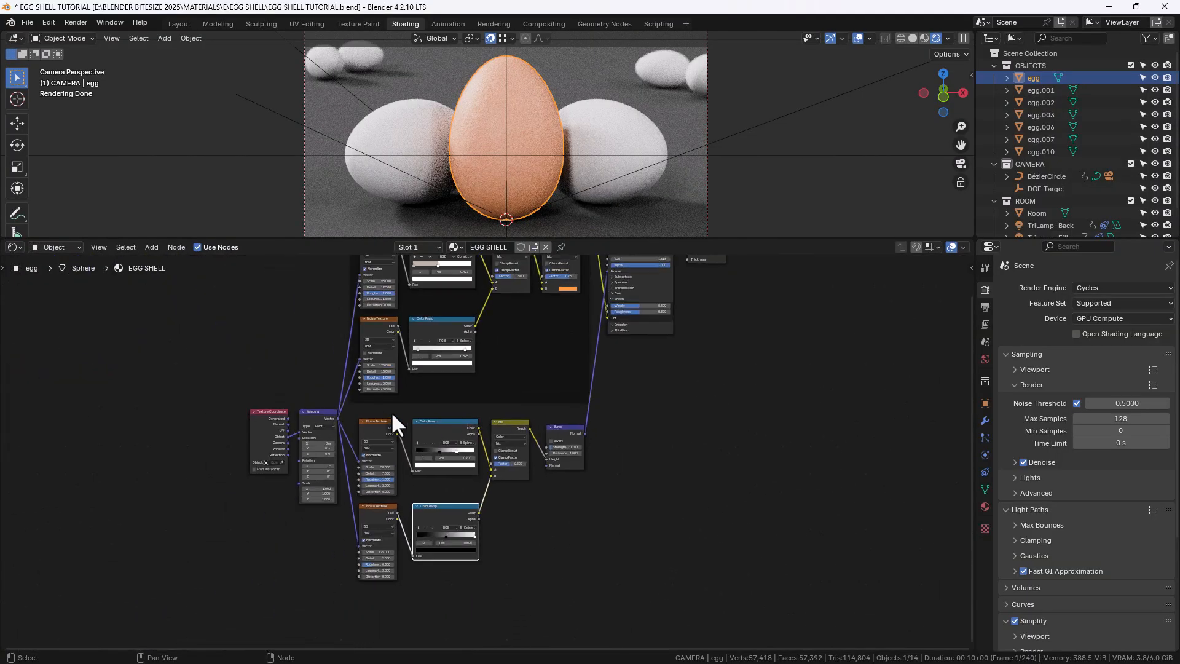
drag(361, 410, 598, 595)
key(ctrl+j)
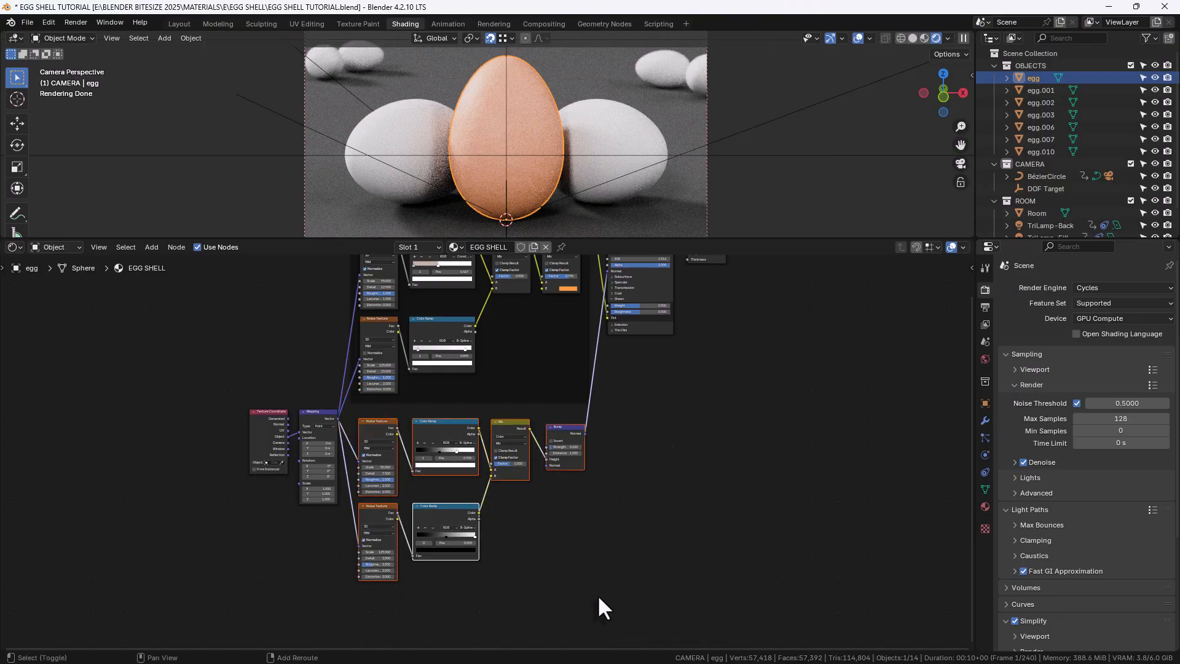
key(n)
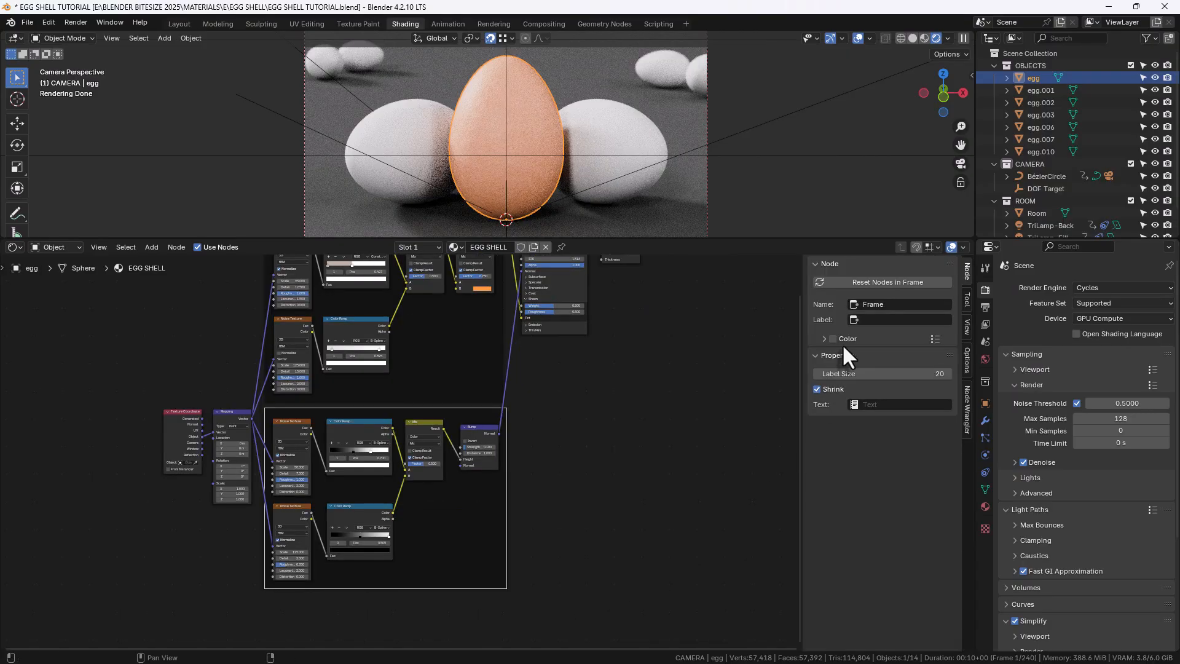
click(876, 301)
text(BU)
key(Tab)
text(BUMP DETAIL)
key(Return)
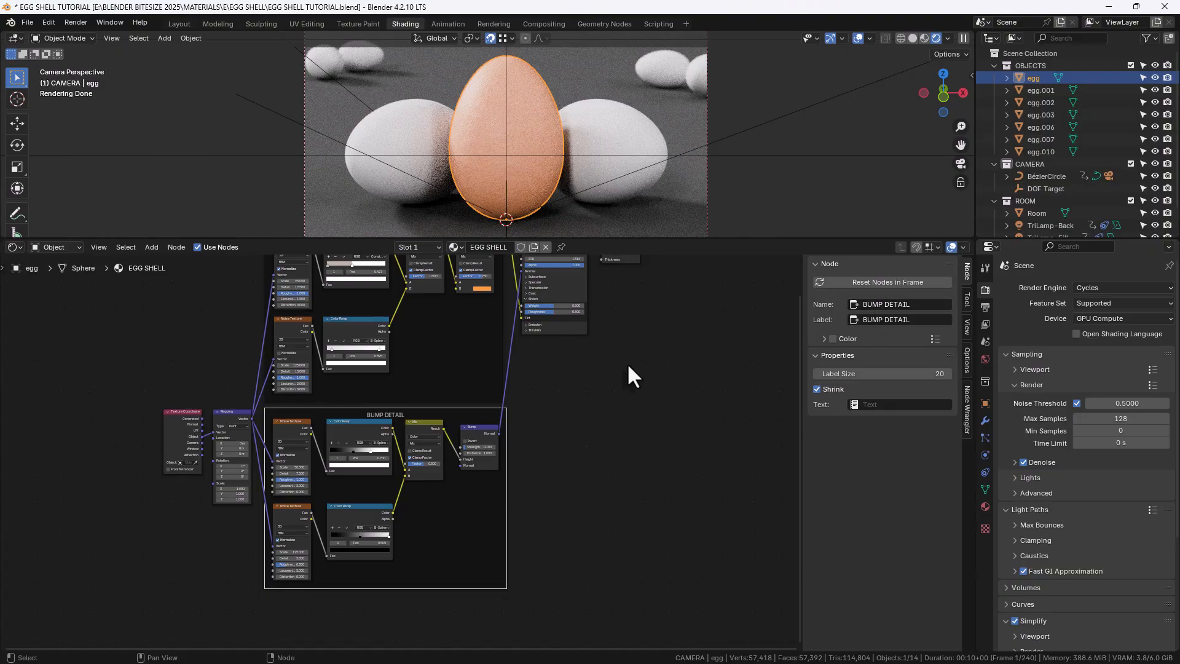
middle_drag(628, 366, 624, 416)
key(n)
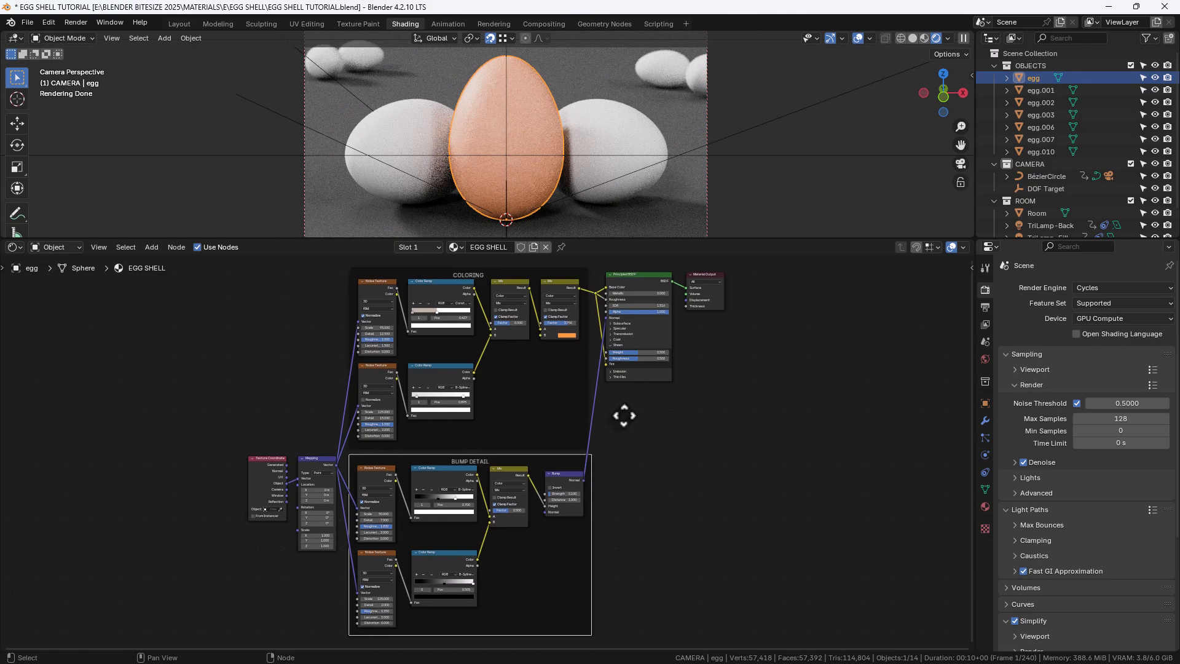
Link the EGG SHELL material from the main egg to all the other eggs and save the file
scroll(623, 417, up, 1)
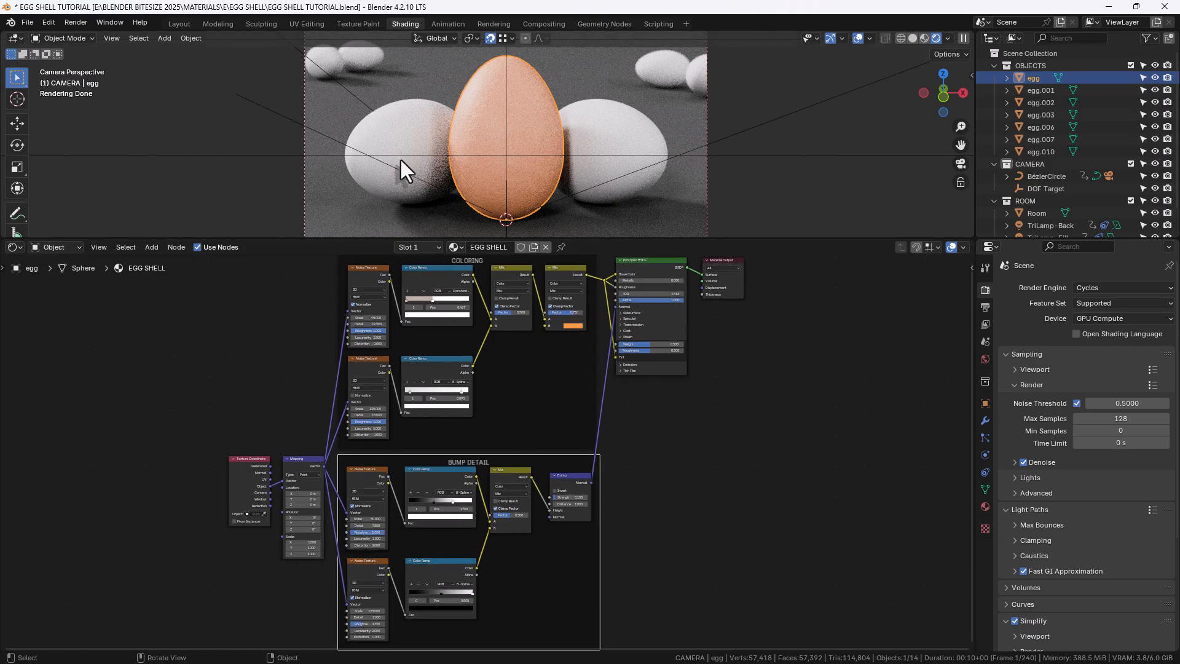
click(326, 58)
shift+click(364, 57)
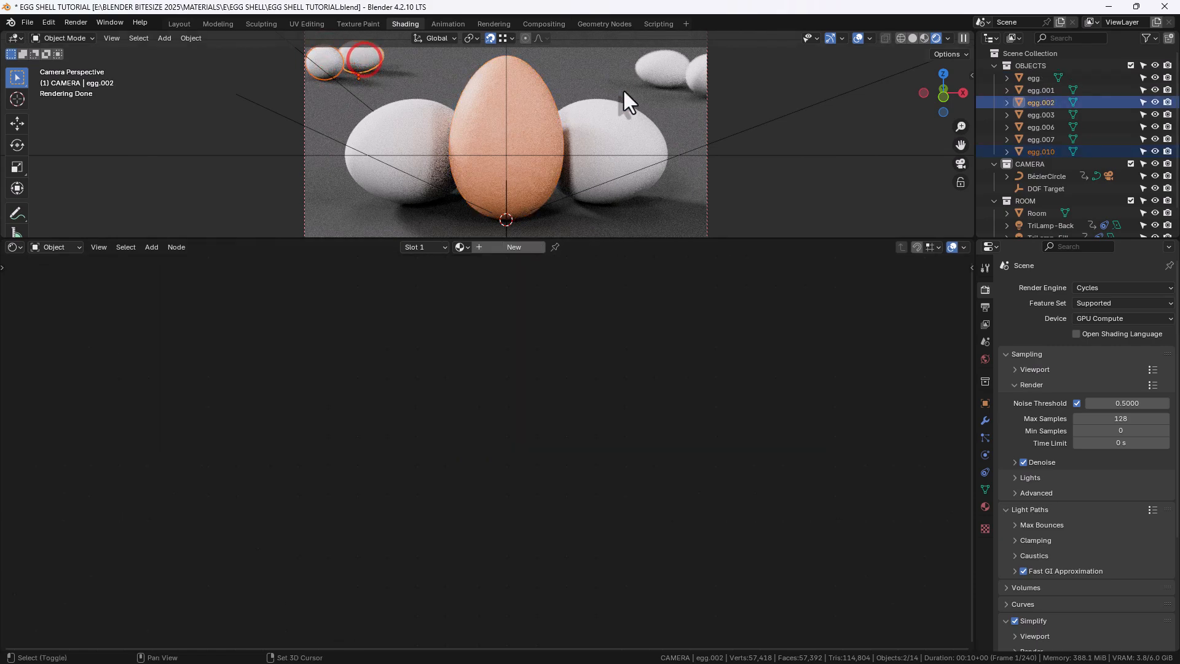
shift+click(670, 63)
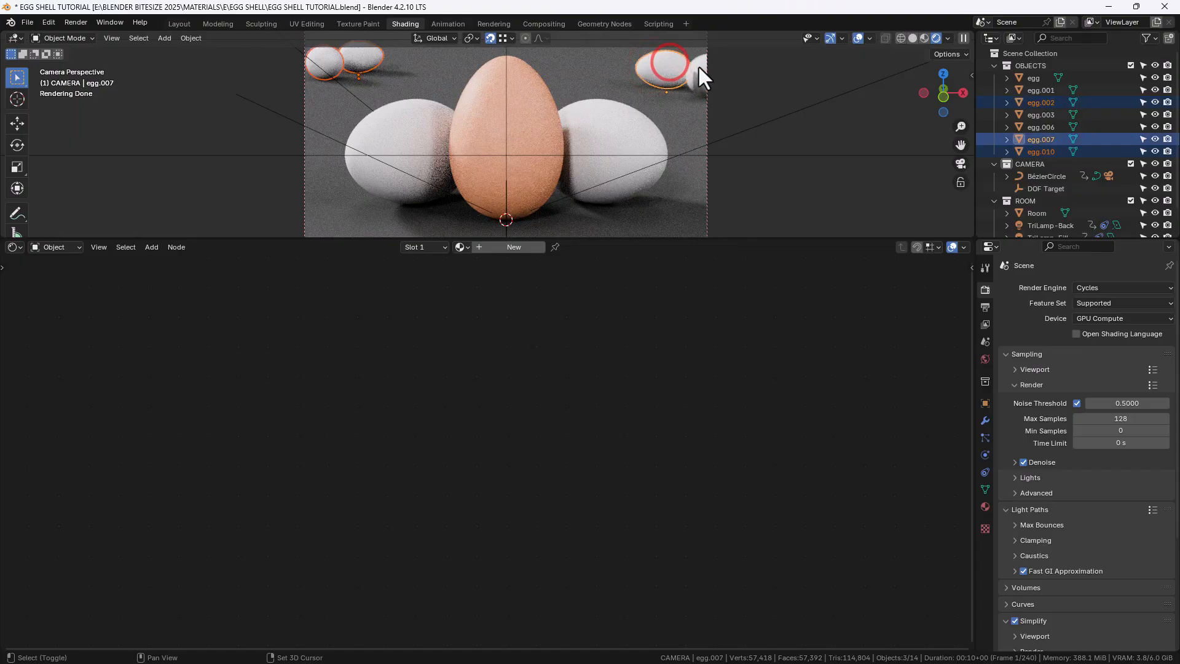
shift+click(699, 65)
shift+click(618, 130)
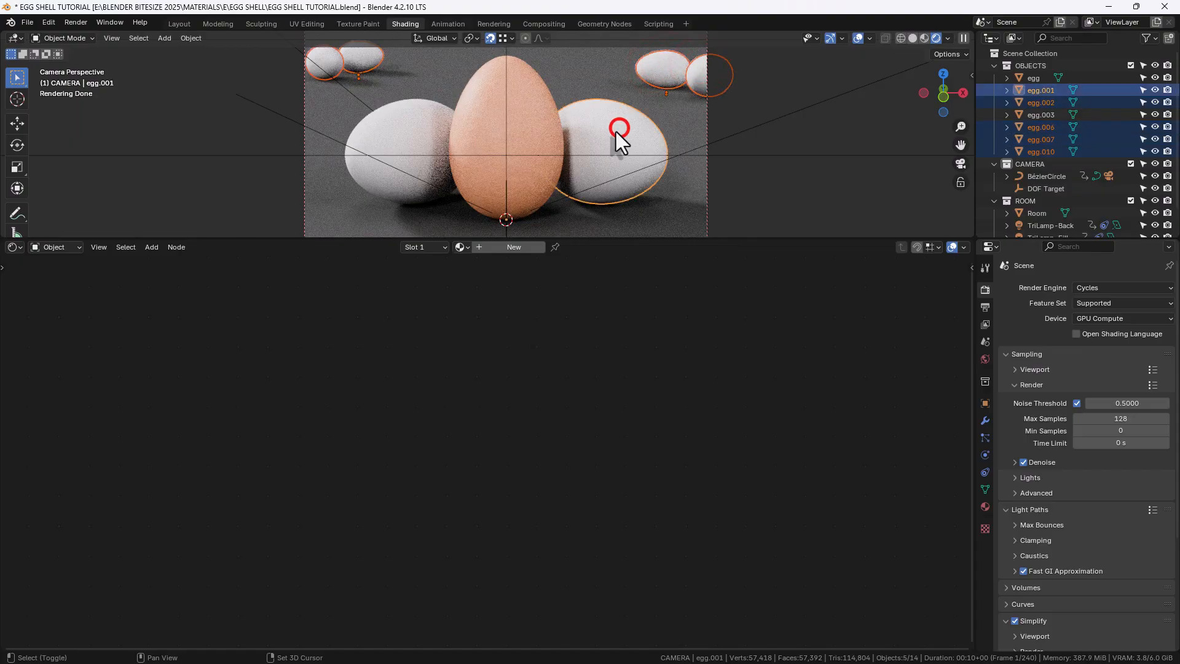
shift+click(419, 114)
shift+click(485, 93)
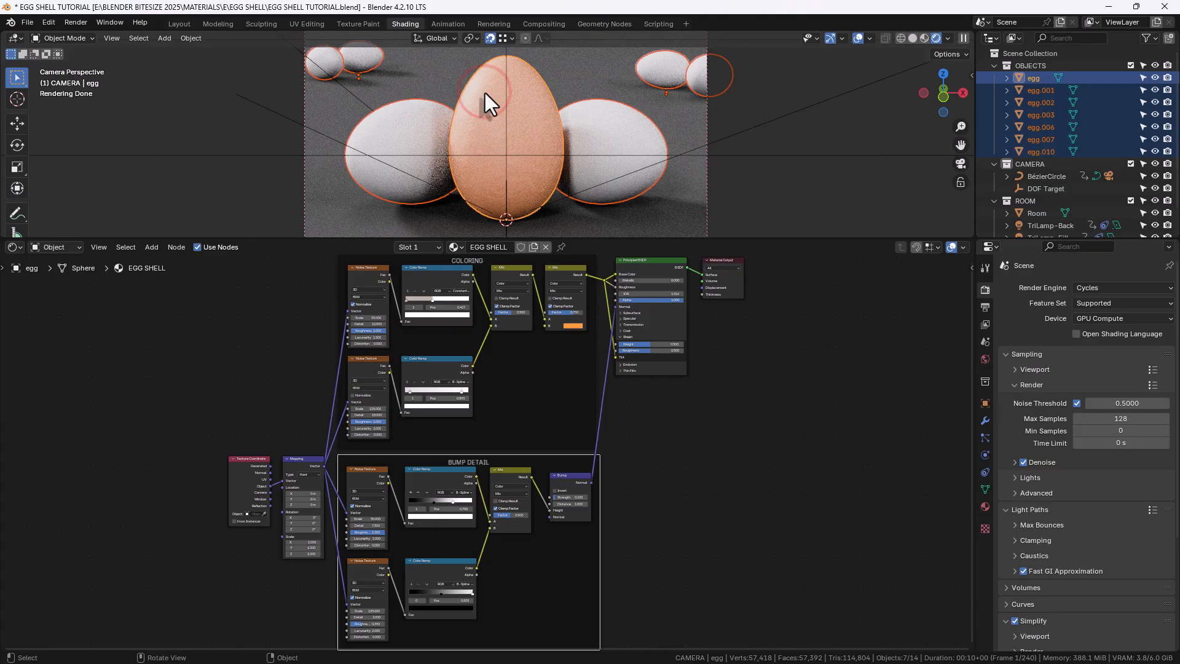
key(ctrl+l)
mouse_move(484, 90)
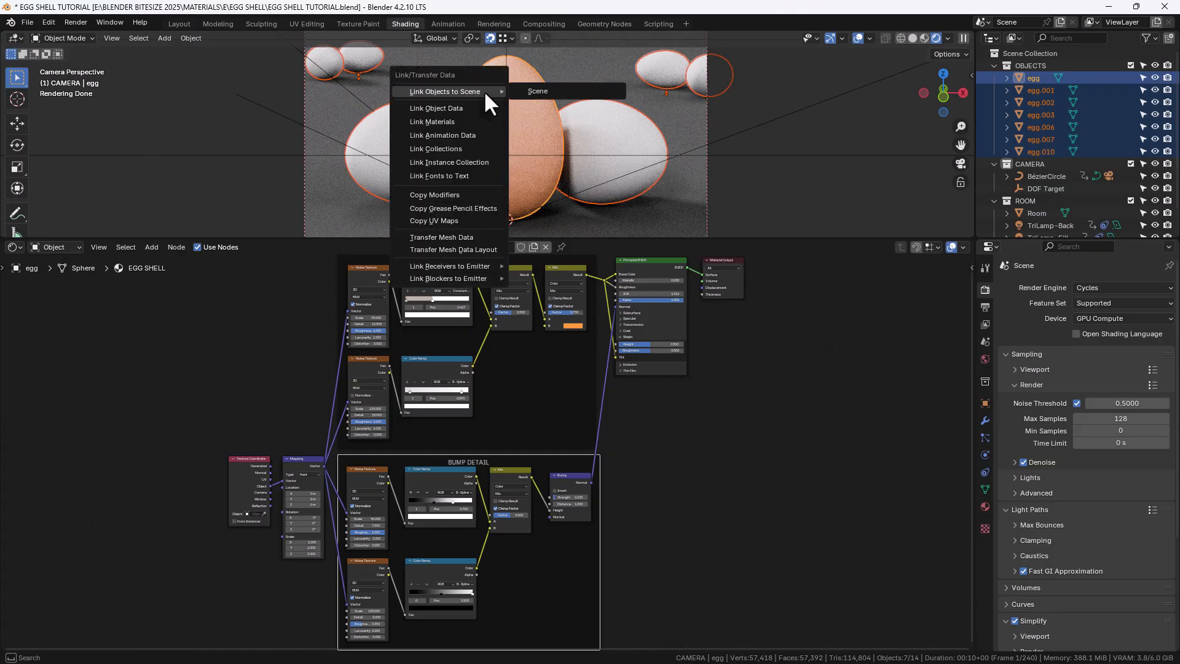
click(466, 121)
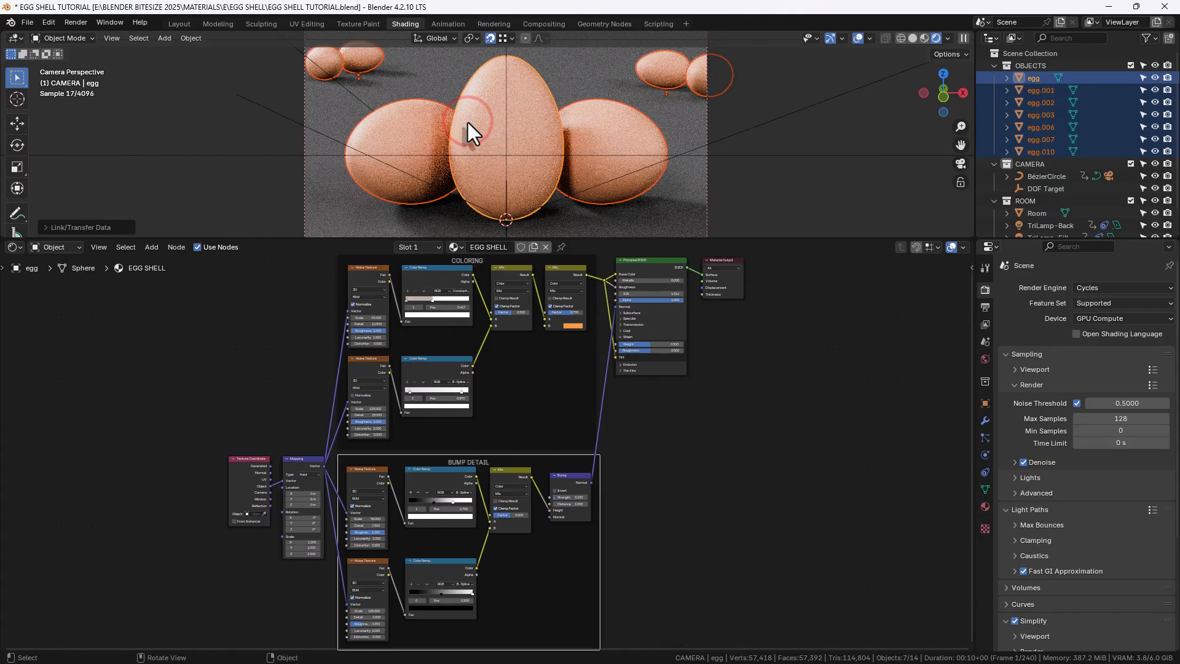
click(789, 128)
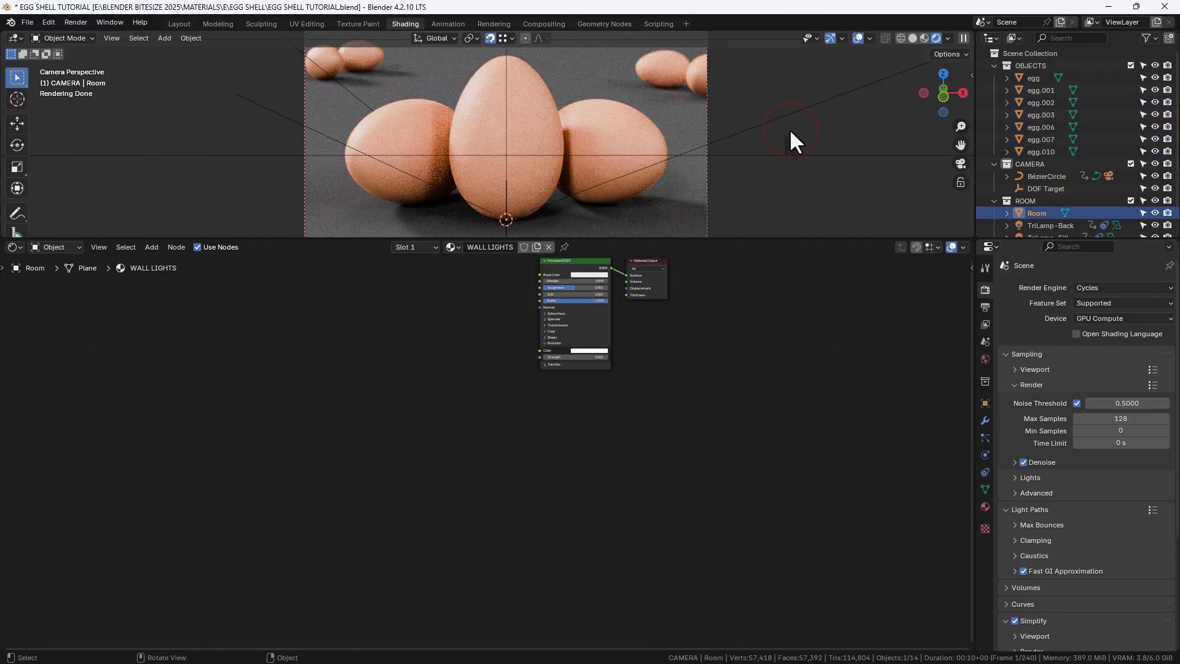
key(ctrl+s)
Select the main egg and preview each texture, ramp, Mix and Bump node's output in turn, ending back on the Principled BSDF
click(517, 102)
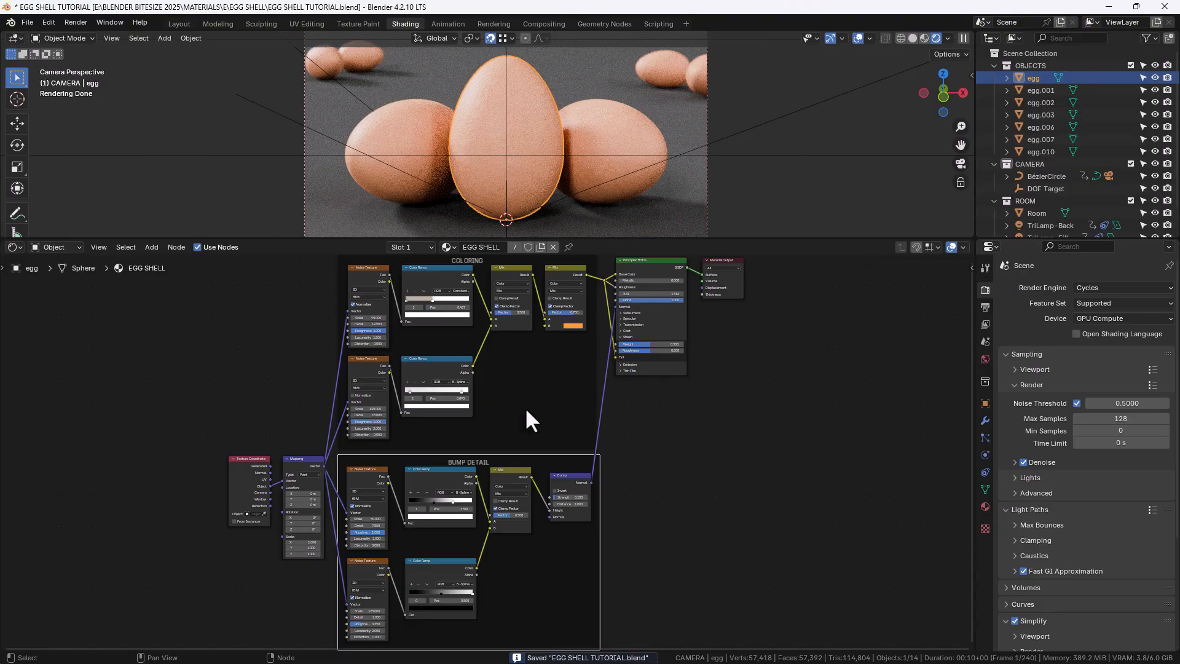
click(433, 299)
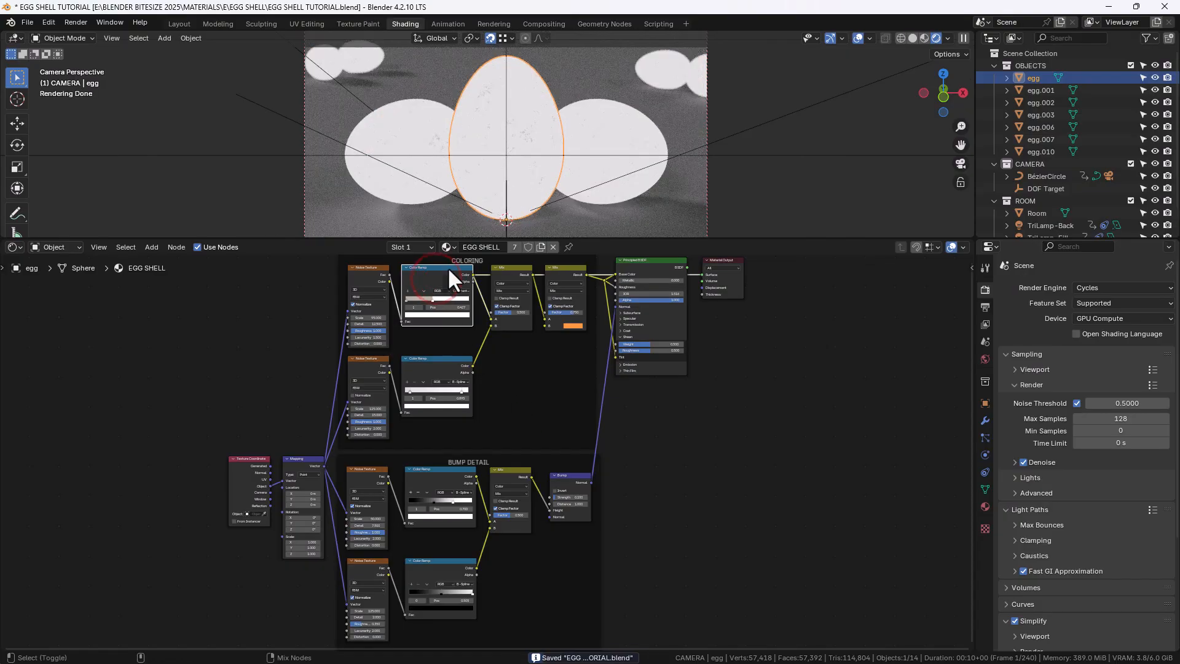
scroll(524, 153, up, 5)
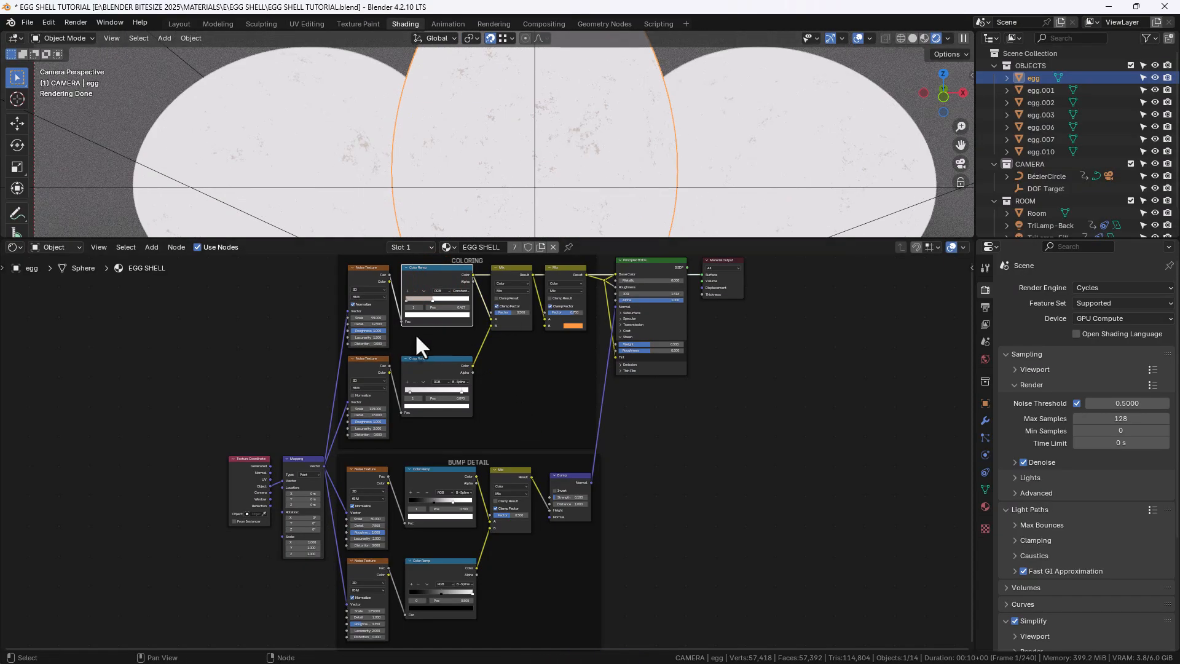
click(440, 367)
scroll(533, 172, up, 3)
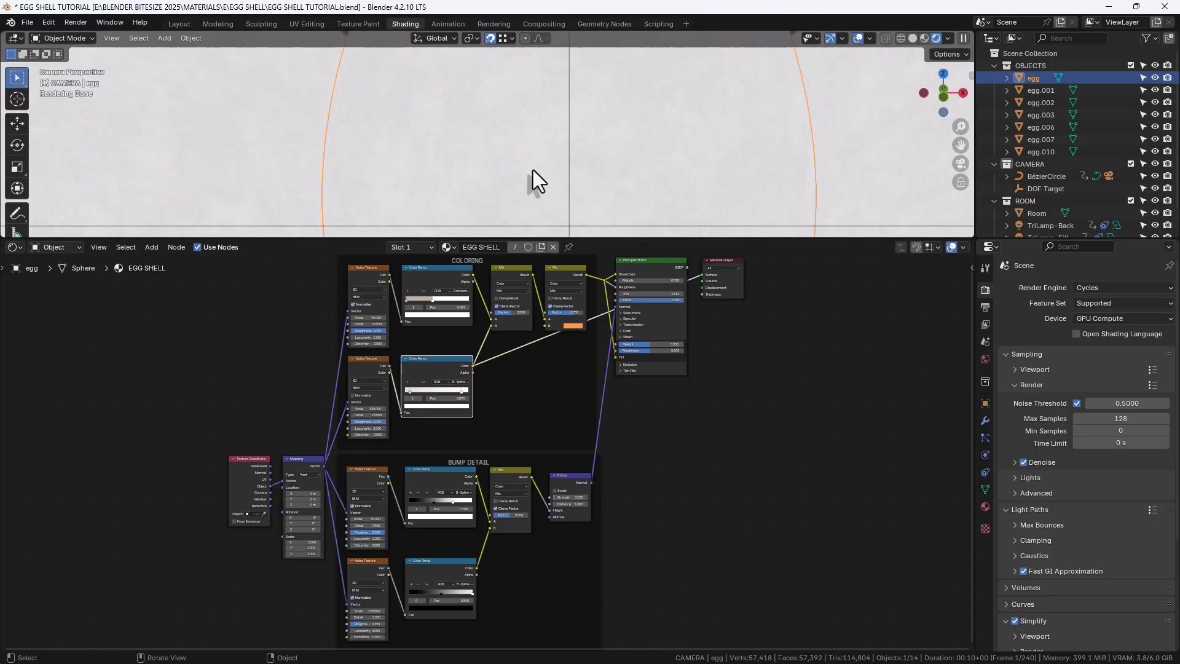
click(510, 275)
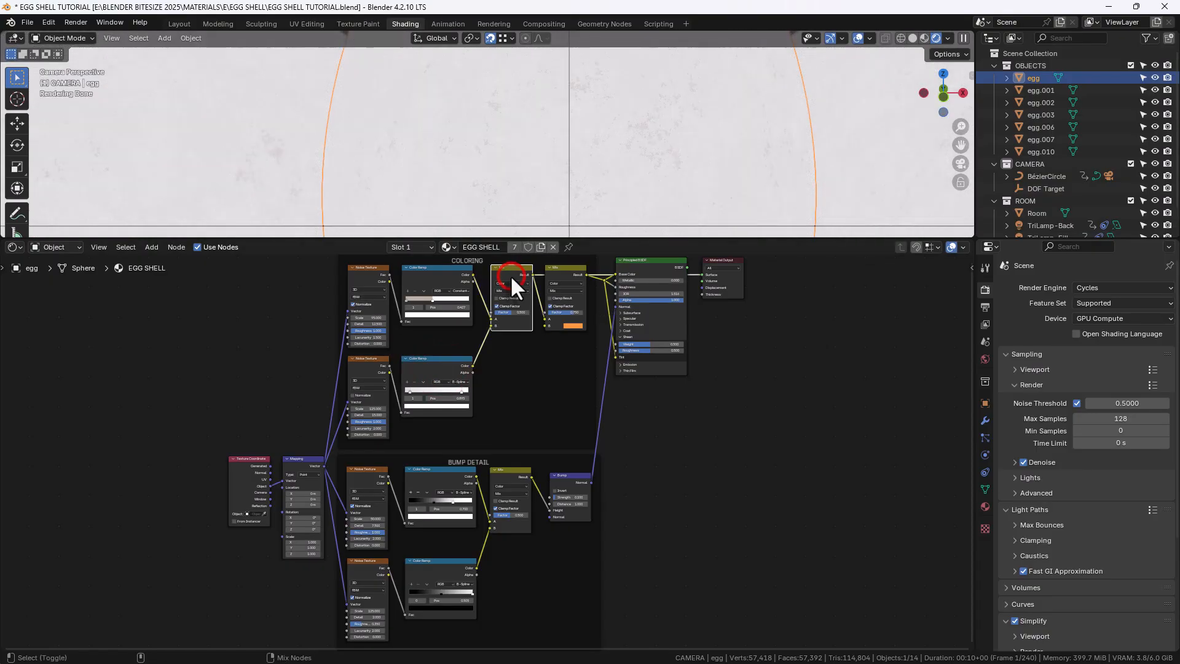
ctrl+shift+click(570, 273)
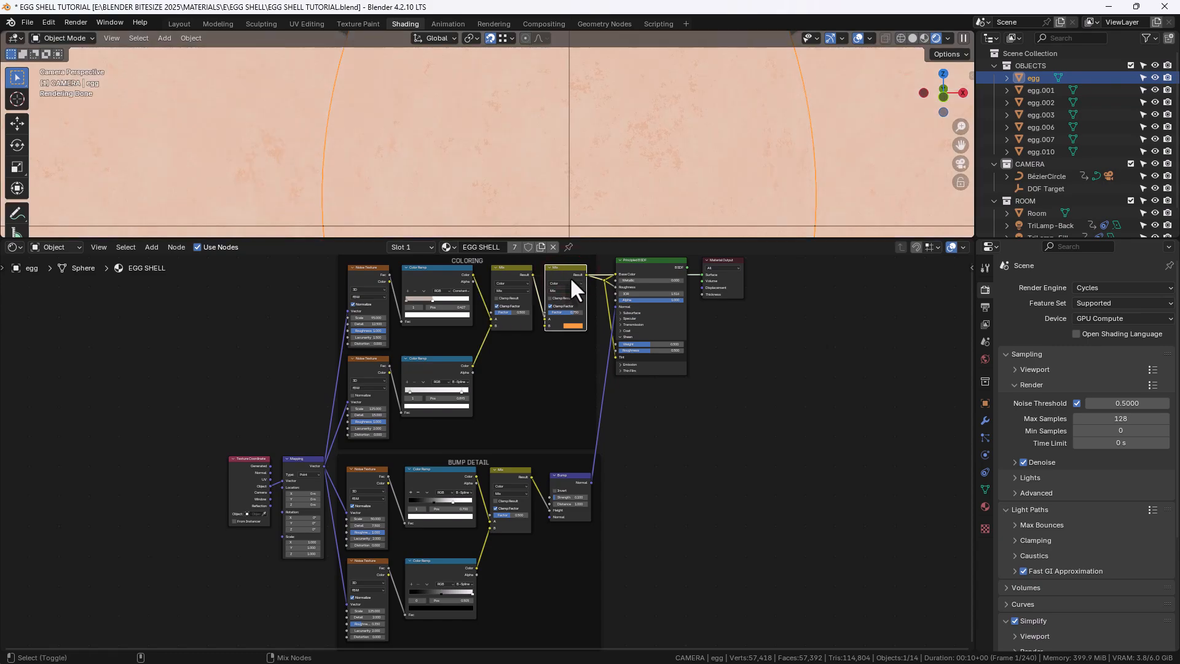
ctrl+shift+click(433, 478)
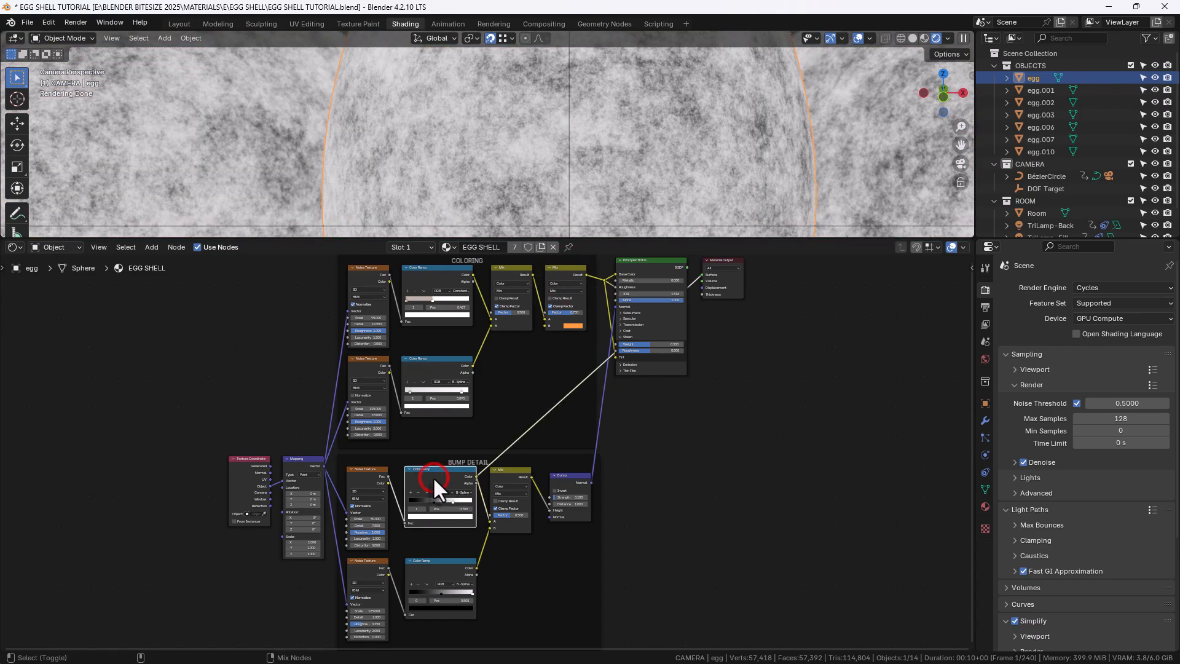
ctrl+shift+click(437, 571)
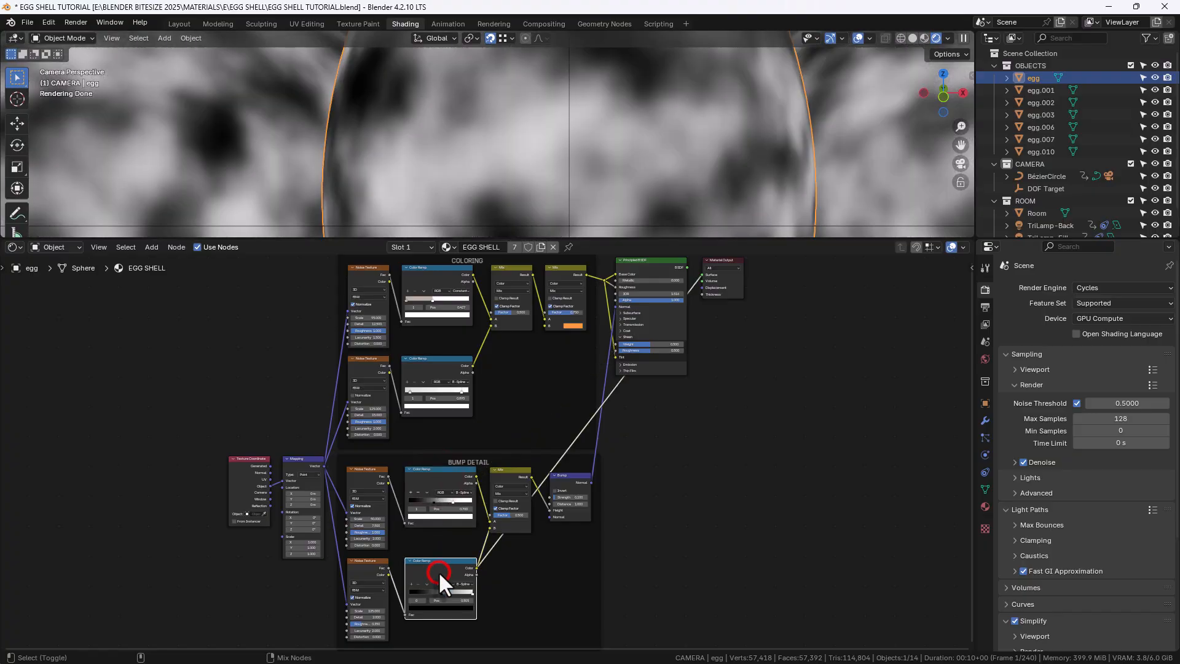
ctrl+shift+click(504, 473)
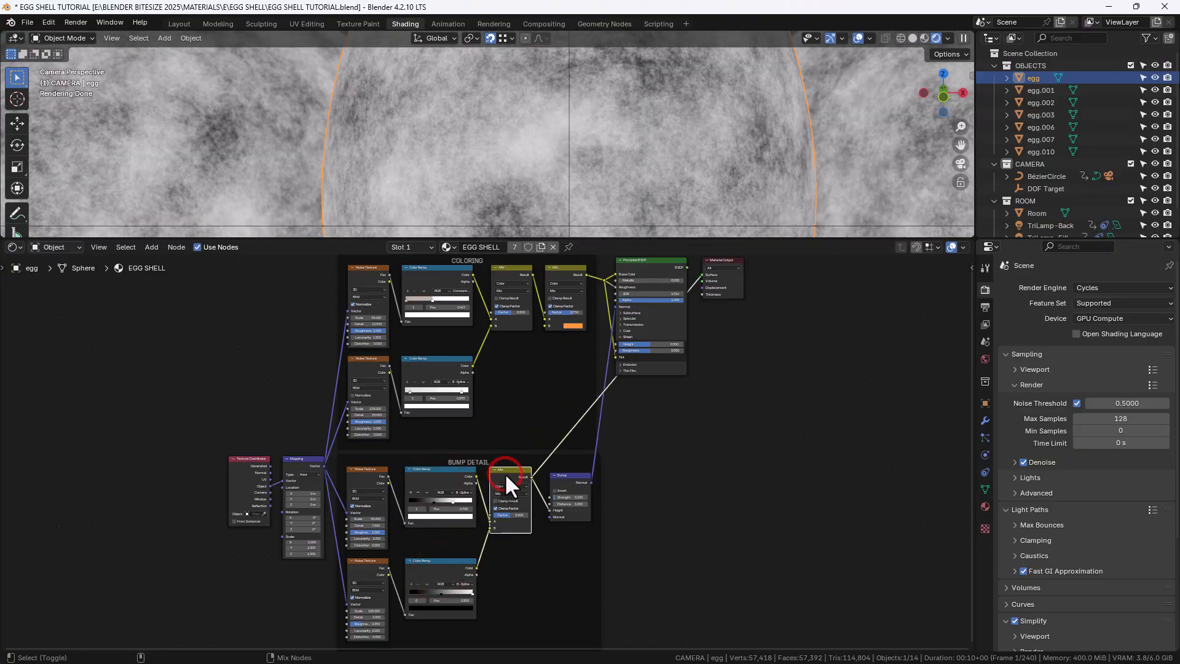
ctrl+shift+click(572, 482)
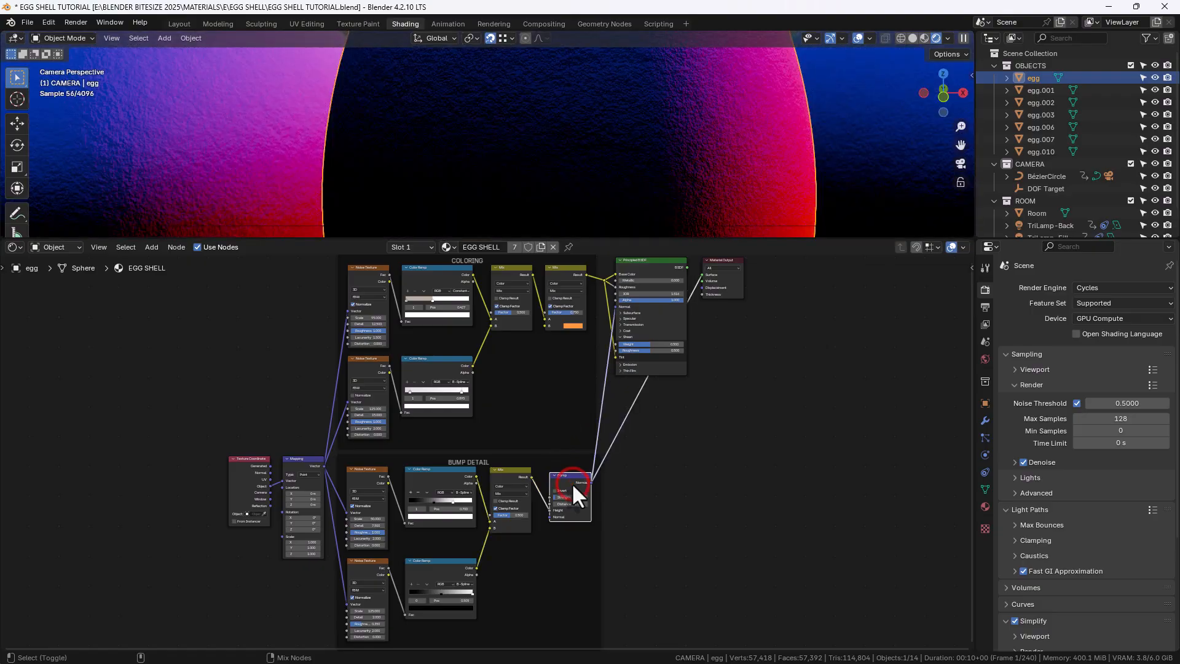
ctrl+shift+click(645, 262)
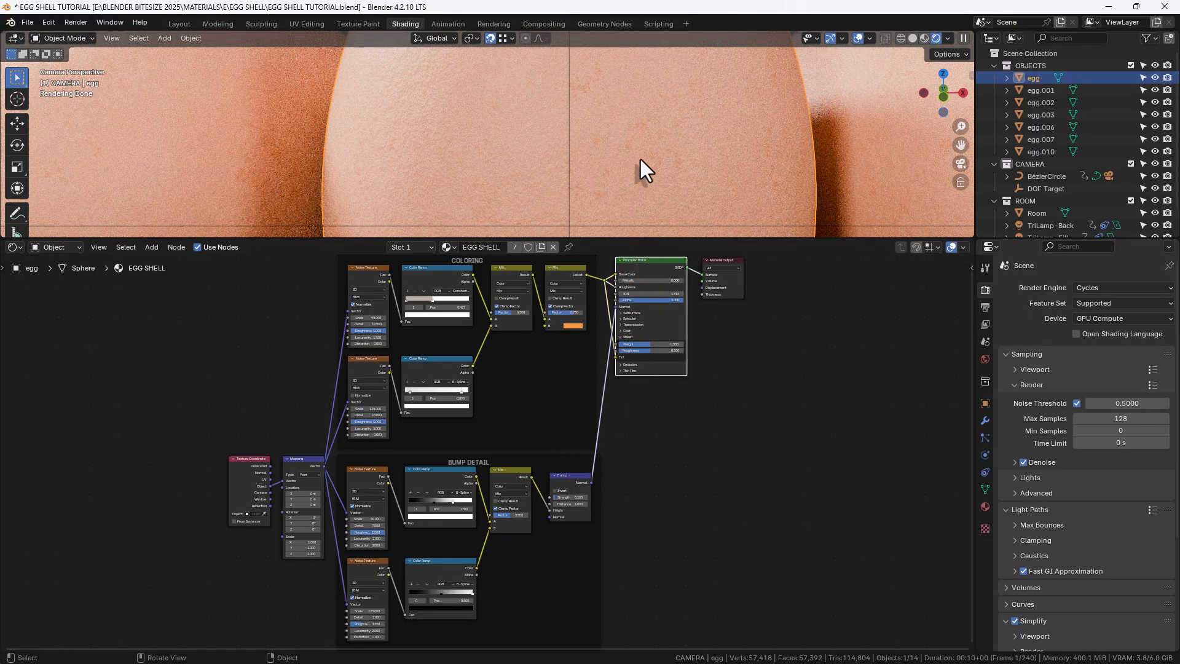
scroll(640, 160, down, 7)
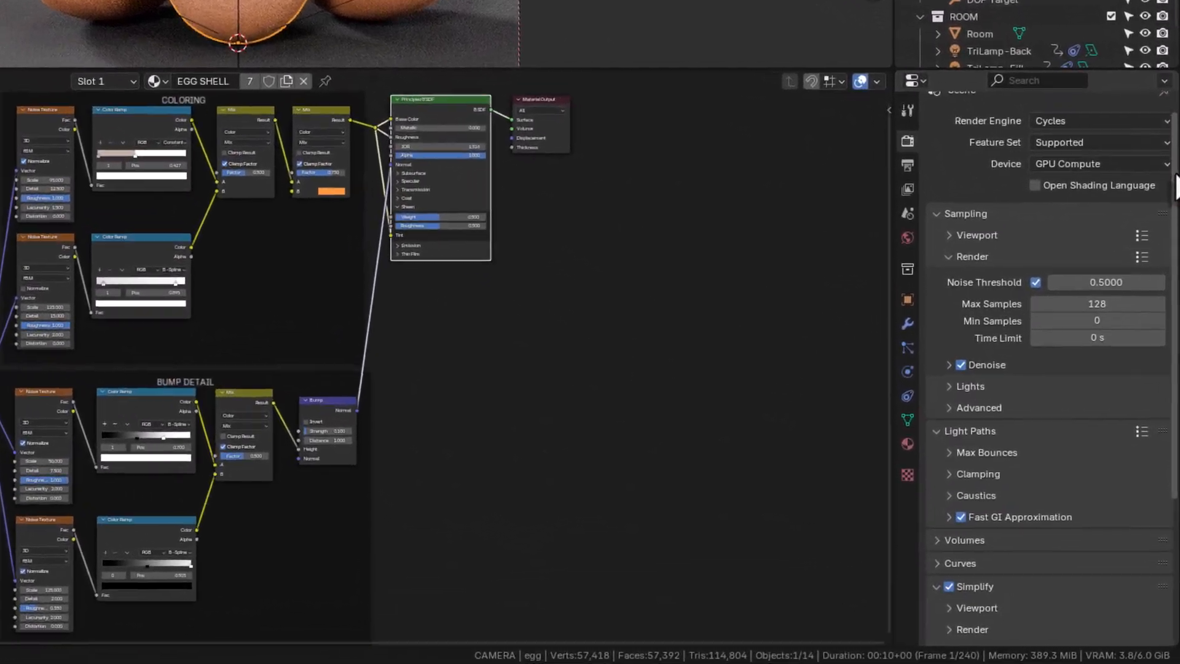
Review the Cycles render settings, expanding the lights, light paths, simplify, performance and color management sections
drag(1176, 175, 1179, 220)
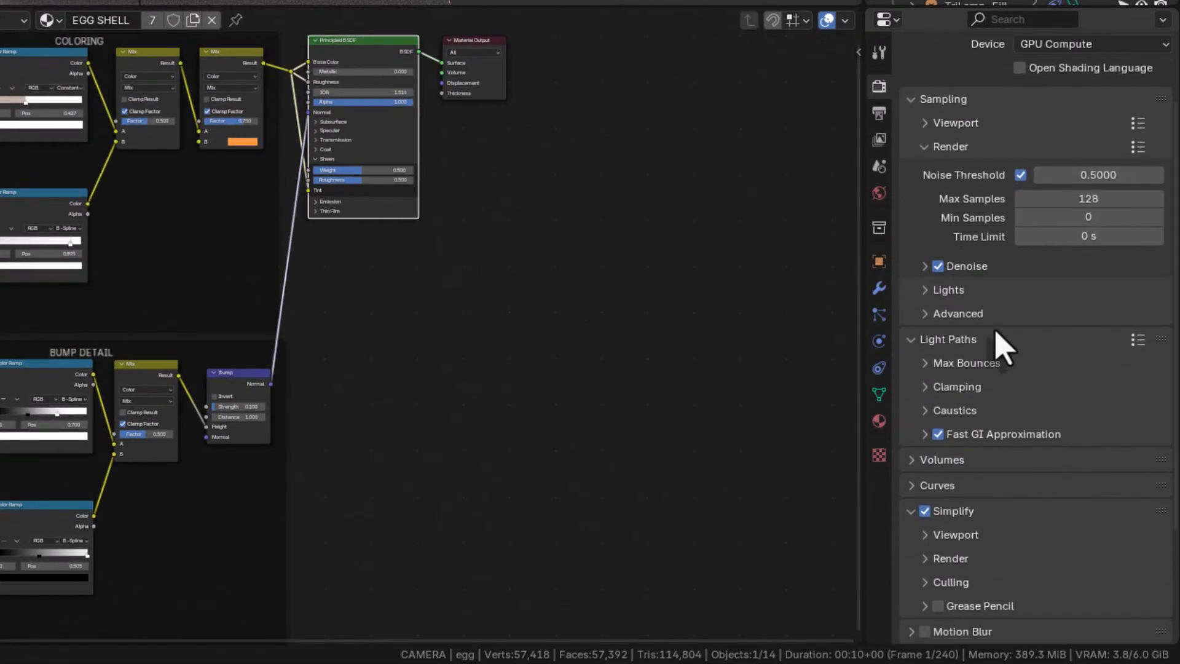
click(959, 364)
click(946, 314)
click(946, 290)
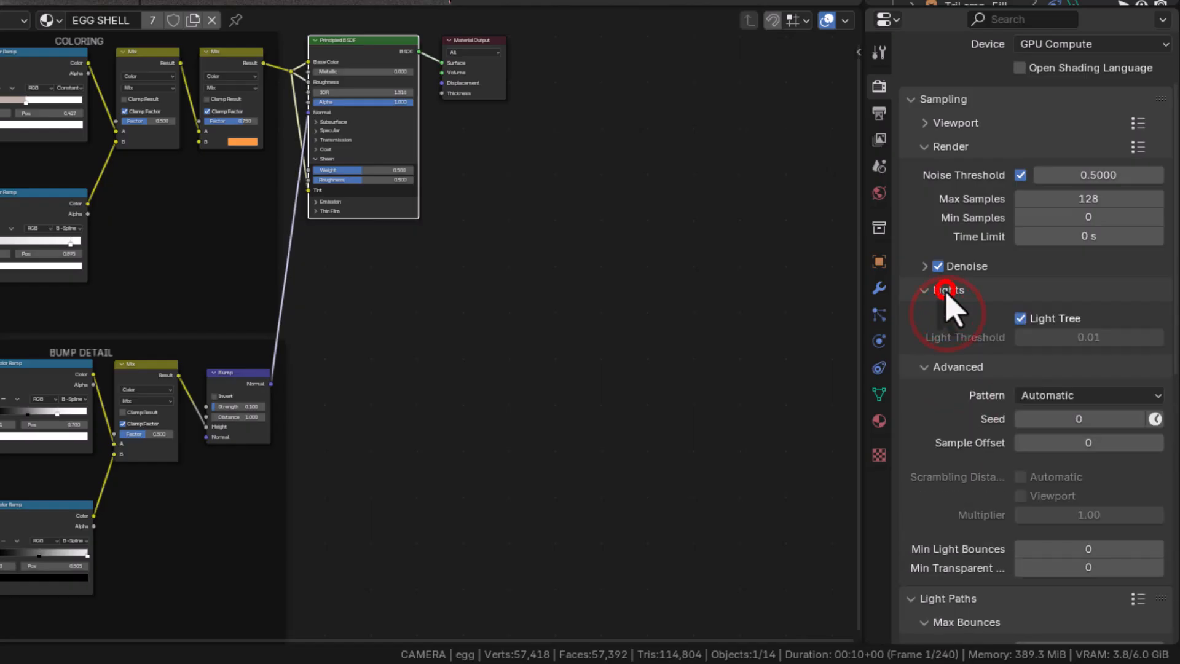
drag(1175, 237, 1177, 476)
click(957, 288)
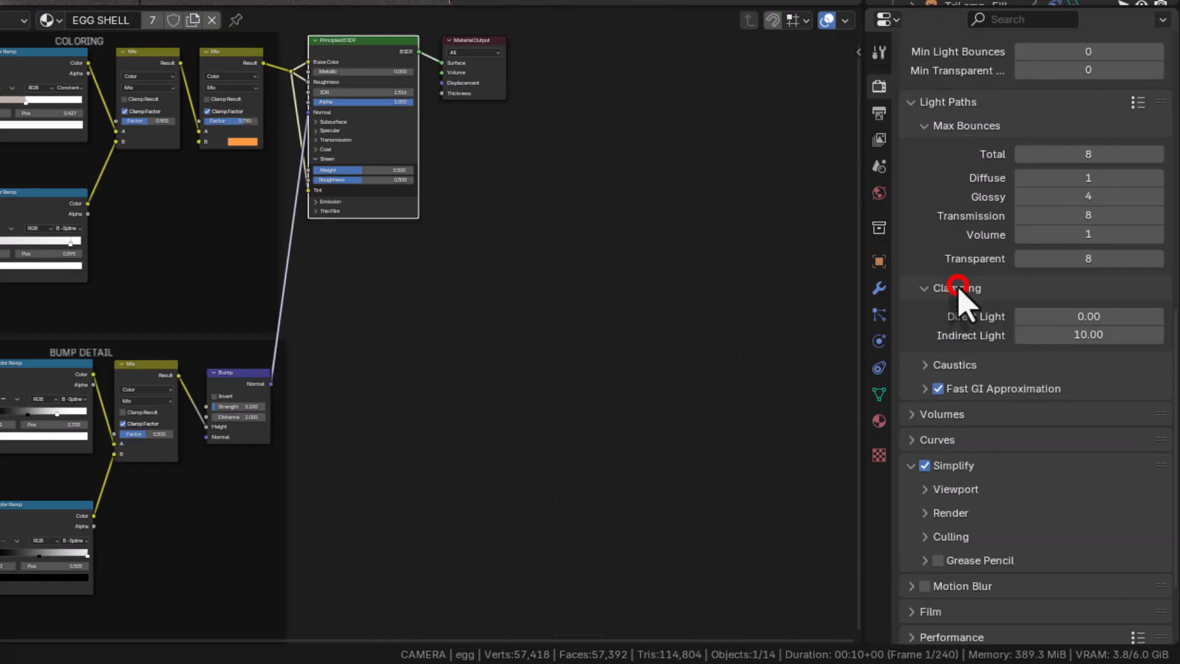
click(960, 365)
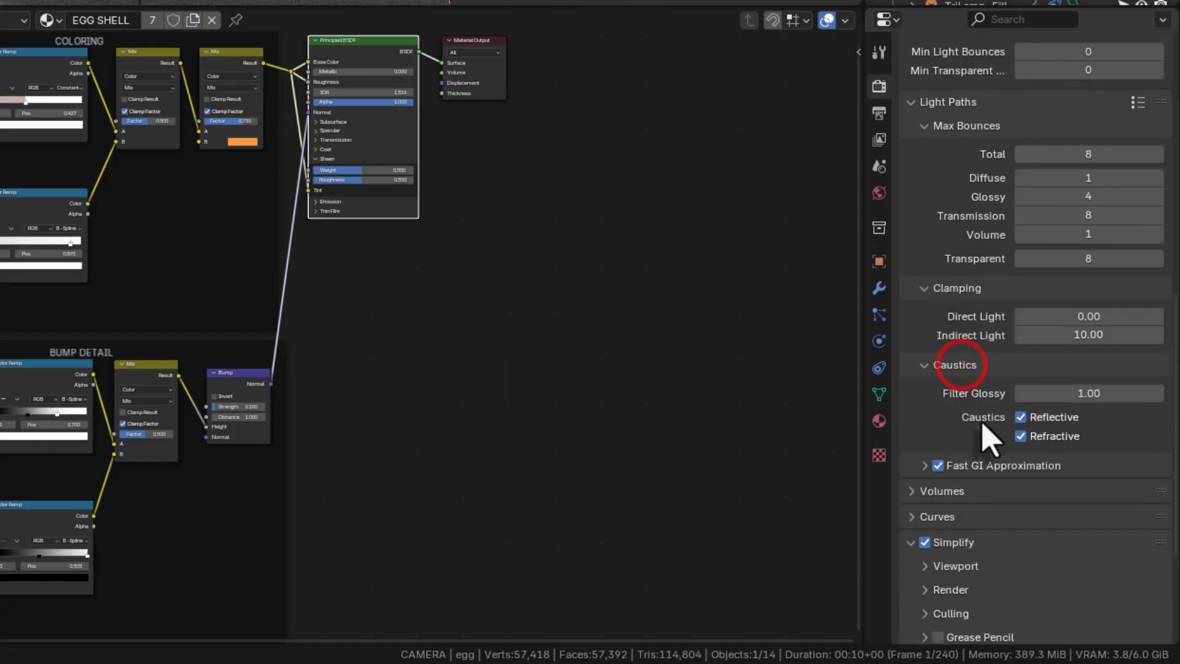
click(986, 466)
drag(1170, 373, 1178, 517)
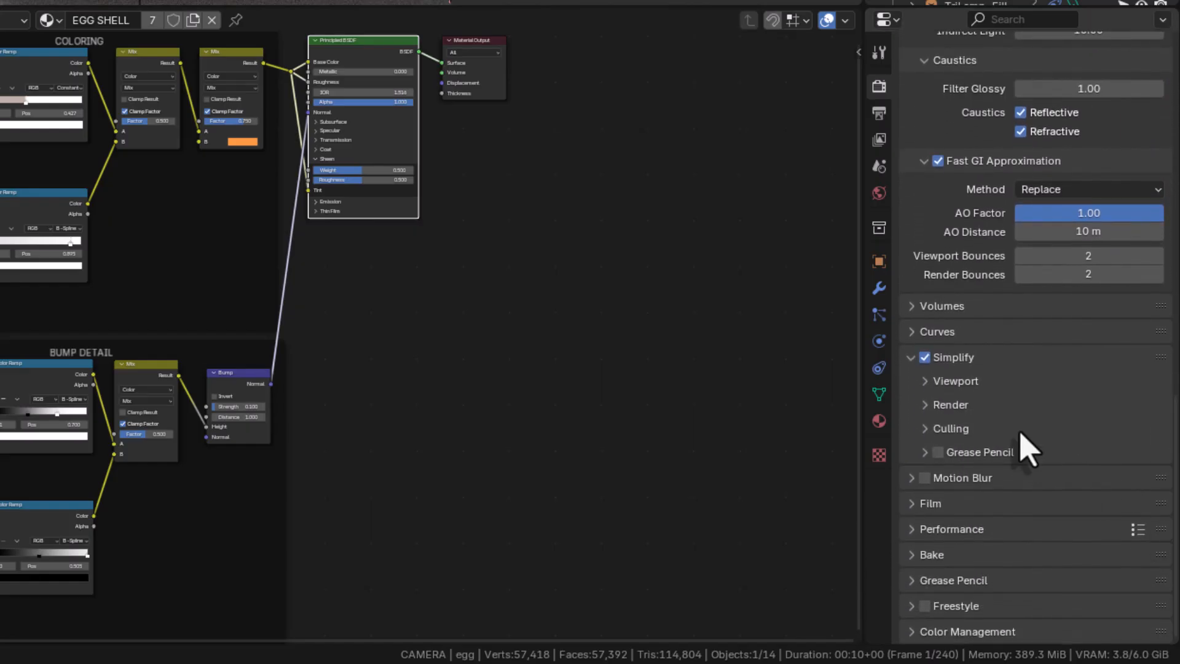
click(961, 405)
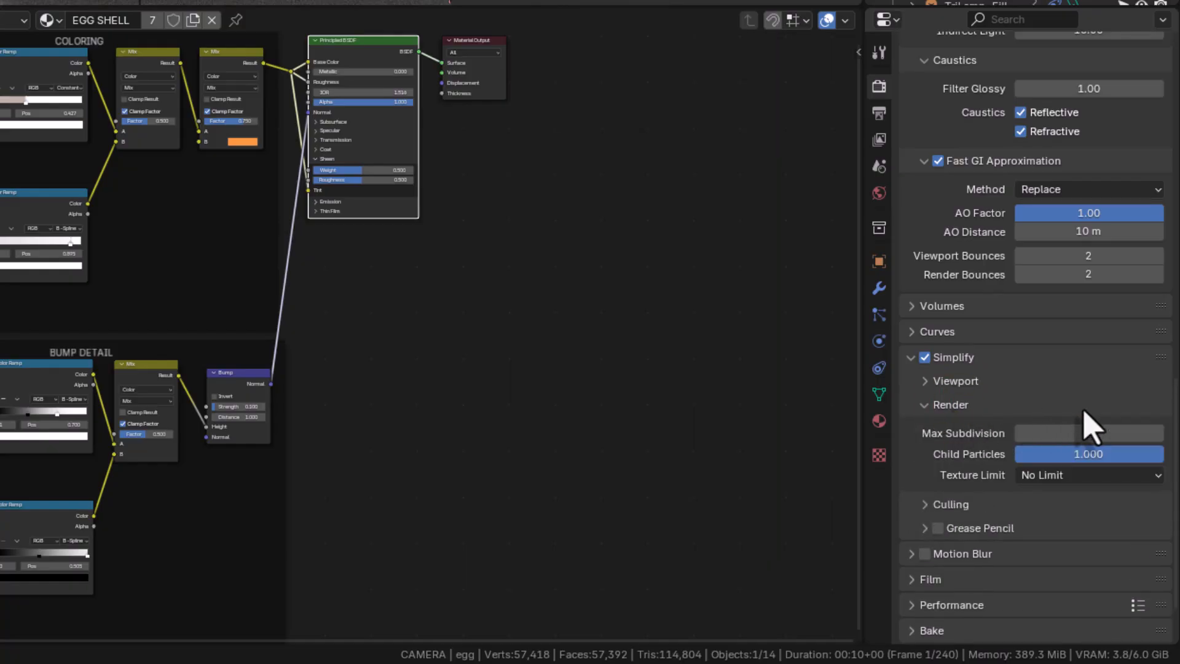
drag(1176, 416, 1175, 458)
click(953, 428)
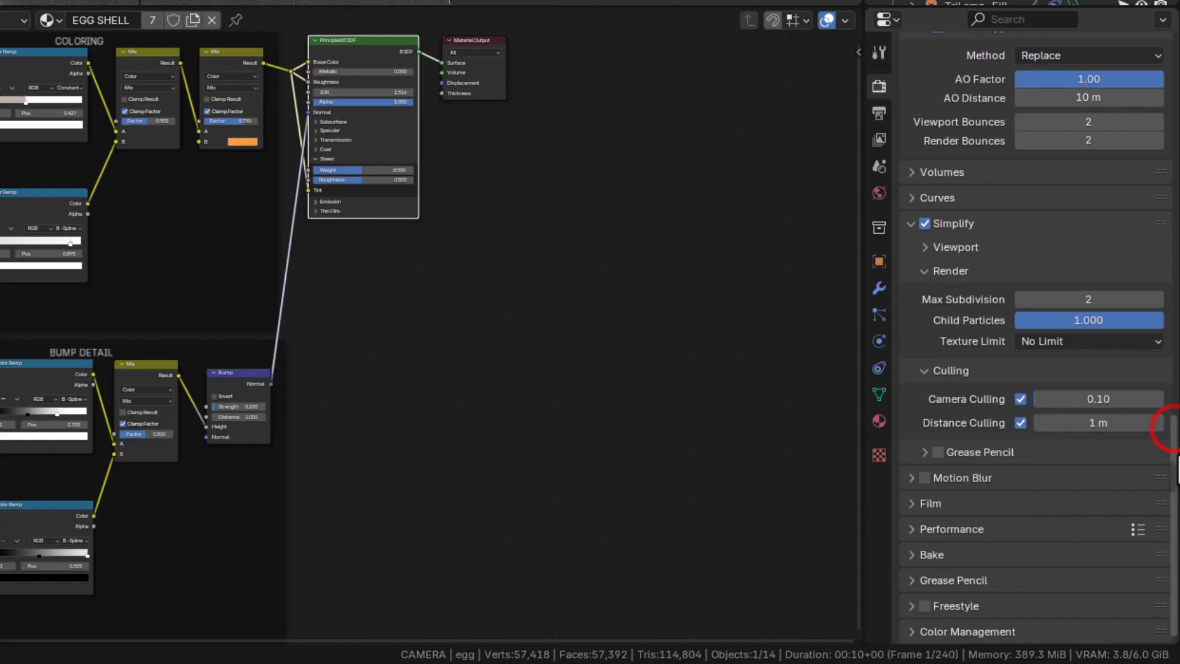
click(974, 529)
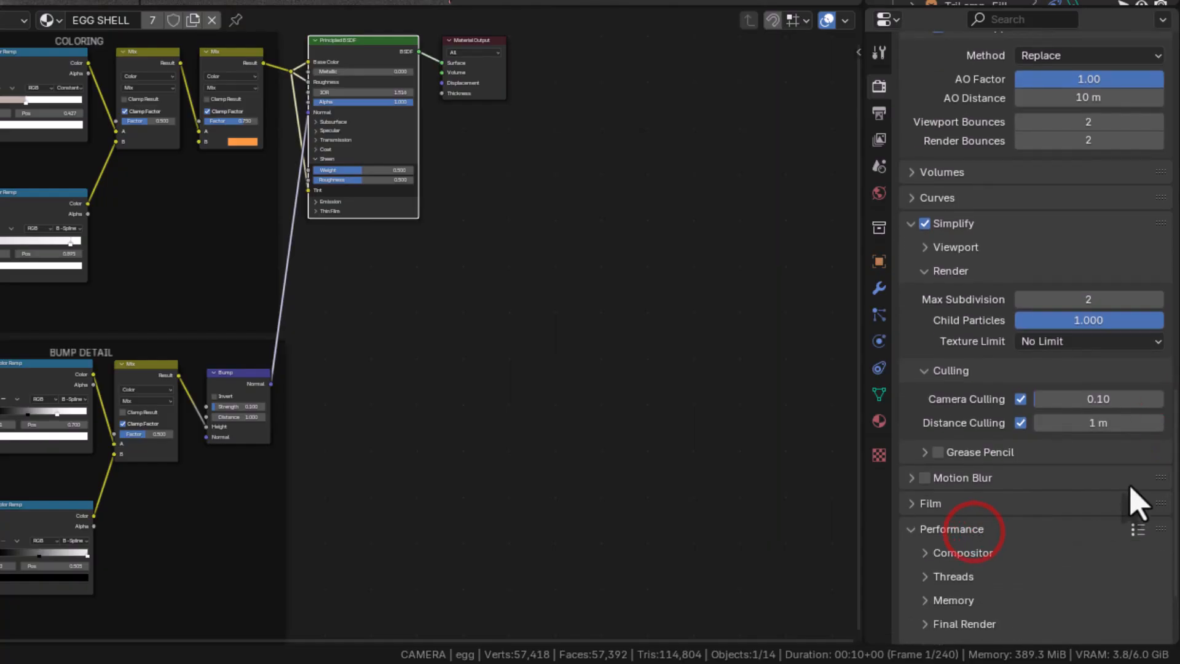
click(963, 553)
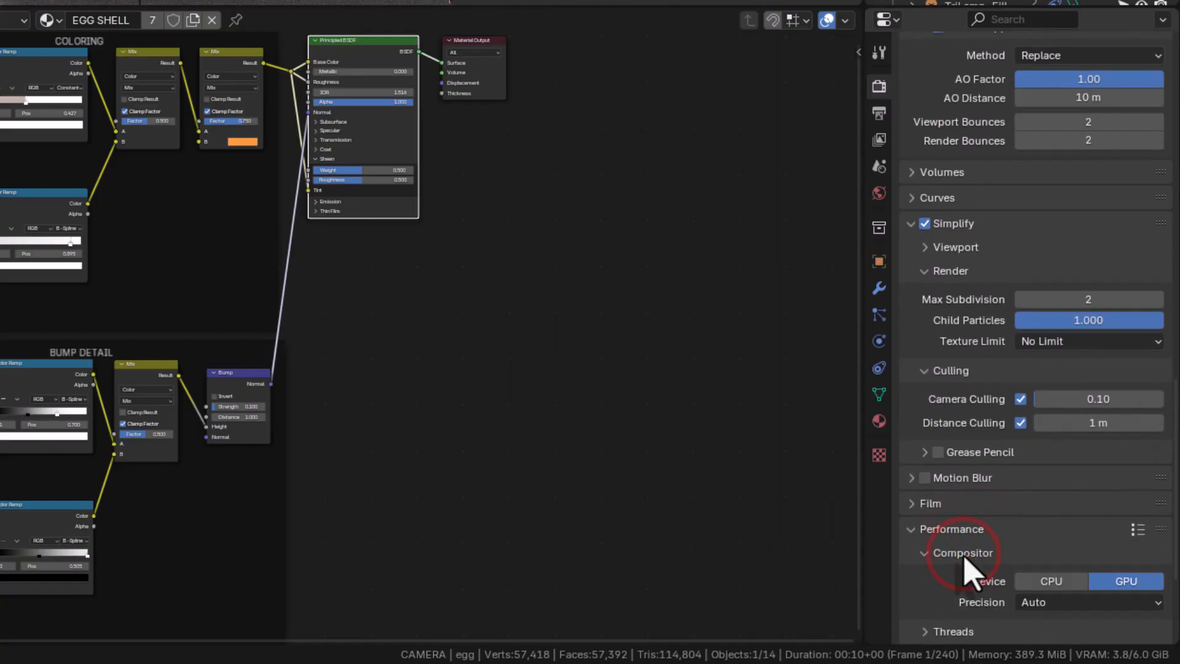
drag(1173, 472, 1167, 553)
click(953, 459)
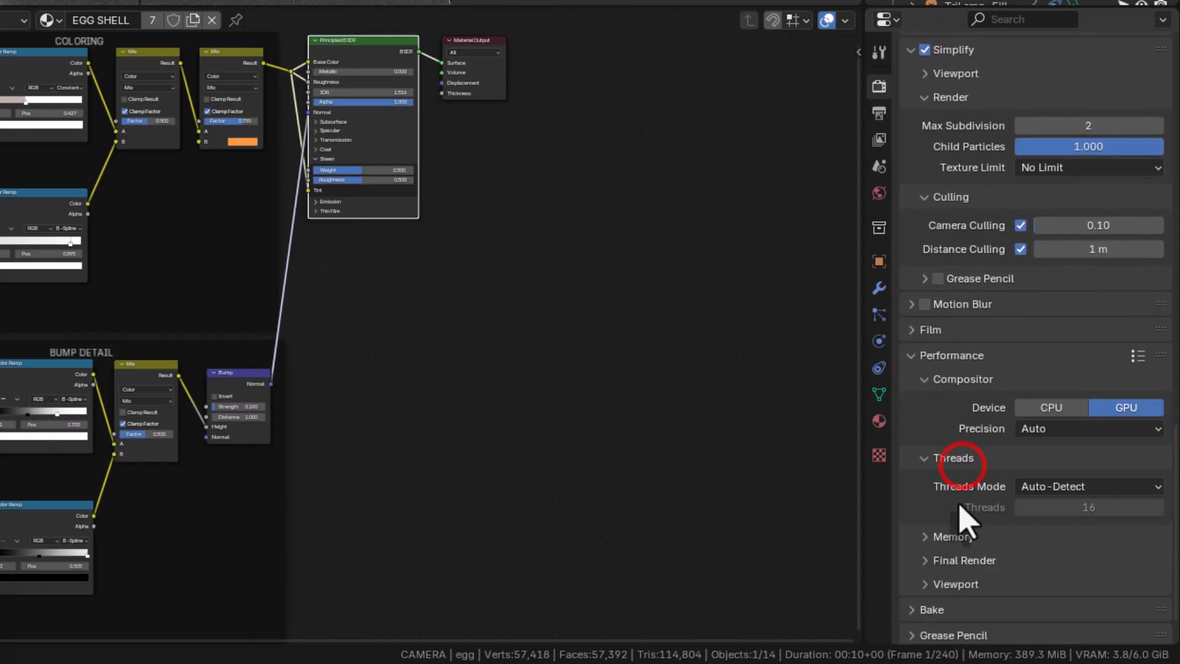
click(951, 537)
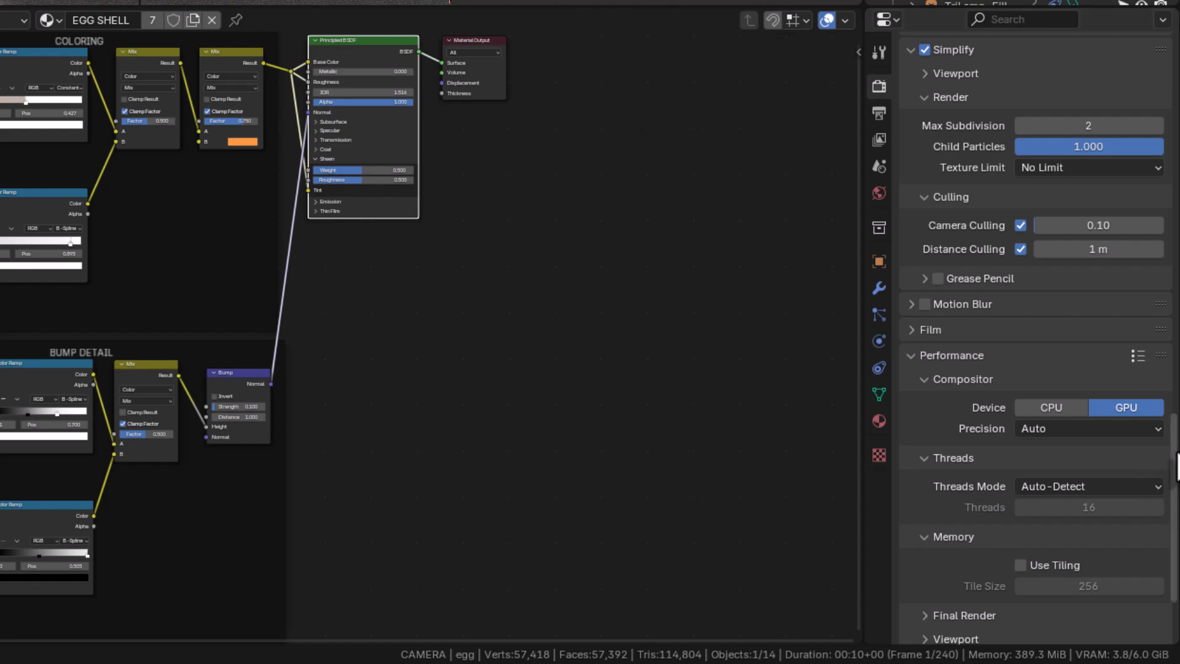
drag(1171, 452, 1171, 489)
click(922, 505)
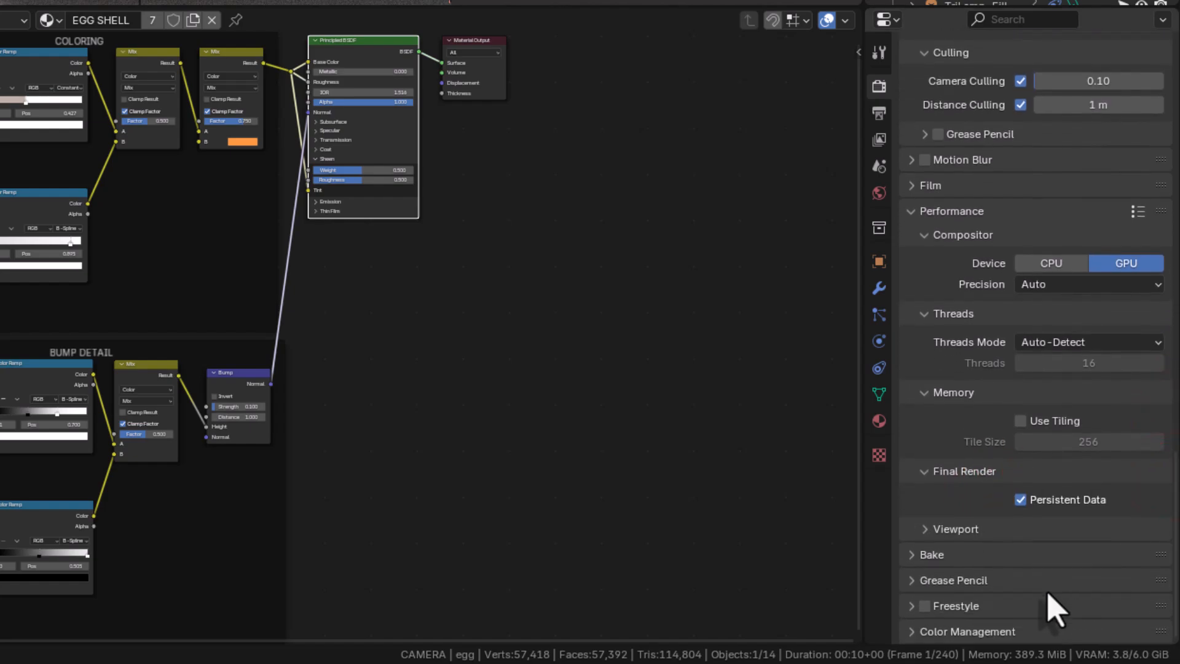
click(992, 631)
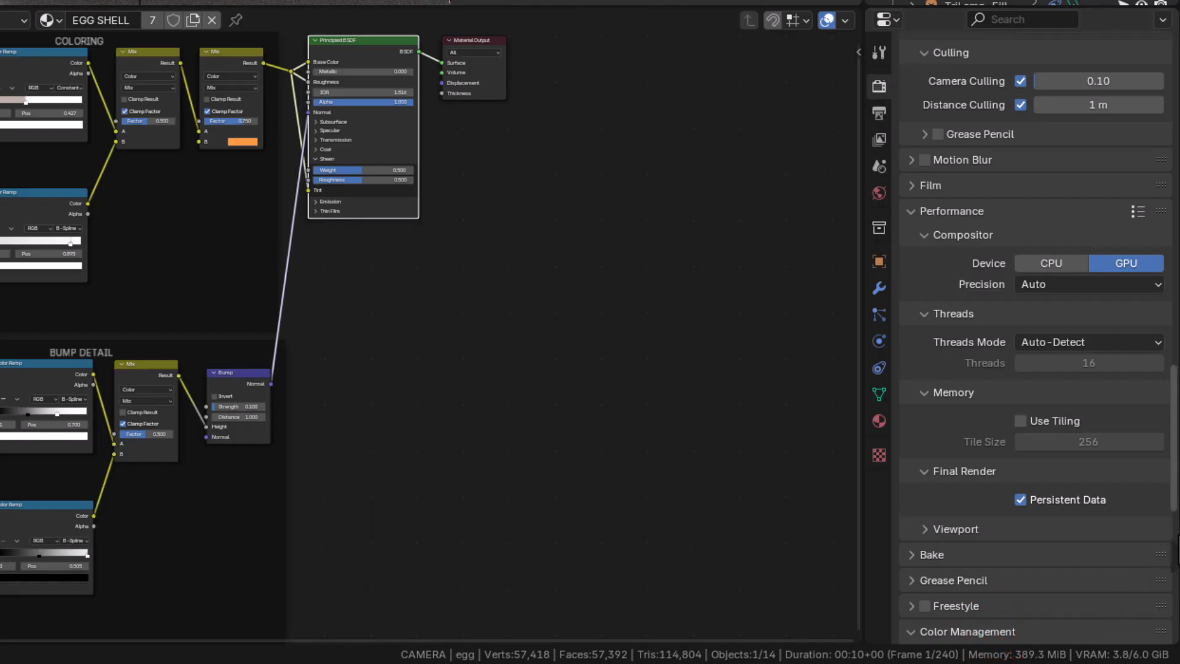
drag(1169, 498, 1179, 632)
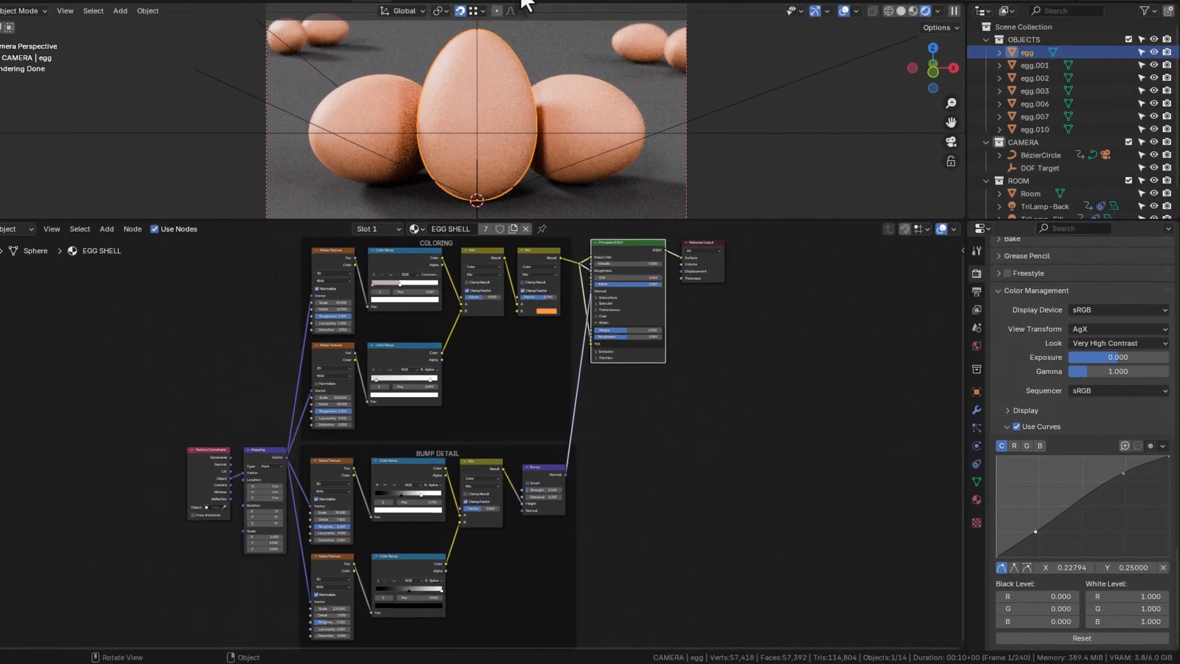
Inspect the compositor's Denoise node setup and the view layer's denoising passes in the Compositing workspace
click(544, 23)
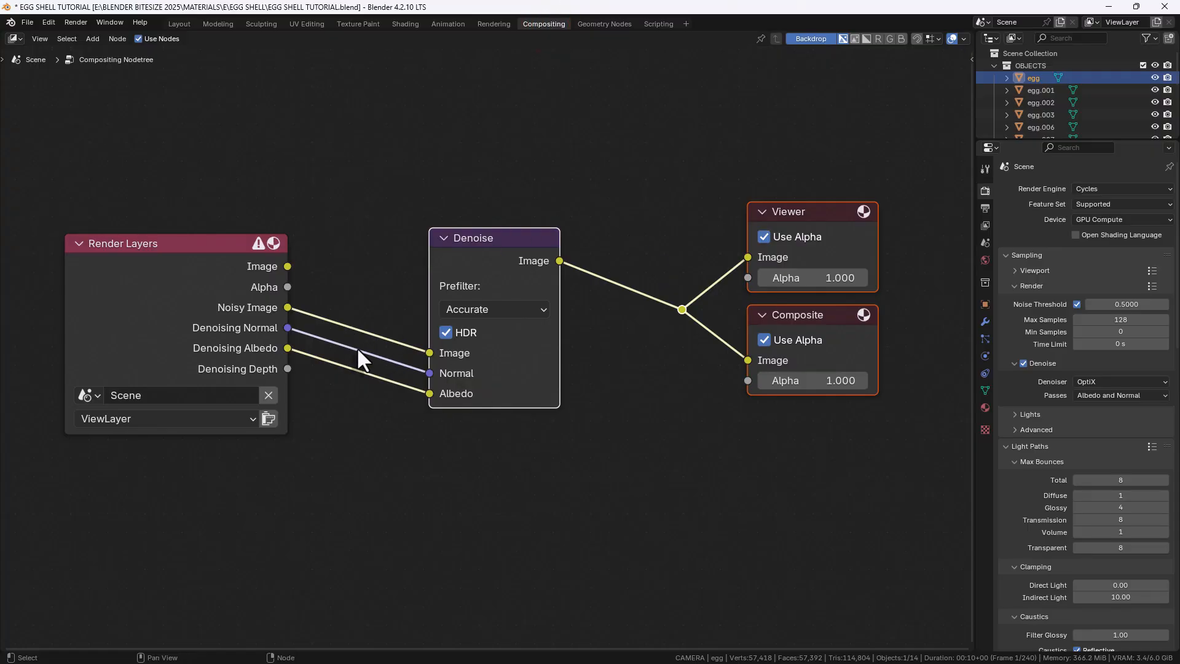
click(983, 209)
click(984, 224)
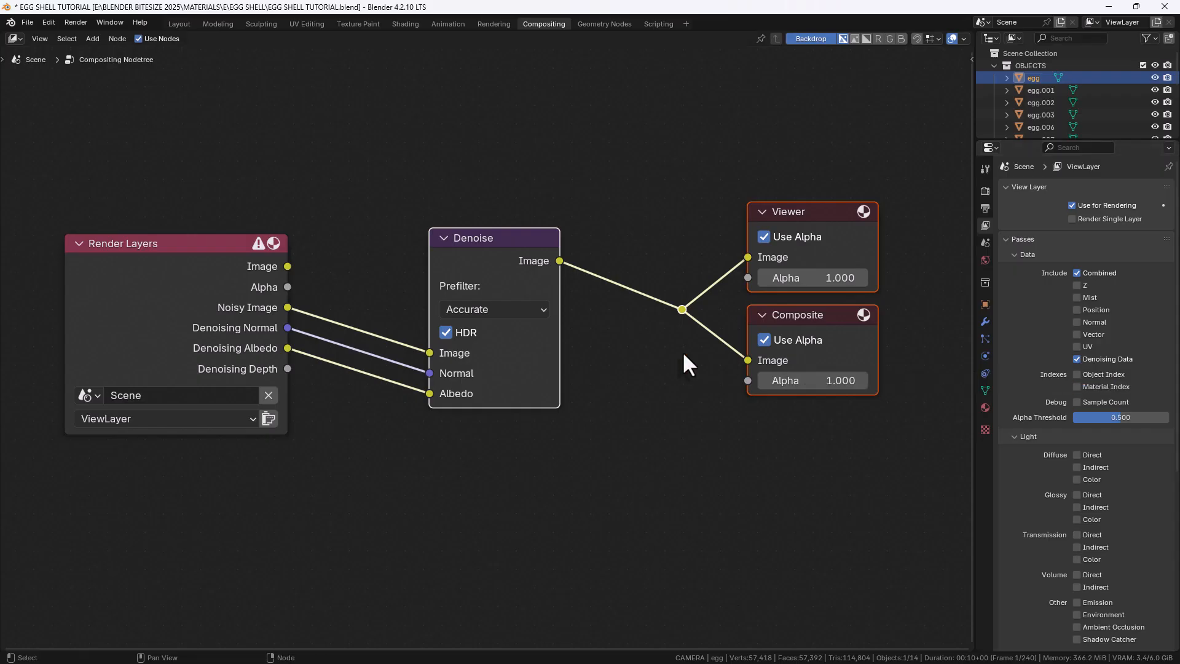
Return to the Shading workspace and render a still image of the eggs
click(394, 25)
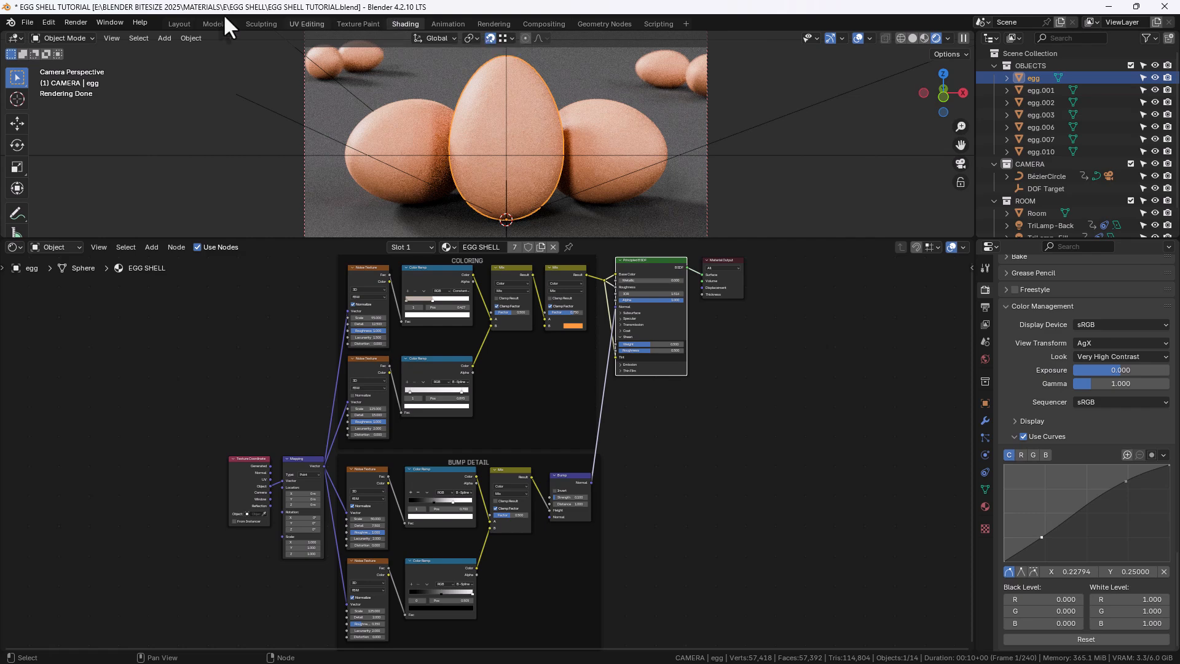
click(80, 24)
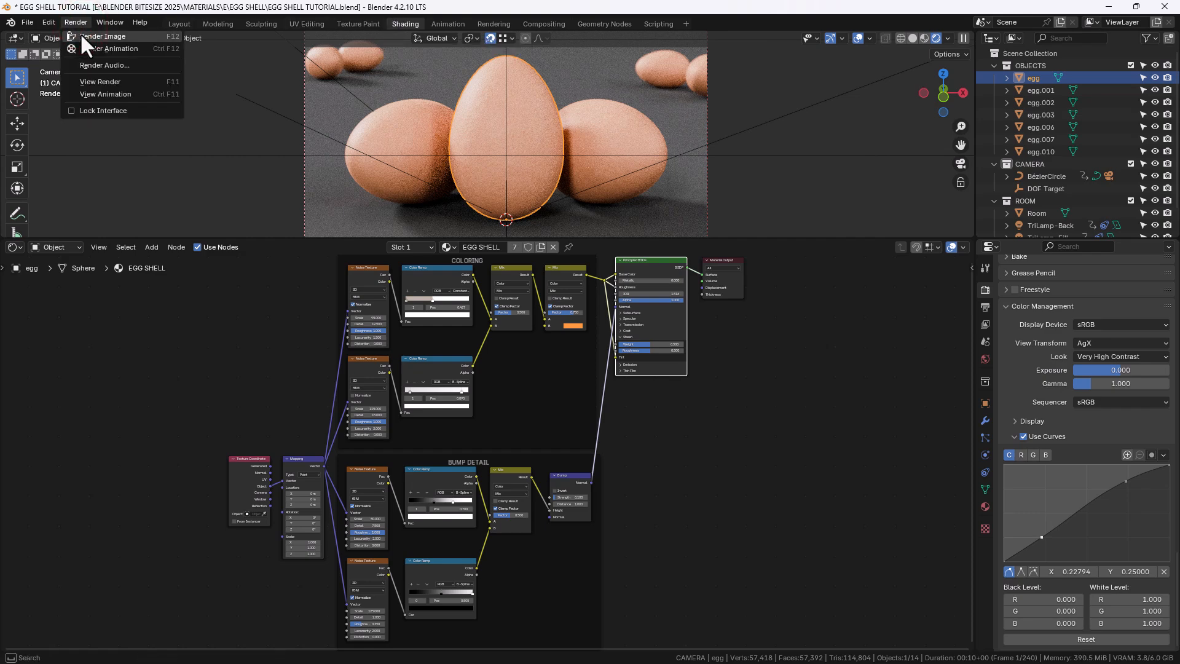
click(81, 36)
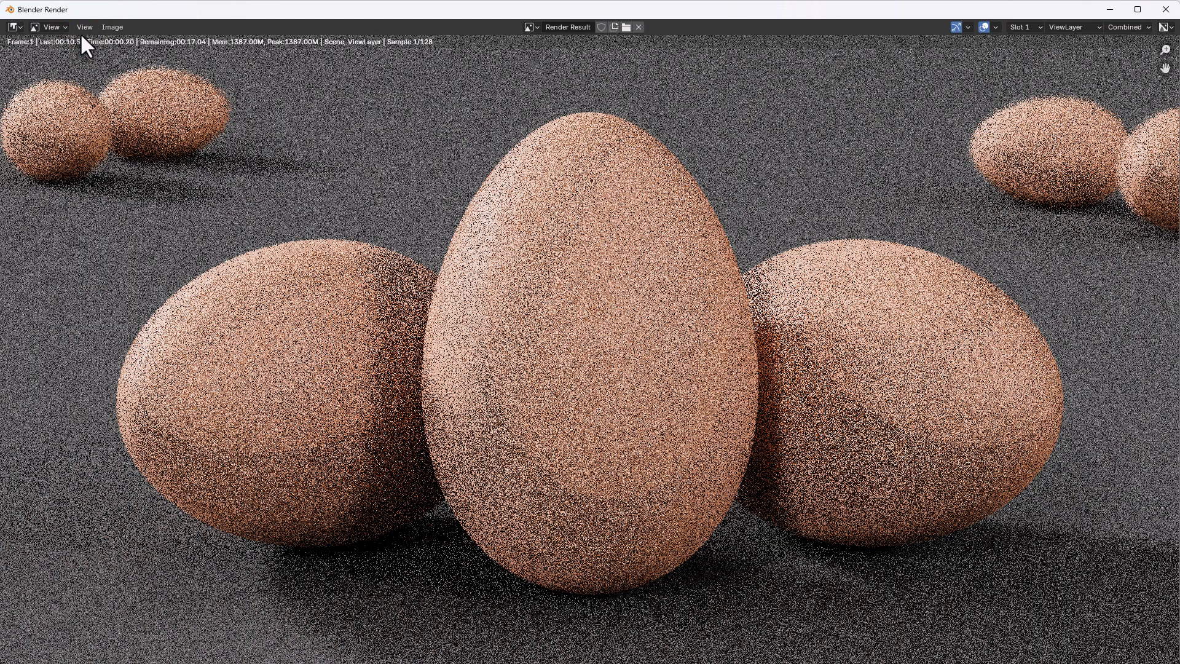